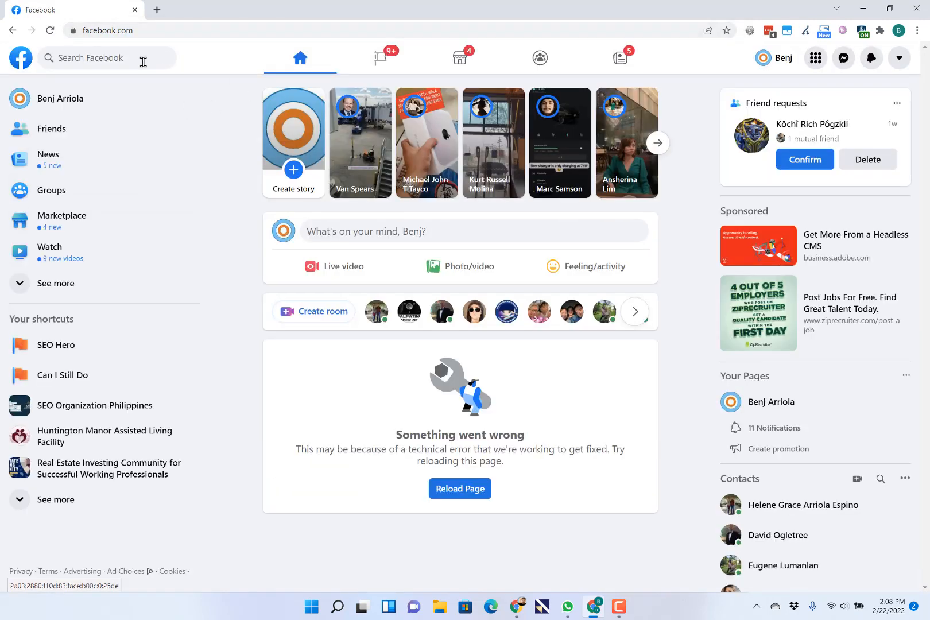
Open the SEO Organization Philippines group and read the Google Analytics 4 page-traffic question with its full comment.
{"action": "left_click", "coordinate": [80, 405]}
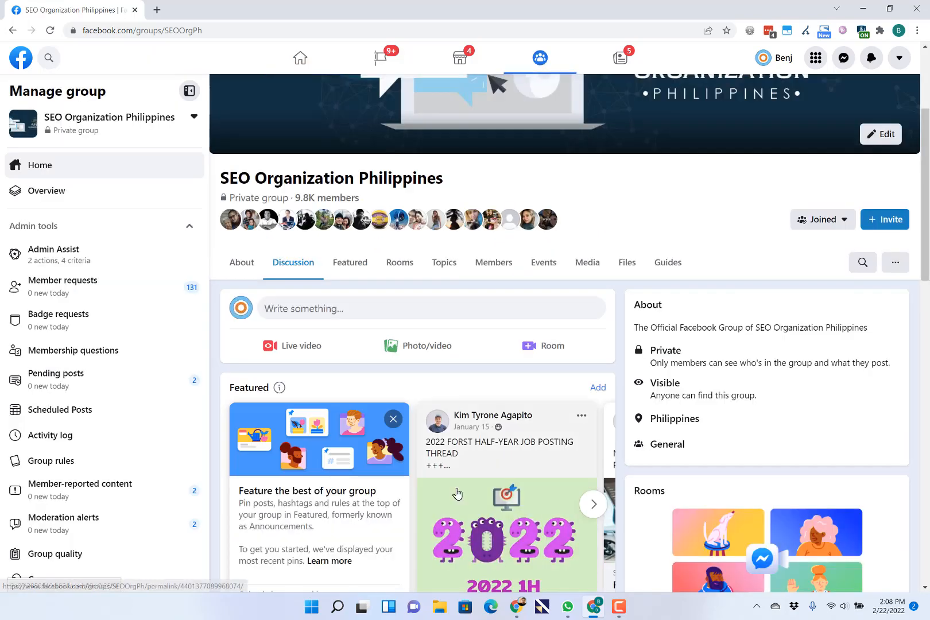
{"action": "scroll", "coordinate": [457, 493], "scroll_direction": "down", "scroll_amount": 6}
{"action": "scroll", "coordinate": [457, 492], "scroll_direction": "down", "scroll_amount": 4}
{"action": "scroll", "coordinate": [457, 492], "scroll_direction": "up", "scroll_amount": 2}
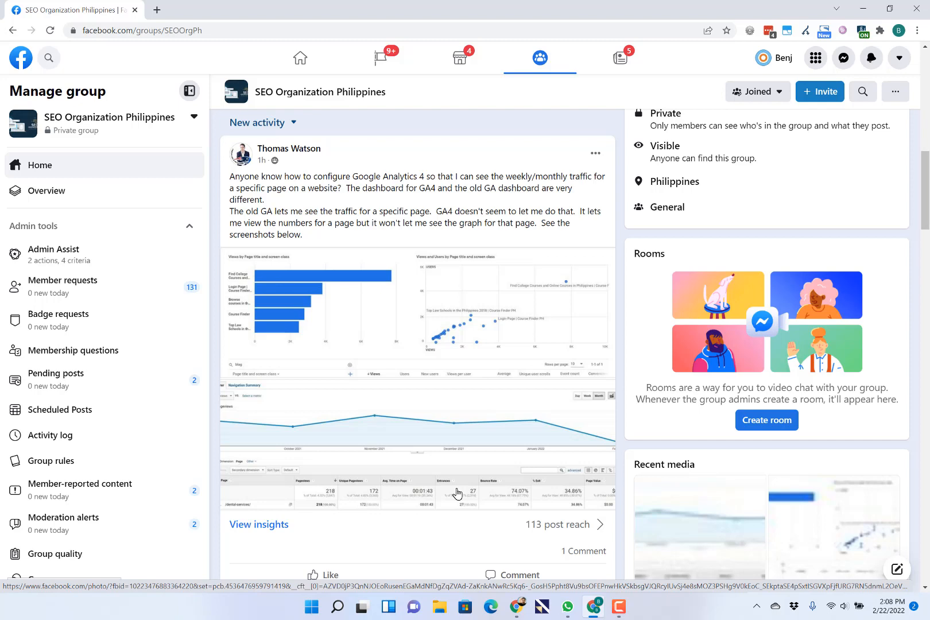
{"action": "scroll", "coordinate": [457, 494], "scroll_direction": "down", "scroll_amount": 6}
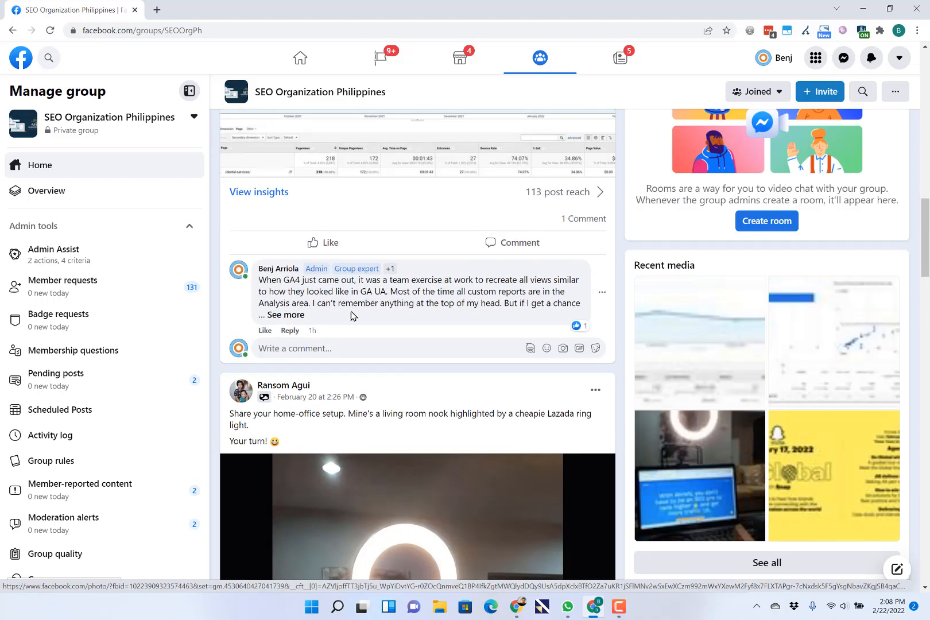
{"action": "left_click", "coordinate": [303, 314]}
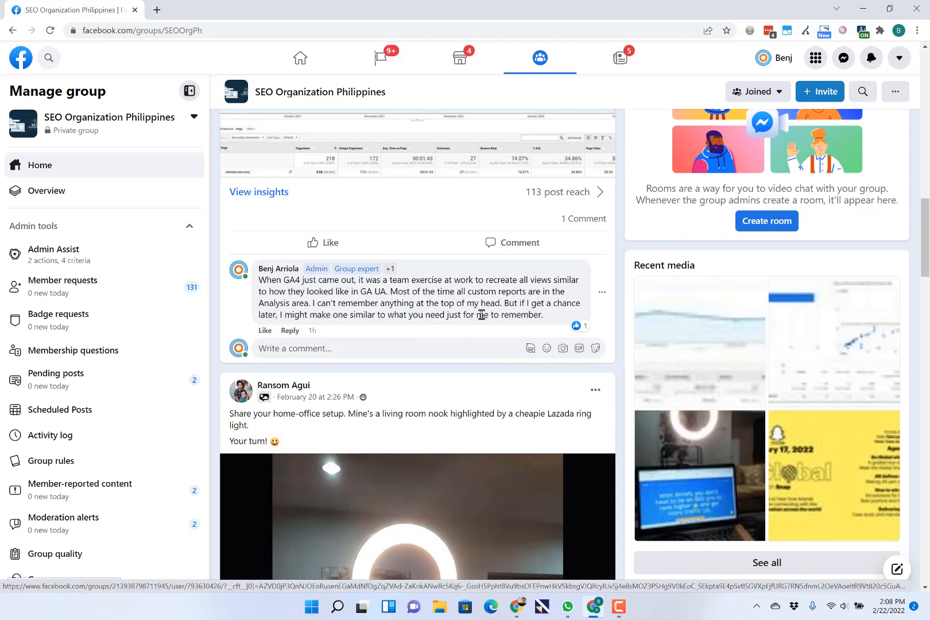
{"action": "scroll", "coordinate": [481, 315], "scroll_direction": "up", "scroll_amount": 1}
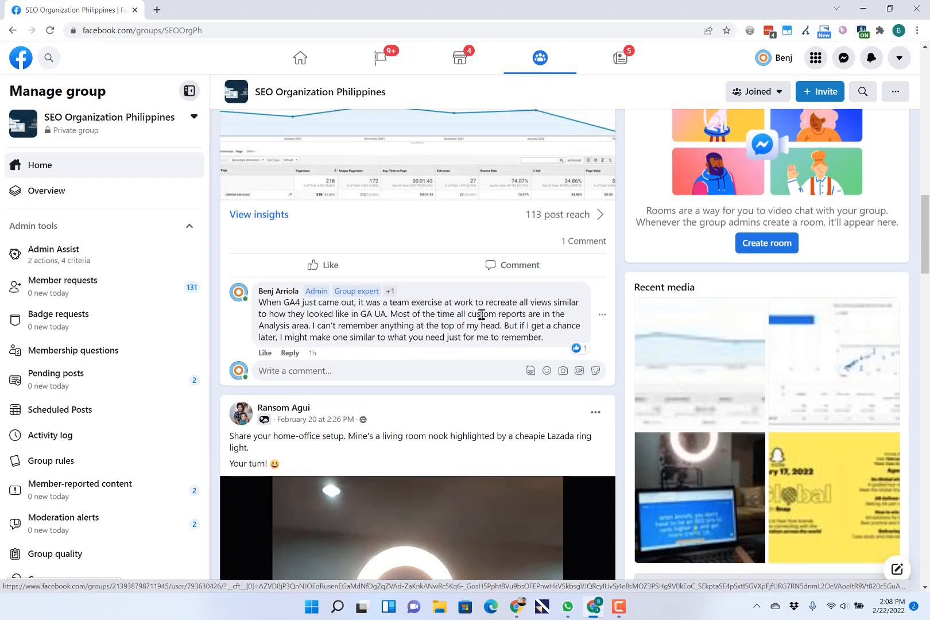
{"action": "scroll", "coordinate": [482, 315], "scroll_direction": "down", "scroll_amount": 2}
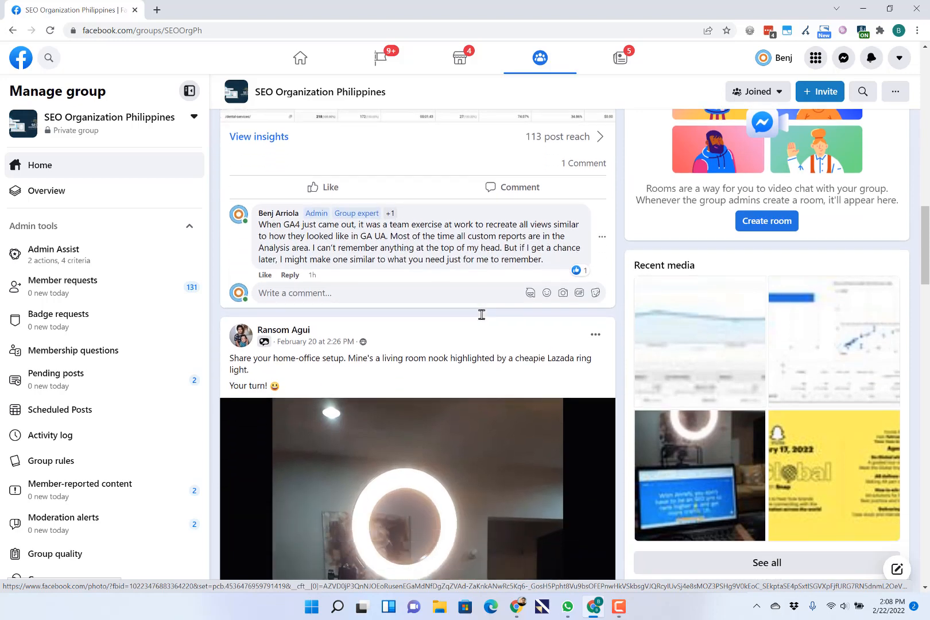
{"action": "scroll", "coordinate": [482, 315], "scroll_direction": "up", "scroll_amount": 4}
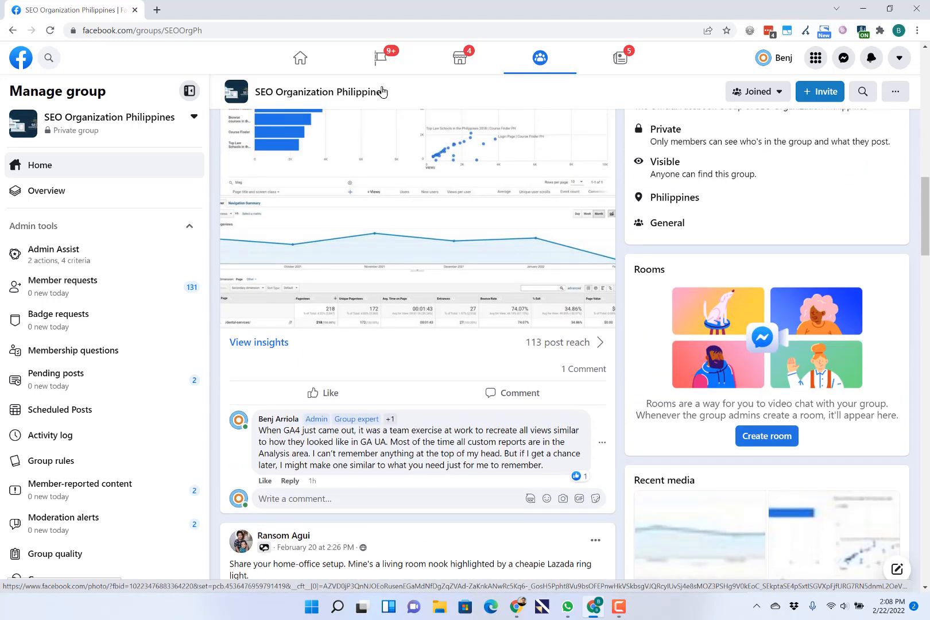
Open Google Analytics in a new browser tab and switch to the site's Universal Analytics property.
{"action": "left_click", "coordinate": [156, 9]}
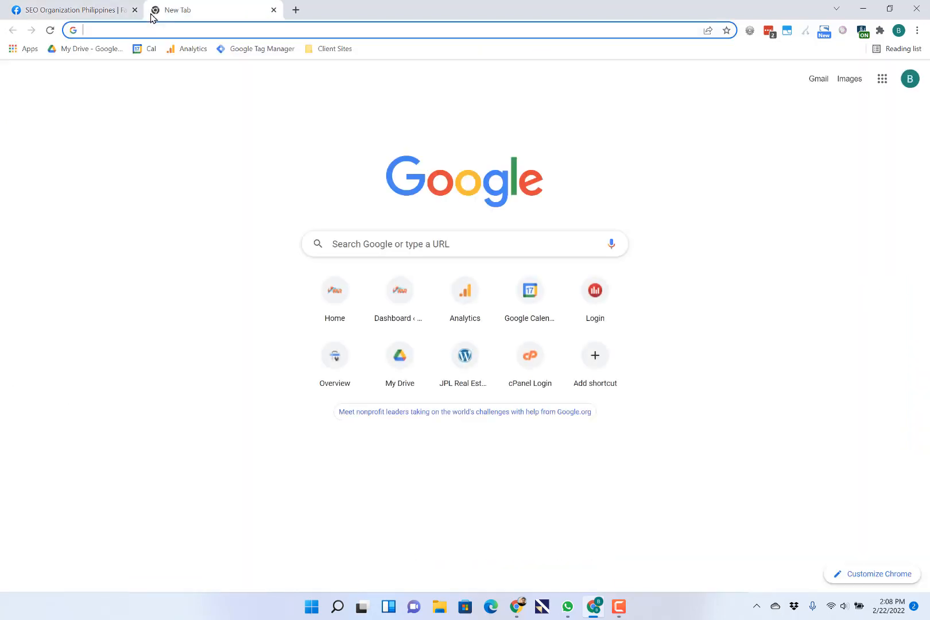
{"action": "left_click", "coordinate": [179, 52]}
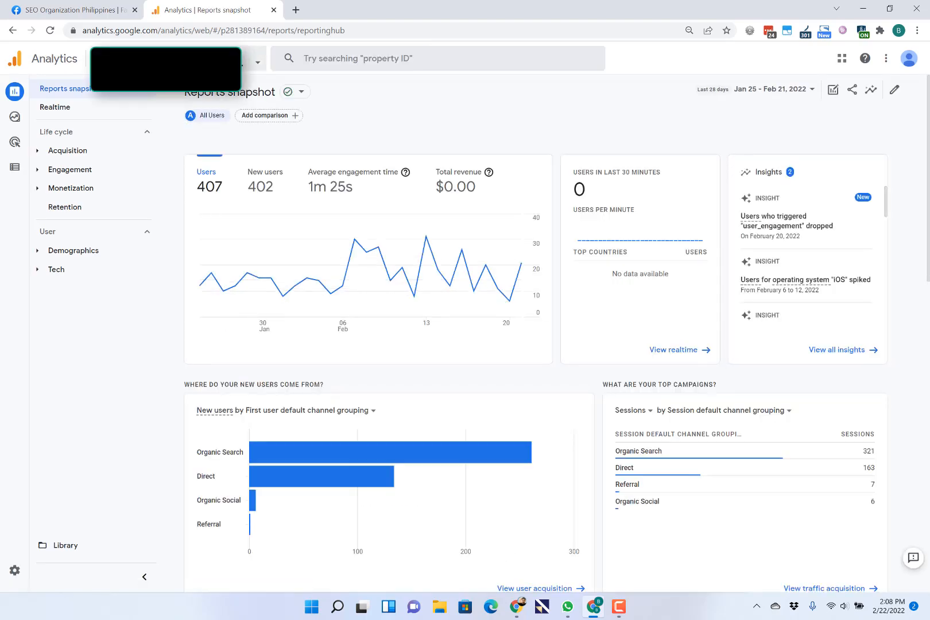
{"action": "left_click", "coordinate": [253, 59]}
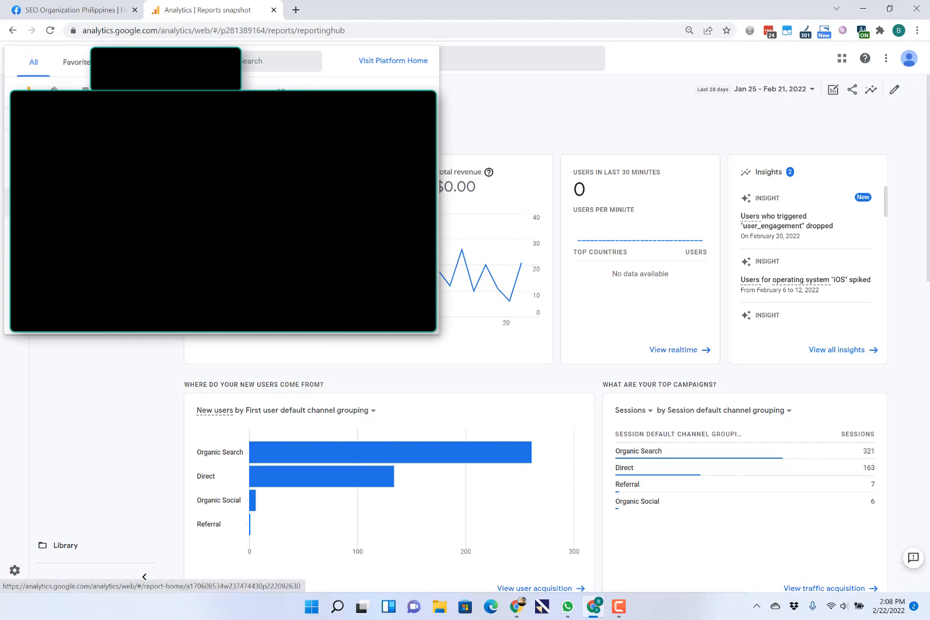
{"action": "left_click", "coordinate": [357, 143]}
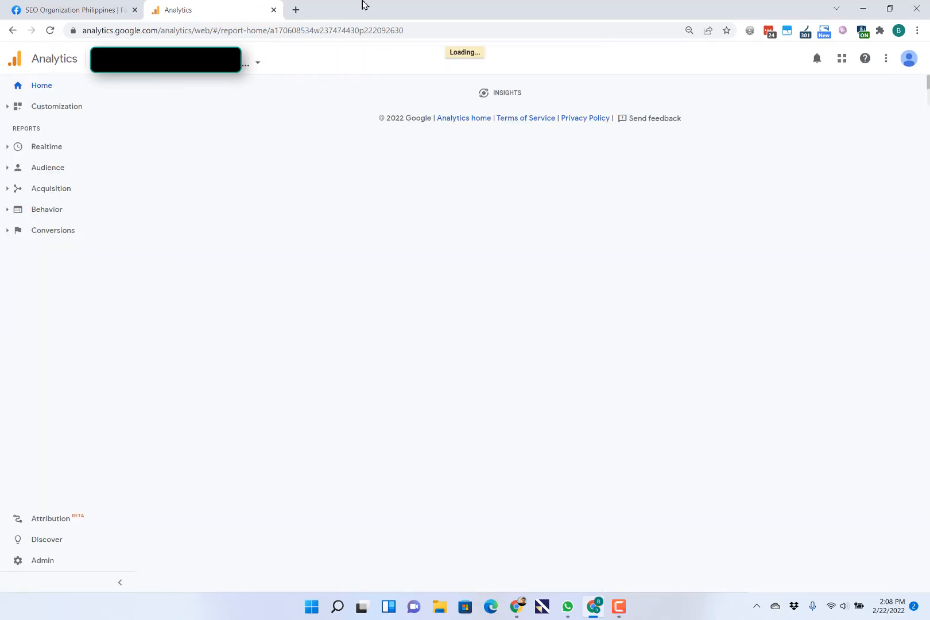
Check the enlarged pageviews report screenshot in the Facebook group post and return to Google Analytics.
{"action": "left_click", "coordinate": [81, 10]}
{"action": "left_click", "coordinate": [332, 240]}
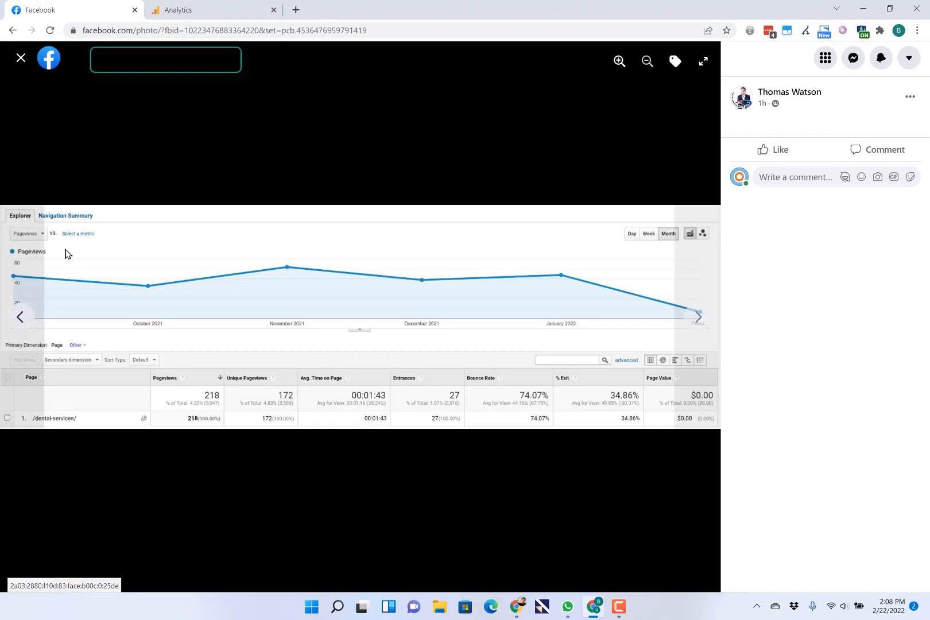
{"action": "left_click", "coordinate": [183, 12]}
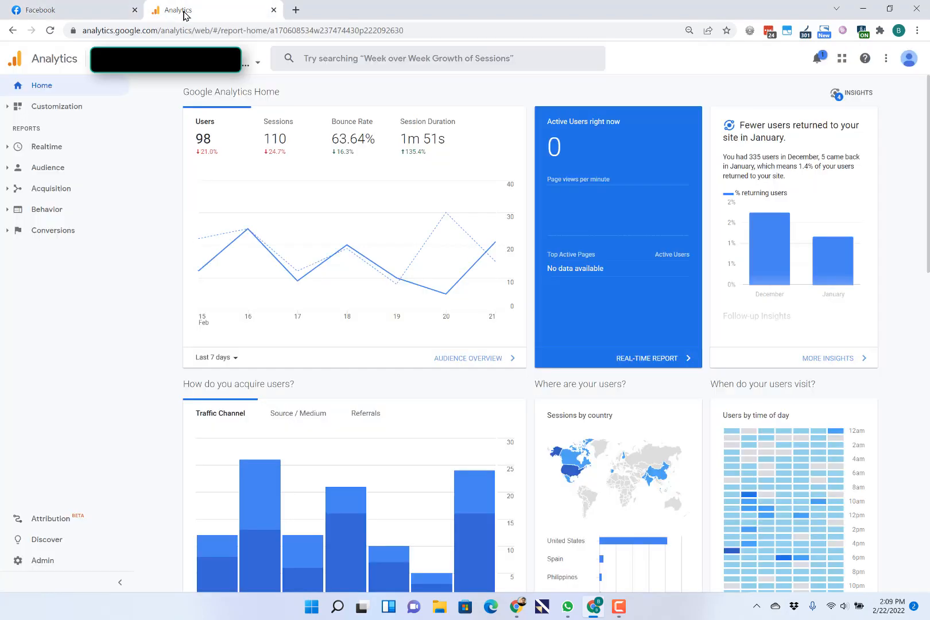
Open the All Pages report under Behavior, Site Content.
{"action": "left_click", "coordinate": [61, 211]}
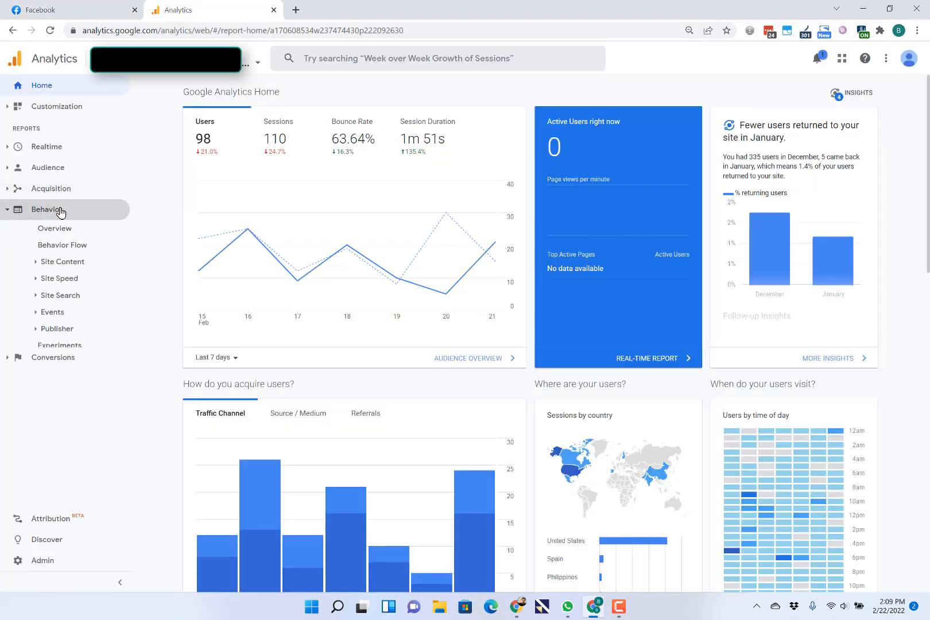
{"action": "left_click", "coordinate": [80, 262]}
{"action": "left_click", "coordinate": [81, 279]}
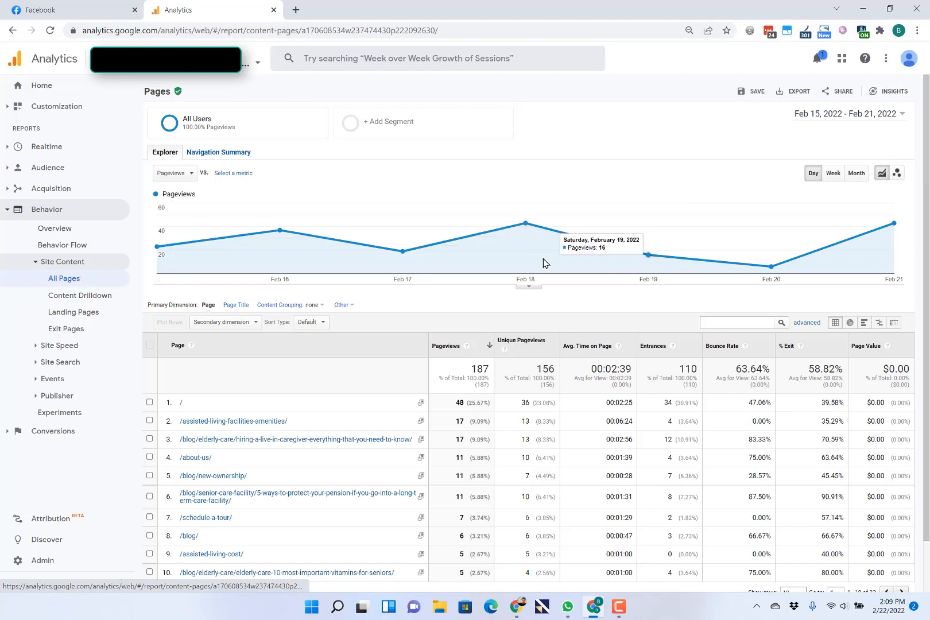
Group the pageviews graph by week and set the report's date range to Oct 1, 2021 through Feb 21, 2022.
{"action": "left_click", "coordinate": [848, 177]}
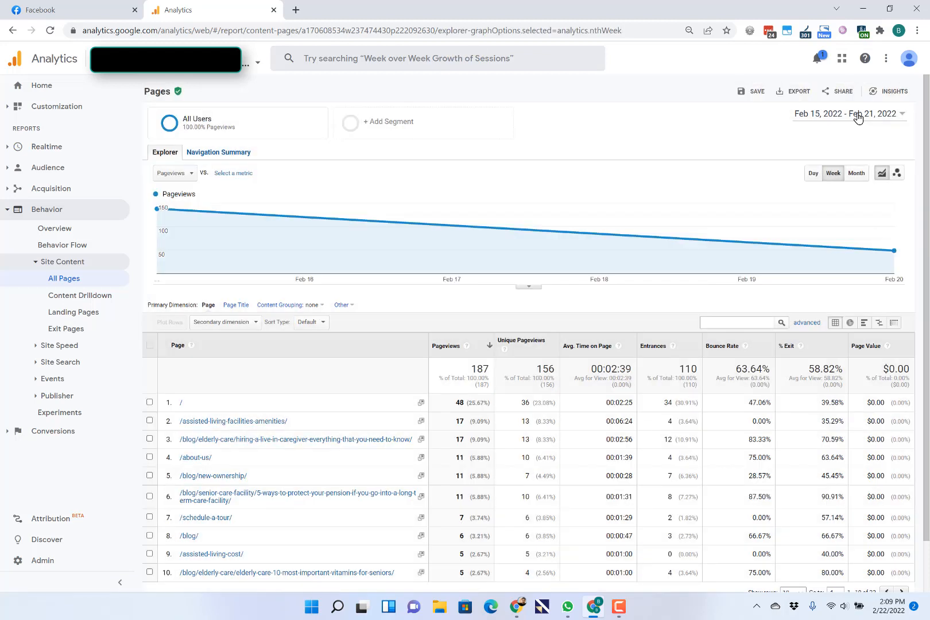
{"action": "left_click", "coordinate": [855, 114]}
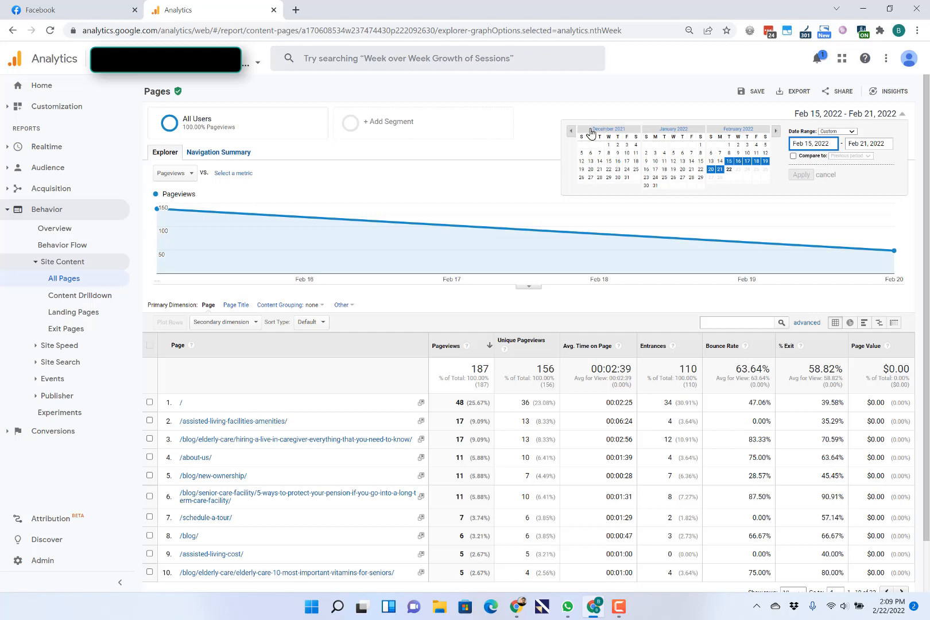
{"action": "left_click", "coordinate": [571, 131]}
{"action": "left_click", "coordinate": [570, 131]}
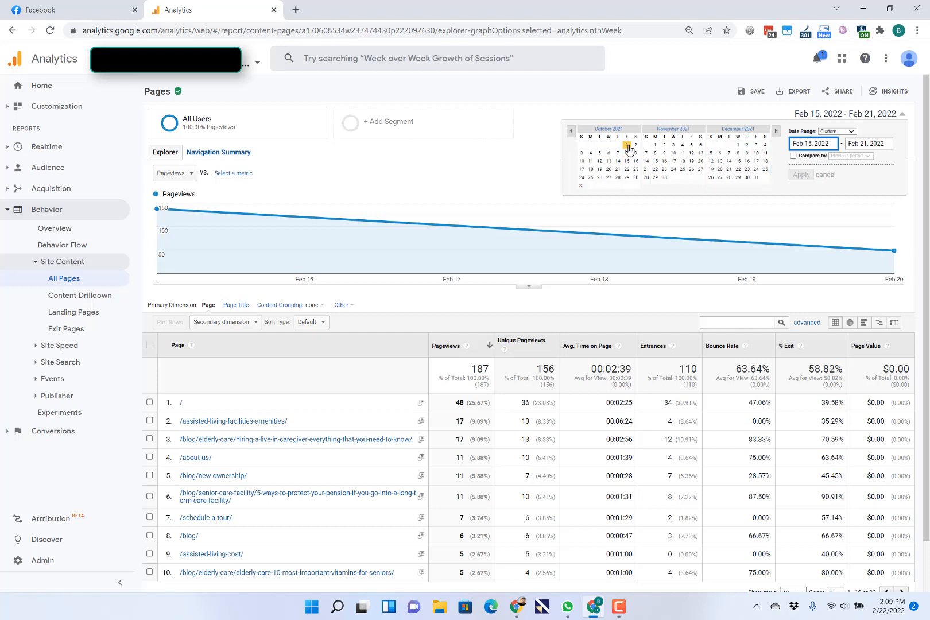
{"action": "left_click", "coordinate": [627, 145]}
{"action": "left_click", "coordinate": [801, 175]}
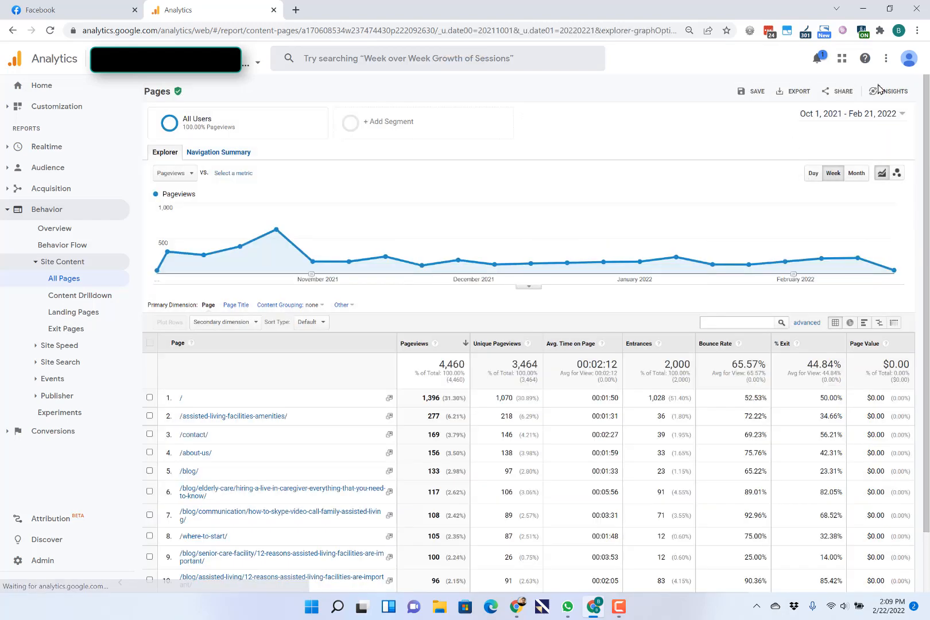
View the pageviews graph by month, and finish with it grouped by day.
{"action": "left_click", "coordinate": [856, 174]}
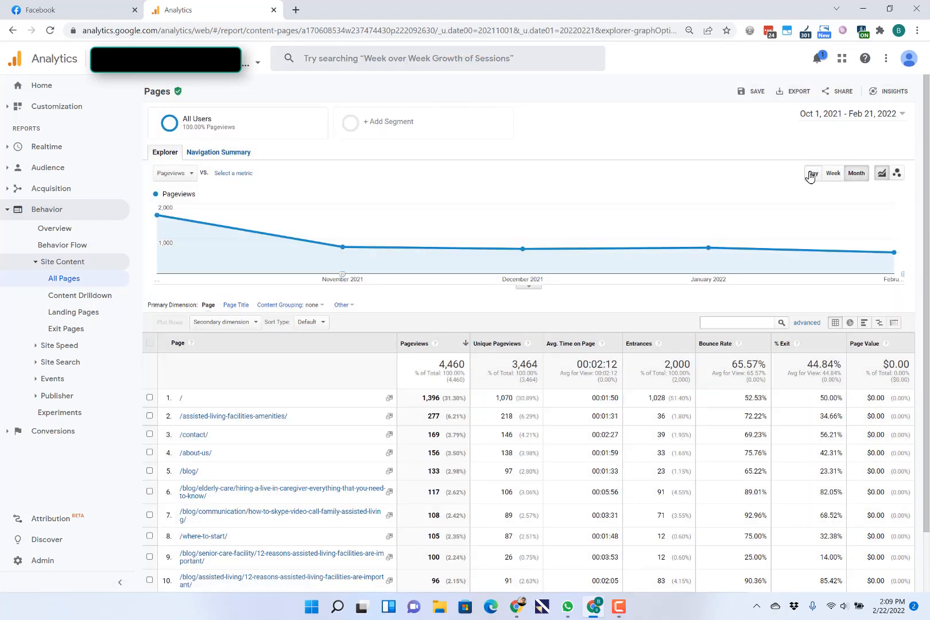
{"action": "left_click", "coordinate": [811, 174]}
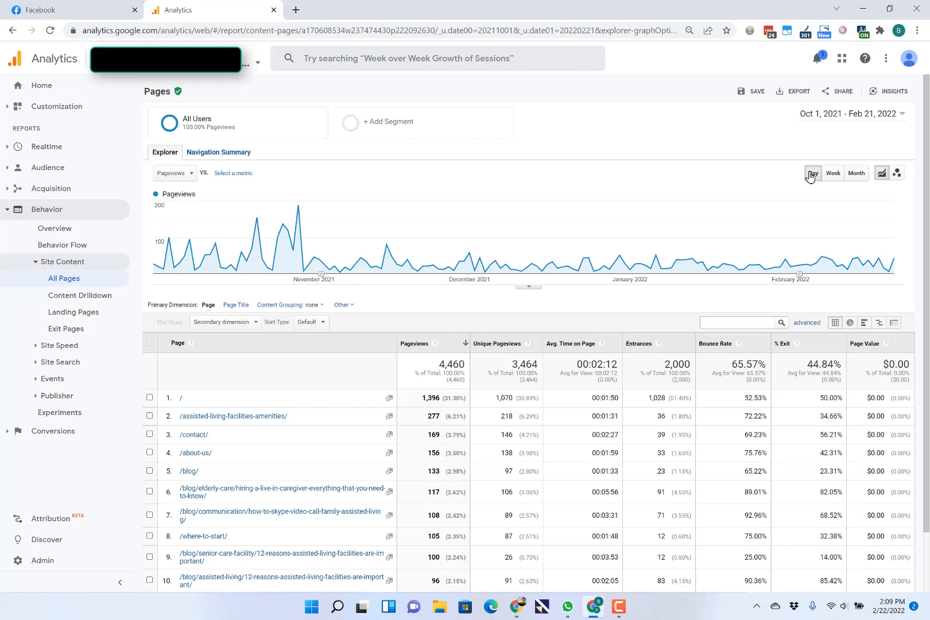
Duplicate the Analytics browser tab and switch the copy to the site's Google Analytics 4 property.
{"action": "right_click", "coordinate": [225, 6]}
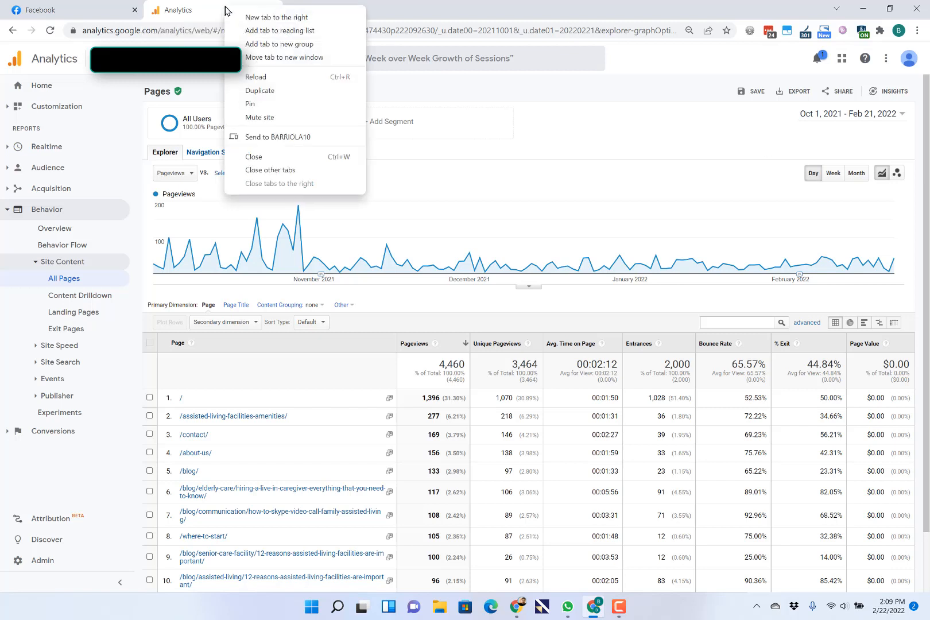
{"action": "left_click", "coordinate": [283, 96]}
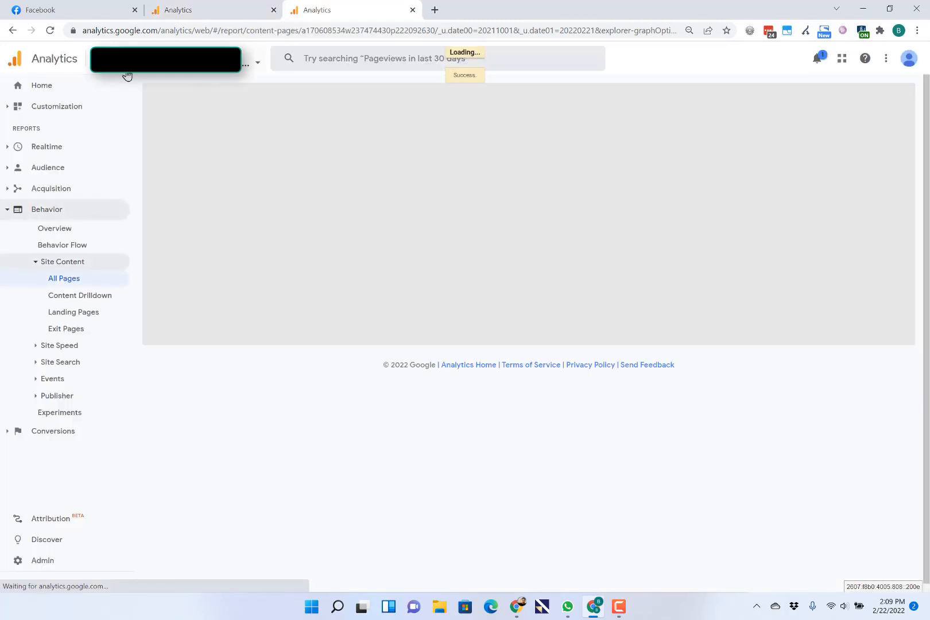
{"action": "left_click", "coordinate": [141, 62]}
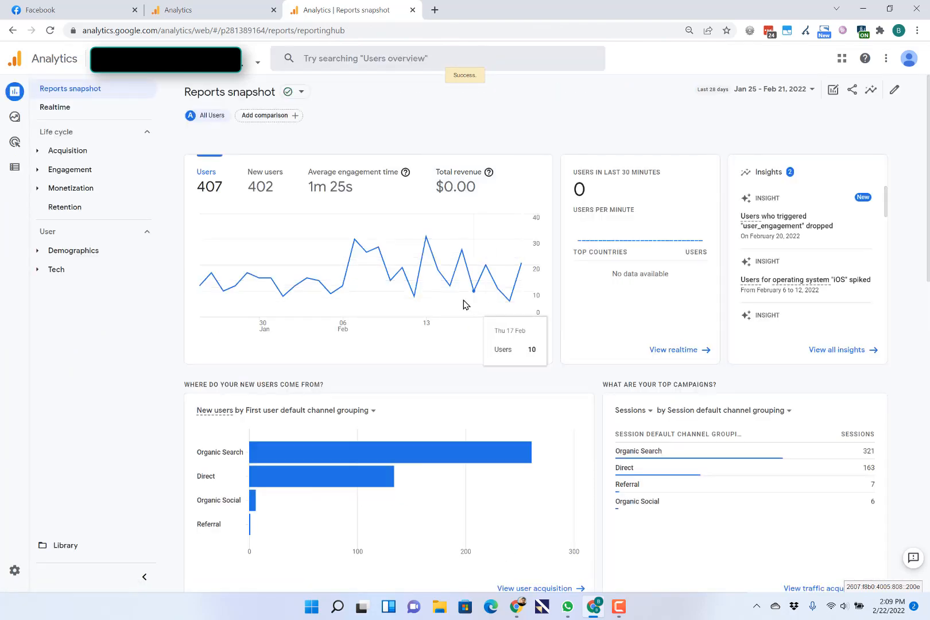
Open the Pages and screens report under Engagement and bring up its date range choices.
{"action": "left_click", "coordinate": [81, 176]}
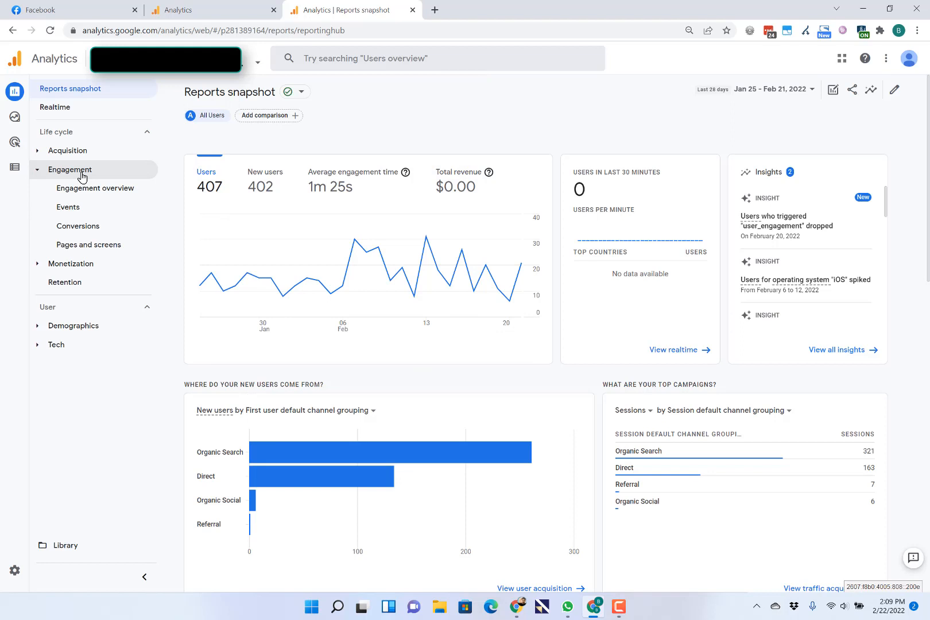
{"action": "left_click", "coordinate": [92, 250]}
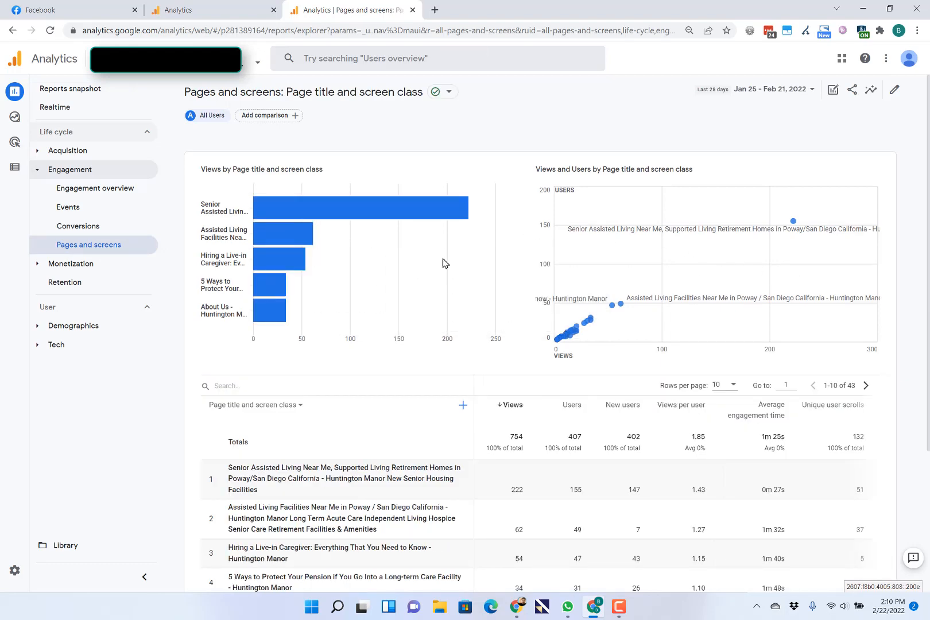
{"action": "left_click", "coordinate": [747, 91]}
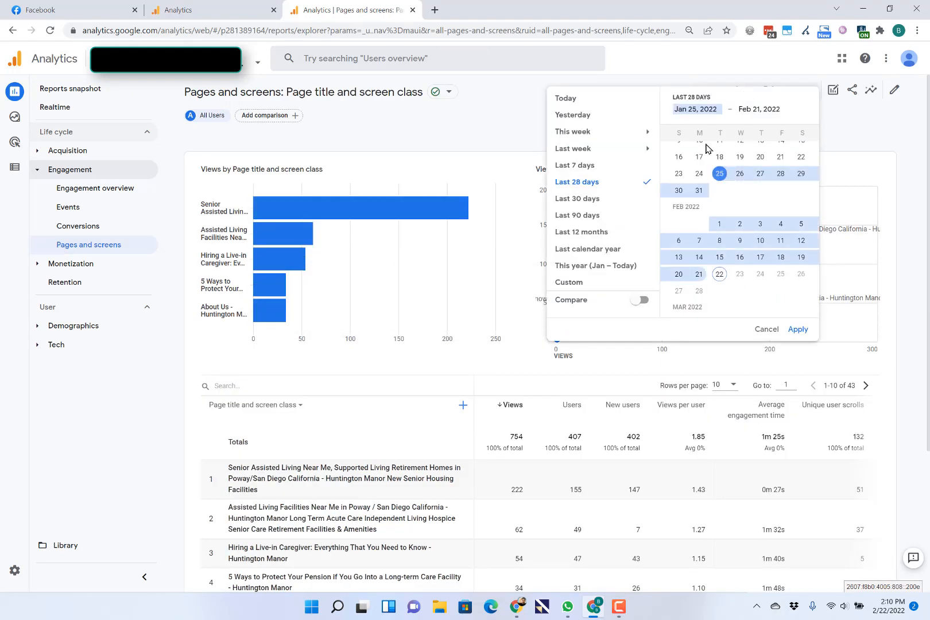
Try to set a custom date range from Oct 1, 2021 to Feb 22, 2022 for the Pages and screens report.
{"action": "left_click", "coordinate": [700, 173]}
{"action": "scroll", "coordinate": [727, 210], "scroll_direction": "up", "scroll_amount": 3}
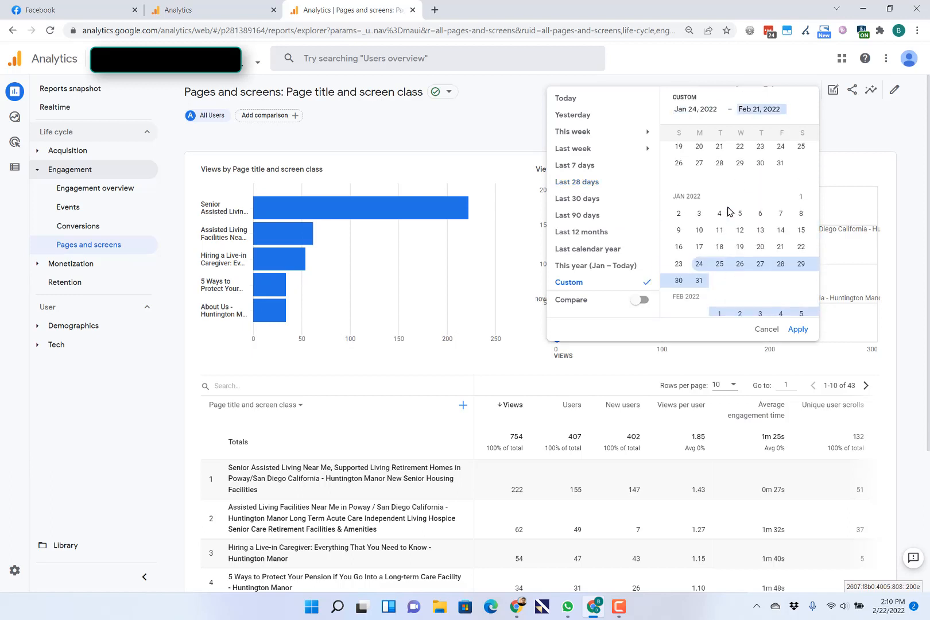
{"action": "scroll", "coordinate": [728, 211], "scroll_direction": "up", "scroll_amount": 3}
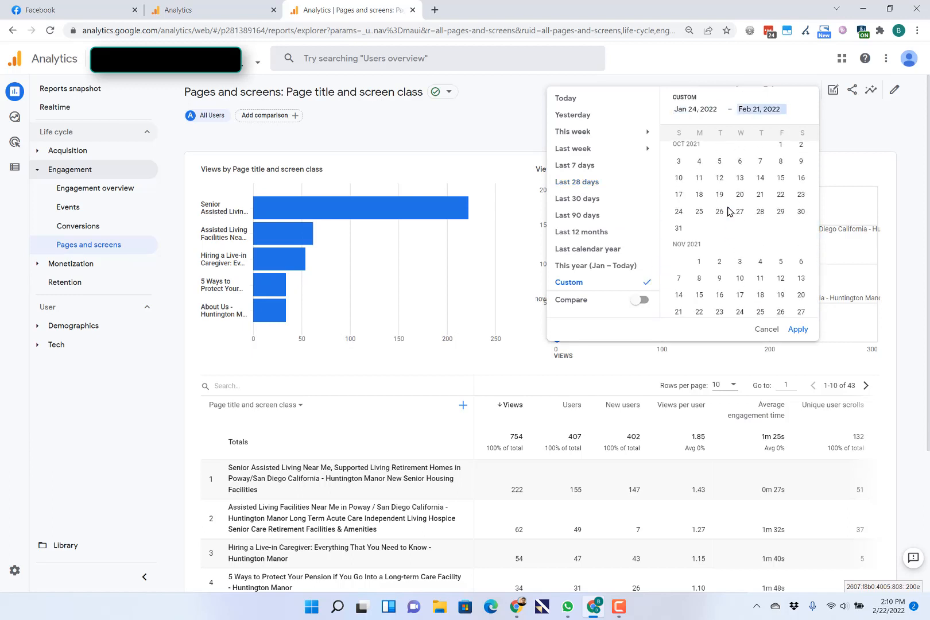
{"action": "left_click", "coordinate": [780, 145]}
{"action": "scroll", "coordinate": [725, 241], "scroll_direction": "down", "scroll_amount": 2}
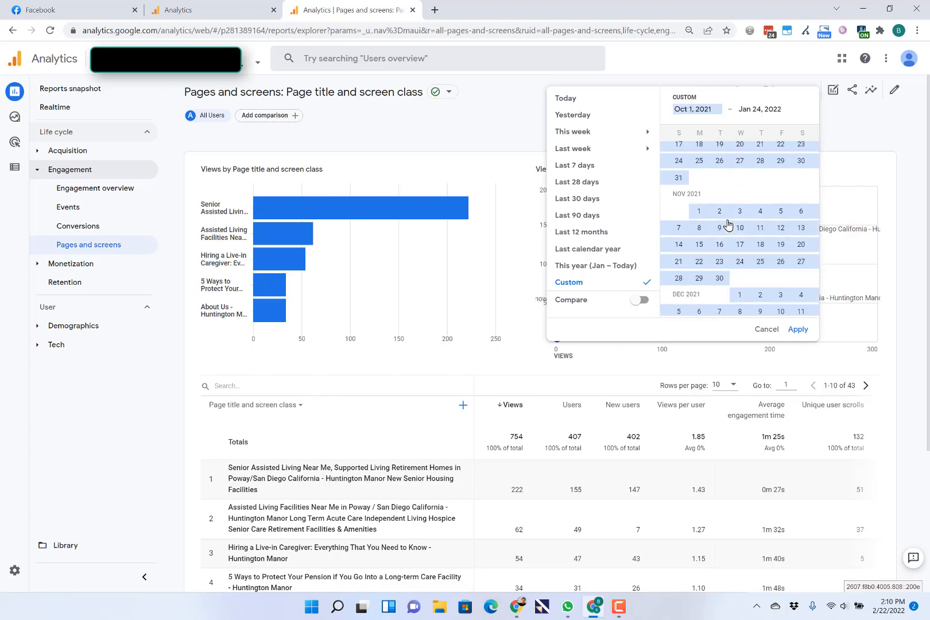
{"action": "scroll", "coordinate": [728, 224], "scroll_direction": "down", "scroll_amount": 4}
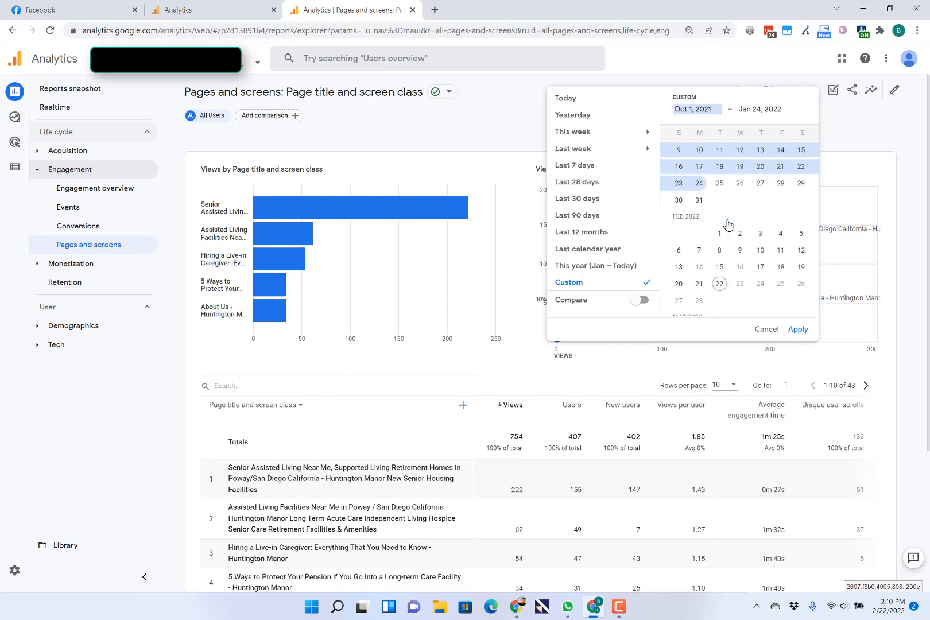
{"action": "left_click", "coordinate": [720, 284]}
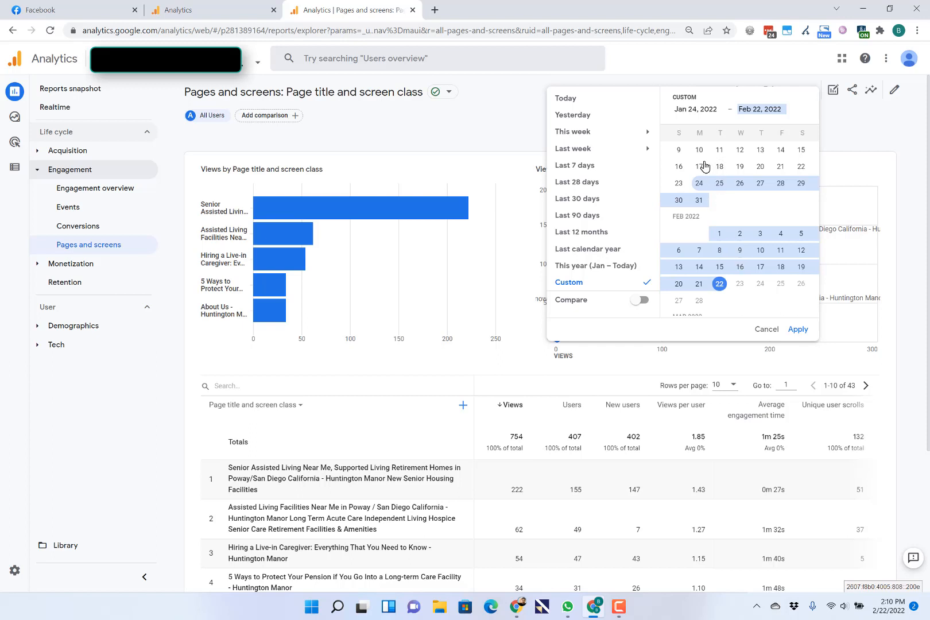
{"action": "scroll", "coordinate": [705, 167], "scroll_direction": "up", "scroll_amount": 1}
{"action": "scroll", "coordinate": [705, 166], "scroll_direction": "down", "scroll_amount": 1}
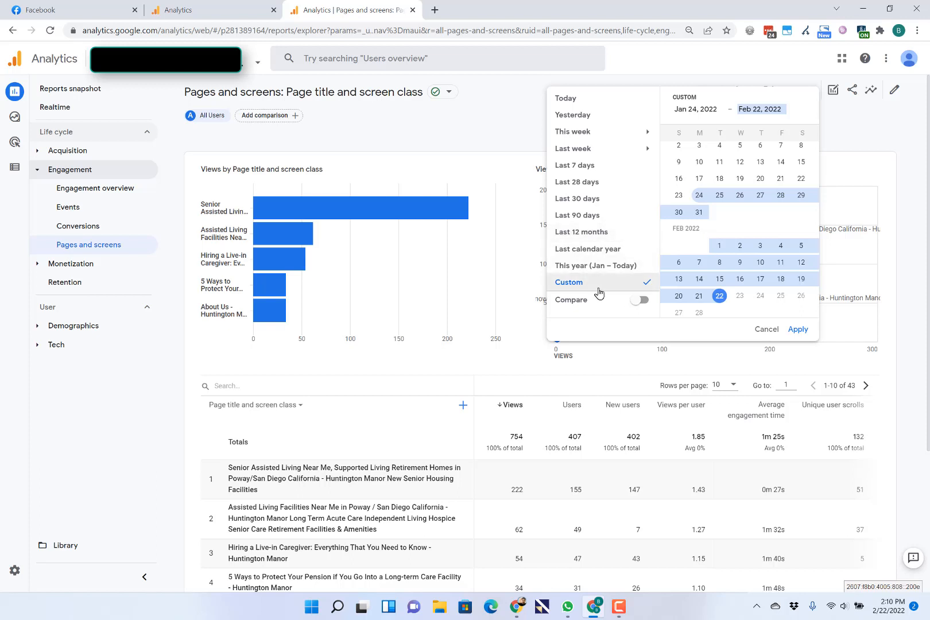
Apply the Last 12 months date range to the Pages and screens report.
{"action": "left_click", "coordinate": [601, 232]}
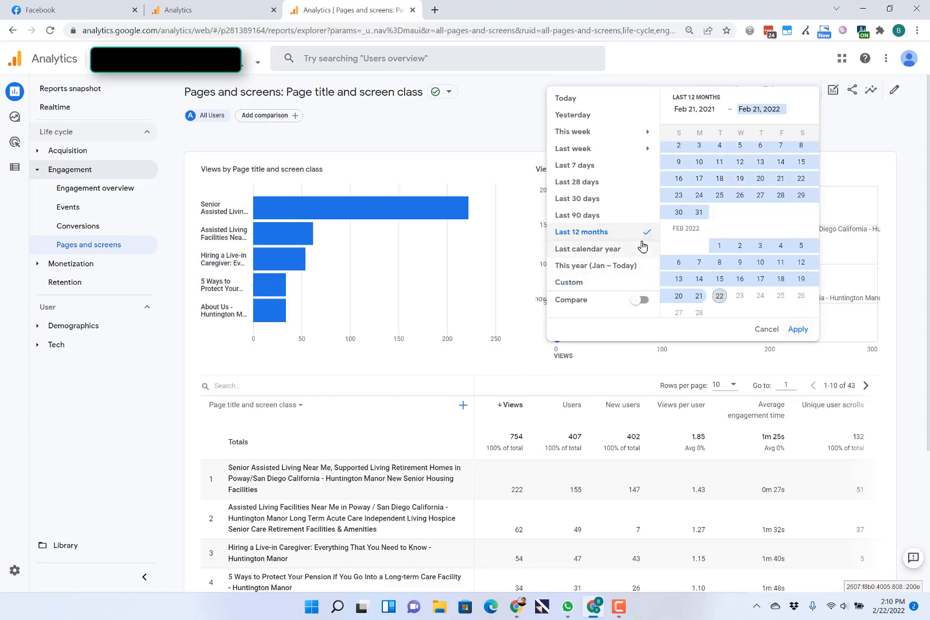
{"action": "left_click", "coordinate": [797, 329]}
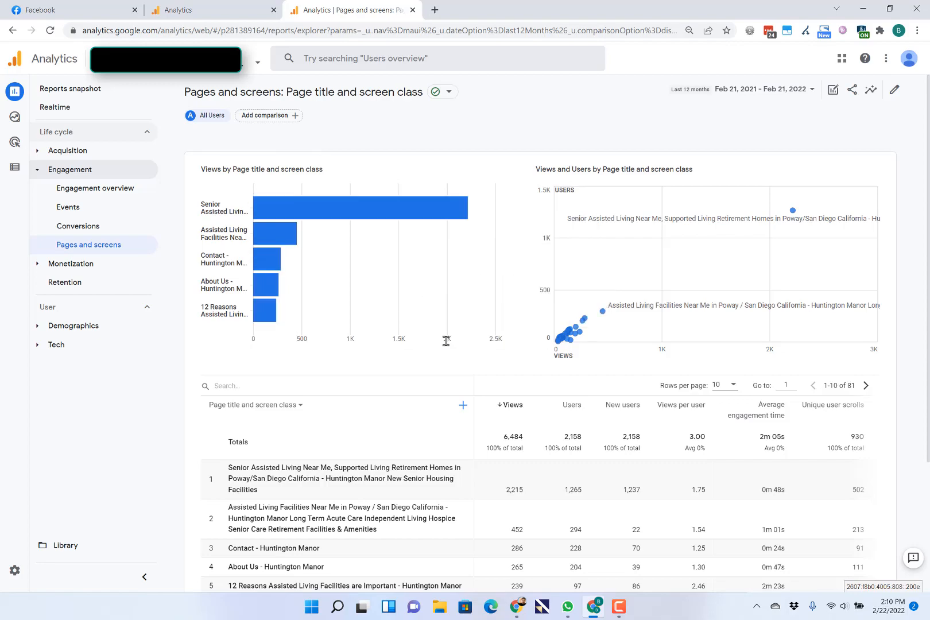
Review the Pages and screens report and compare it with the Universal Analytics All Pages report.
{"action": "scroll", "coordinate": [447, 339], "scroll_direction": "down", "scroll_amount": 2}
{"action": "scroll", "coordinate": [446, 341], "scroll_direction": "down", "scroll_amount": 1}
{"action": "scroll", "coordinate": [446, 340], "scroll_direction": "up", "scroll_amount": 3}
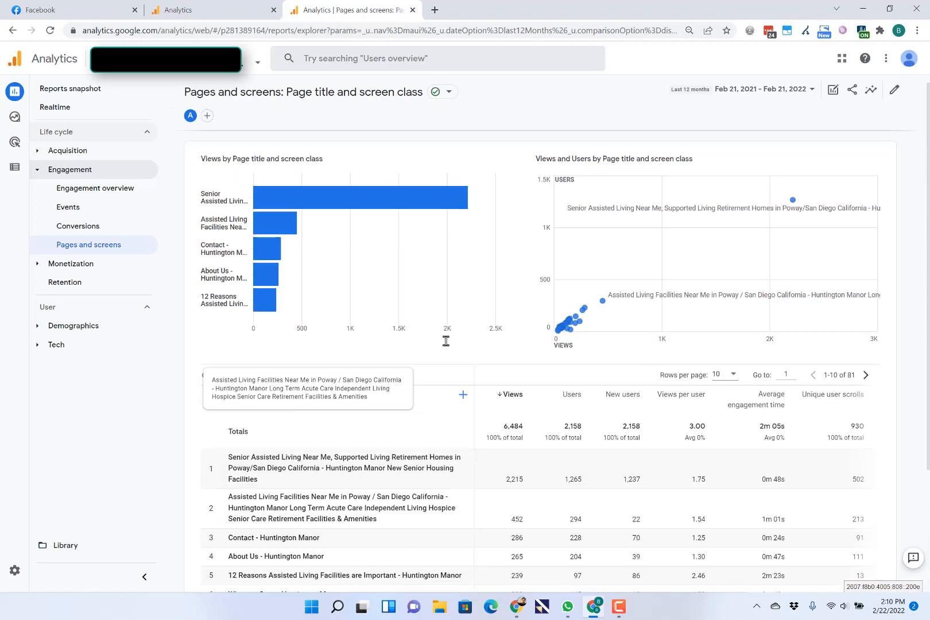
{"action": "scroll", "coordinate": [446, 341], "scroll_direction": "down", "scroll_amount": 3}
{"action": "scroll", "coordinate": [446, 341], "scroll_direction": "up", "scroll_amount": 3}
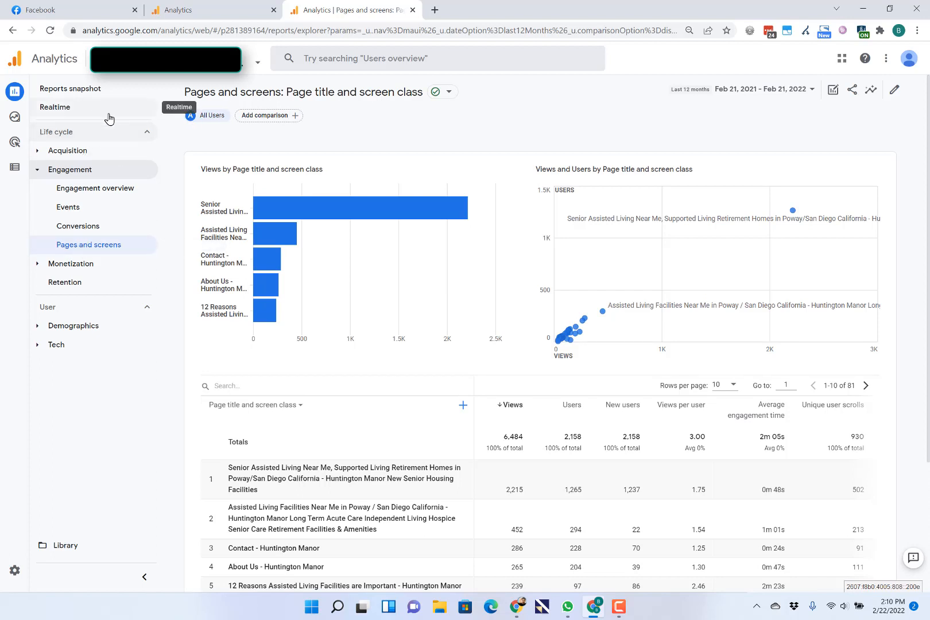
{"action": "mouse_move", "coordinate": [17, 119]}
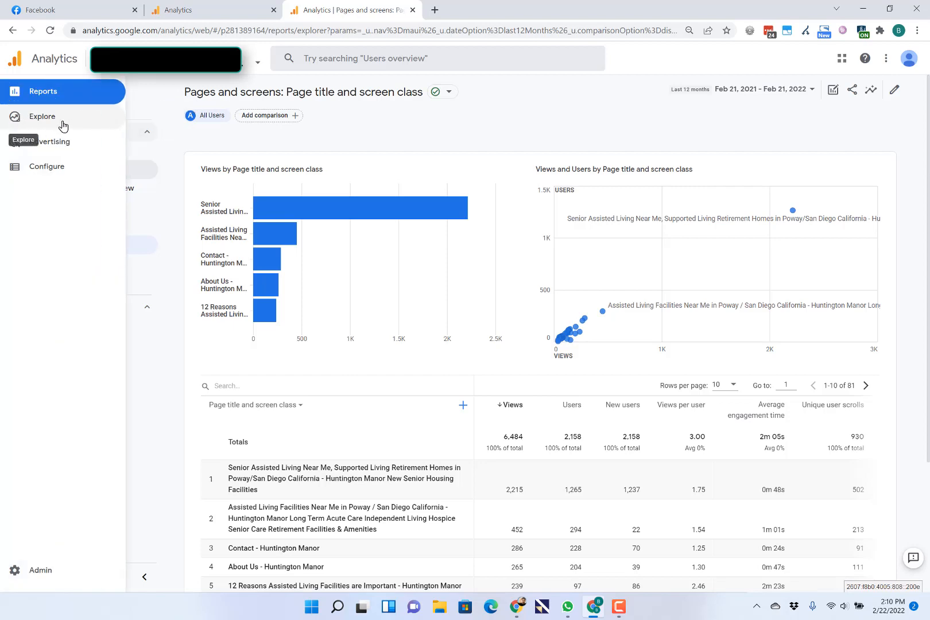
{"action": "left_click", "coordinate": [207, 13]}
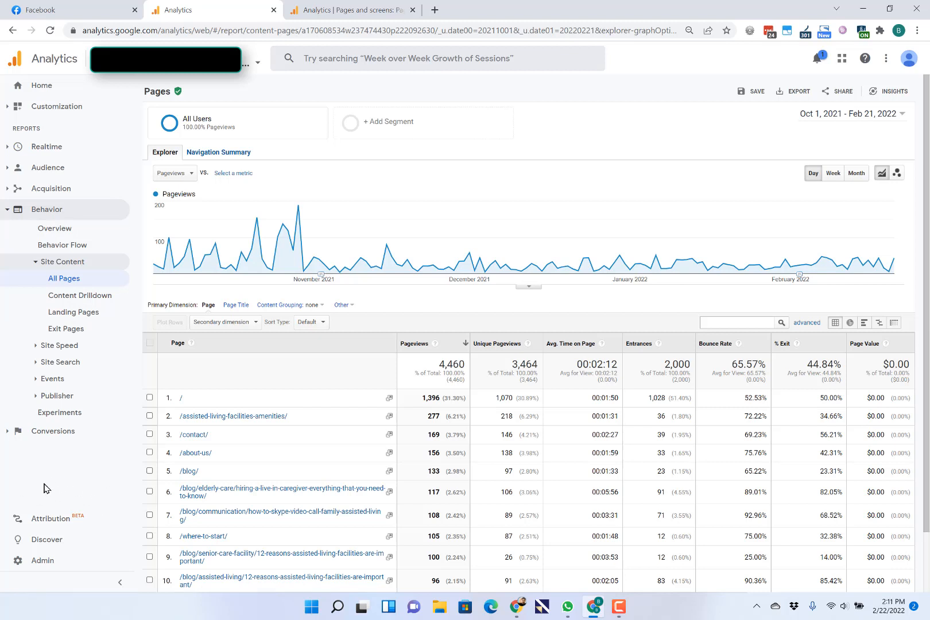
{"action": "left_click", "coordinate": [361, 12]}
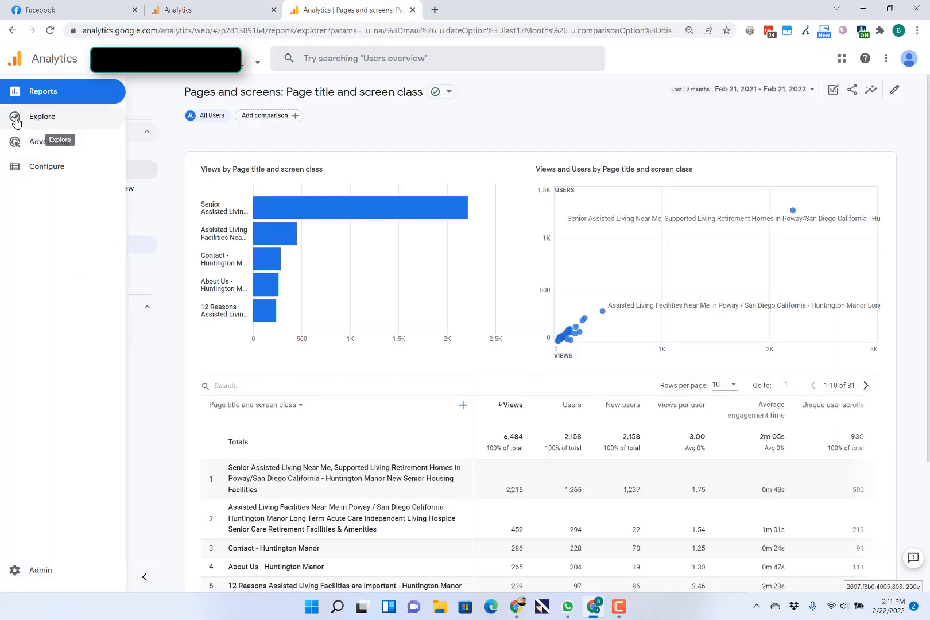
Go to Explore and start a new exploration from the Free form template.
{"action": "left_click", "coordinate": [15, 119]}
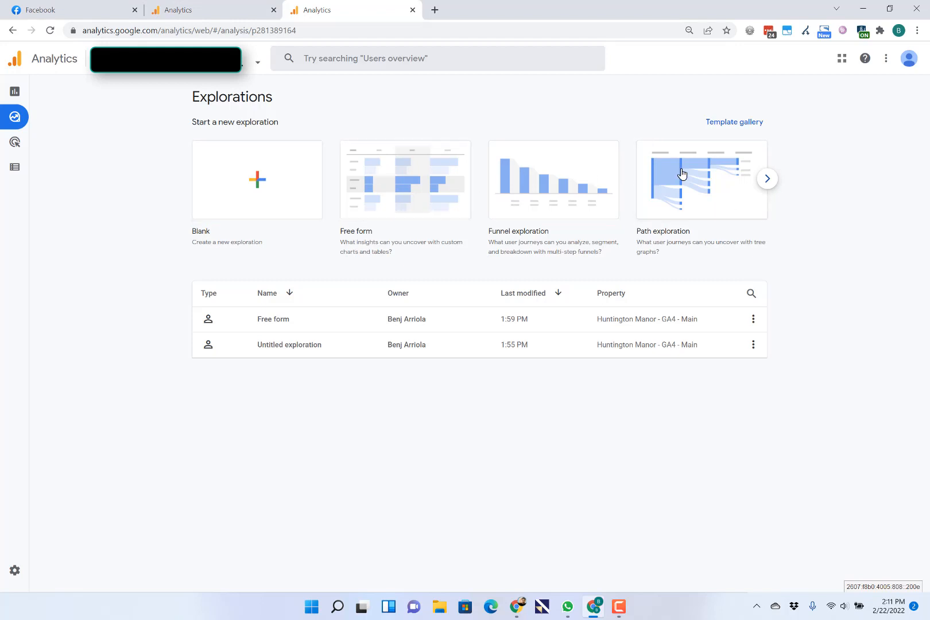
{"action": "left_click", "coordinate": [768, 180]}
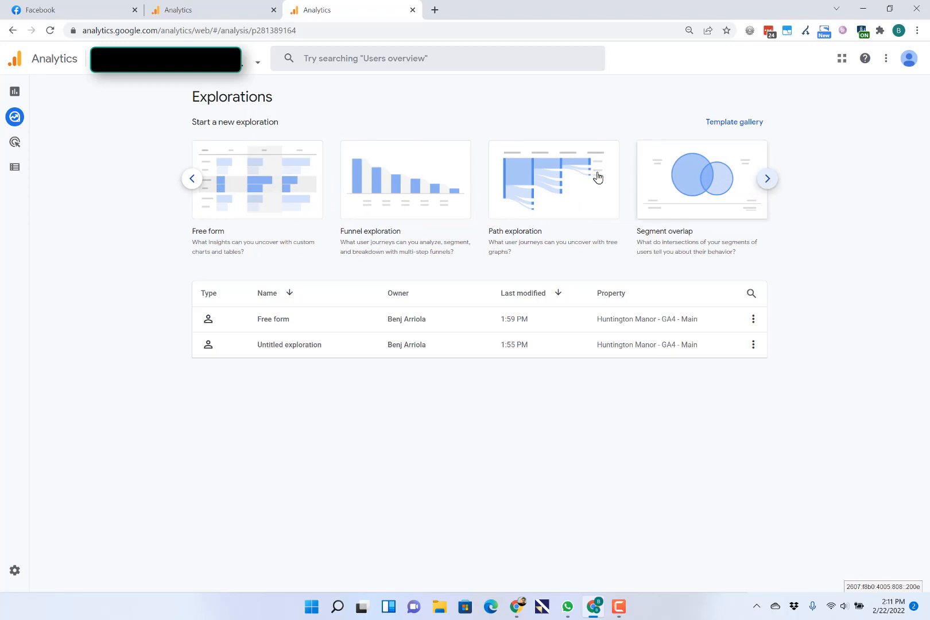
{"action": "left_click", "coordinate": [195, 179]}
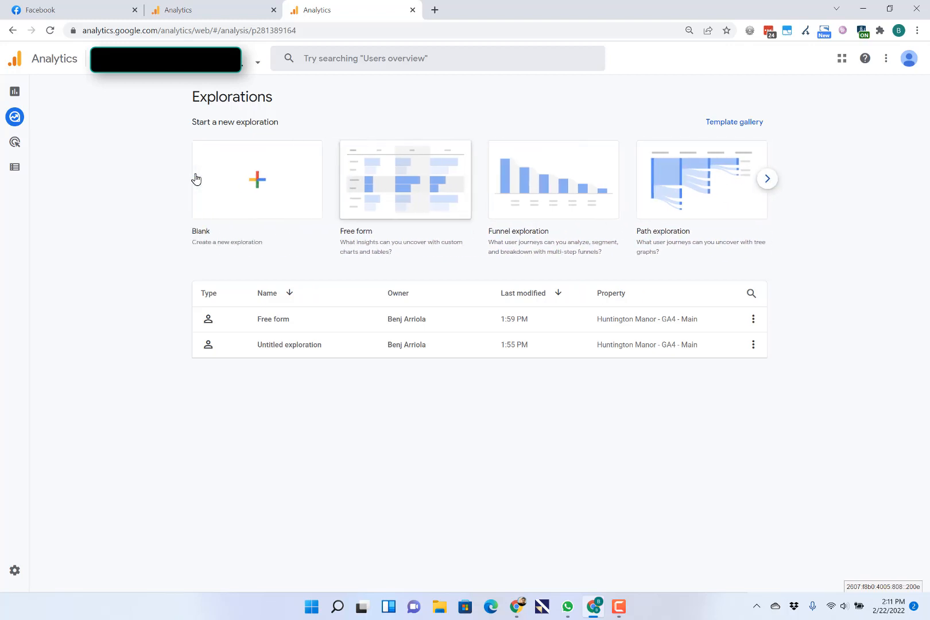
{"action": "left_click", "coordinate": [405, 187]}
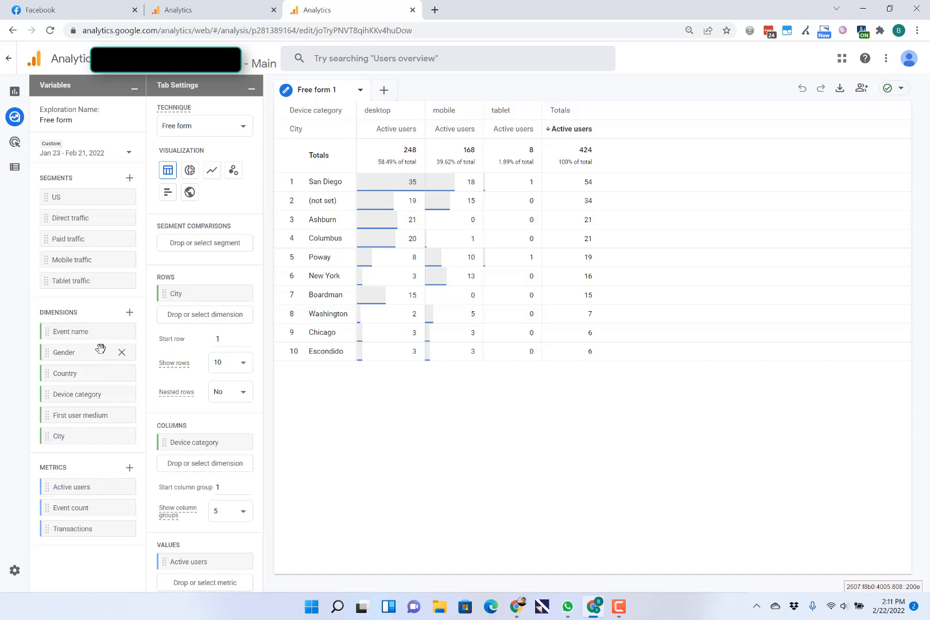
Search the dimensions for "page" and import Page path + query string into the exploration.
{"action": "left_click", "coordinate": [129, 313]}
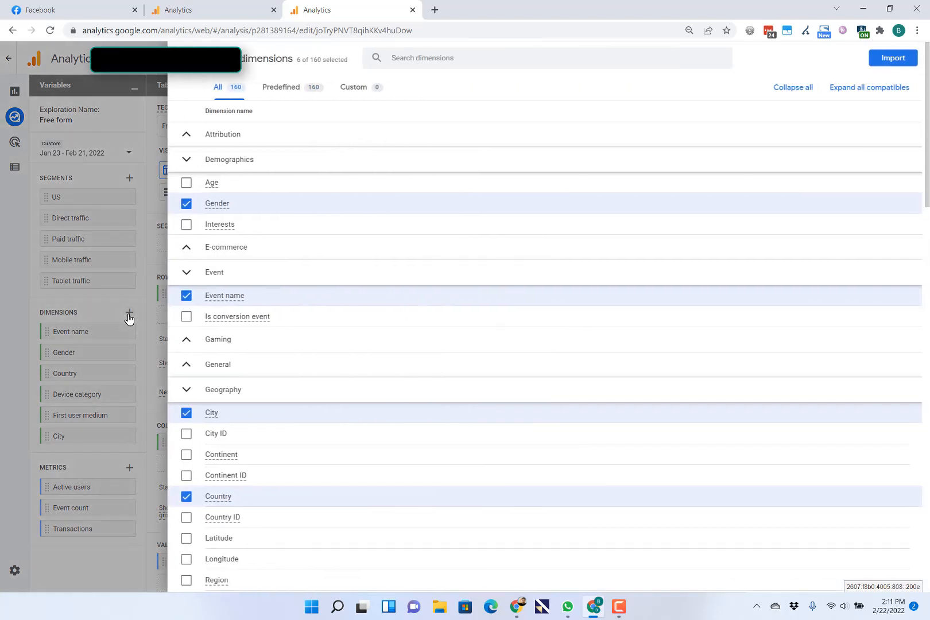
{"action": "left_click", "coordinate": [449, 58]}
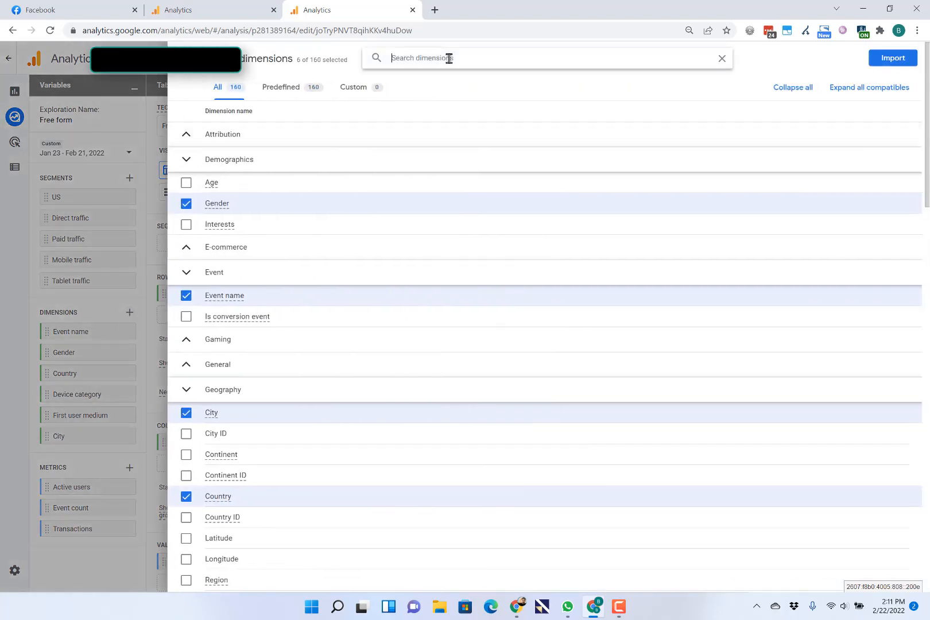
{"action": "type", "text": "page"}
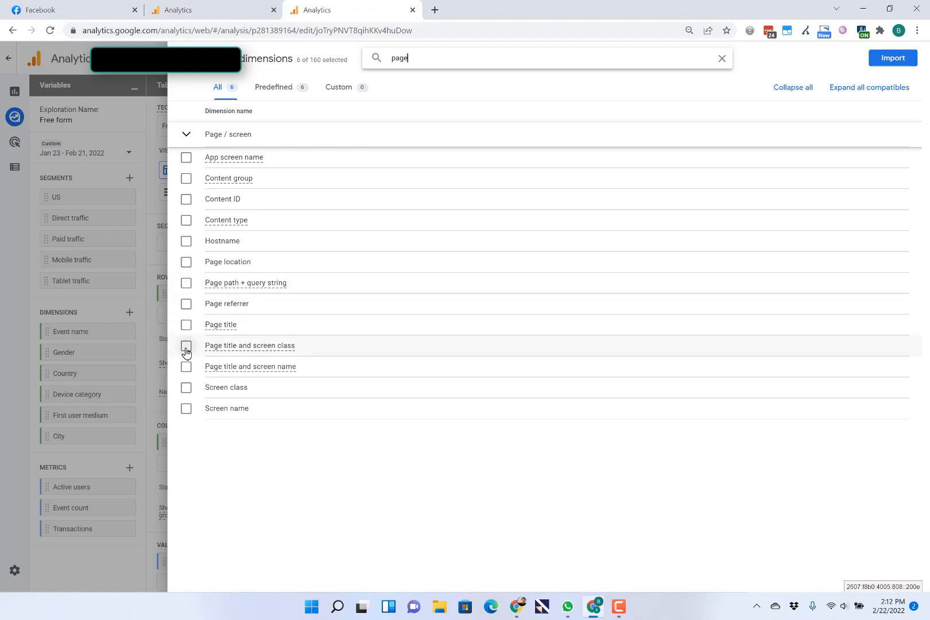
{"action": "left_click", "coordinate": [186, 283]}
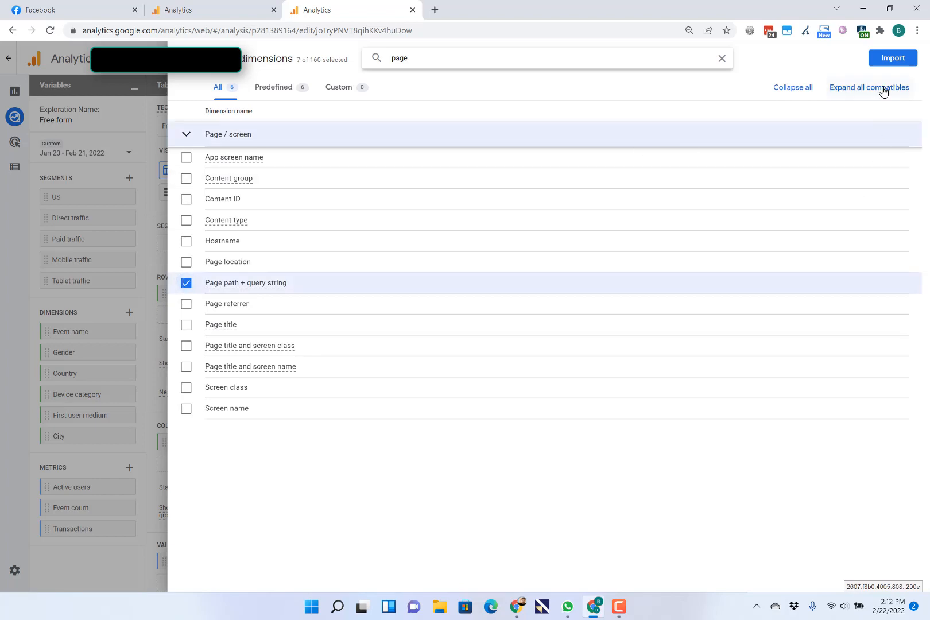
{"action": "left_click", "coordinate": [890, 61]}
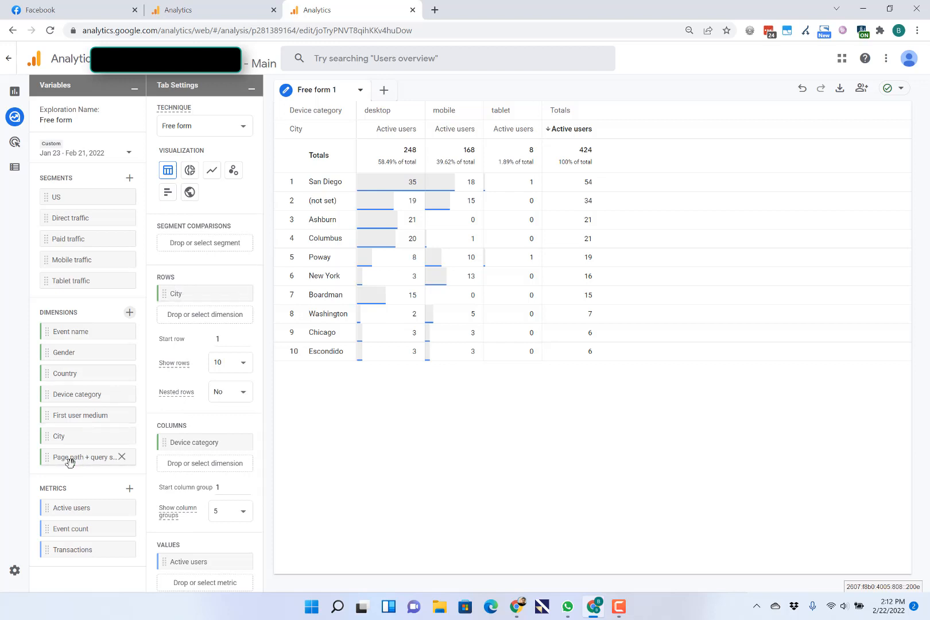
Replace City with Page path + query string as the row dimension and compare the table with the Universal Analytics report.
{"action": "left_click_drag", "start_coordinate": [67, 459], "coordinate": [185, 320]}
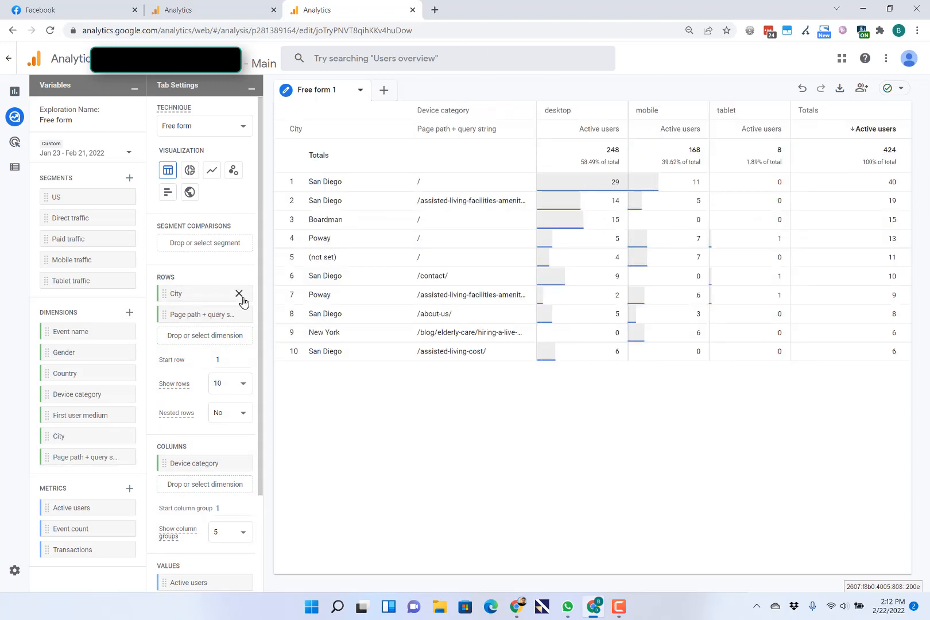
{"action": "left_click", "coordinate": [239, 295]}
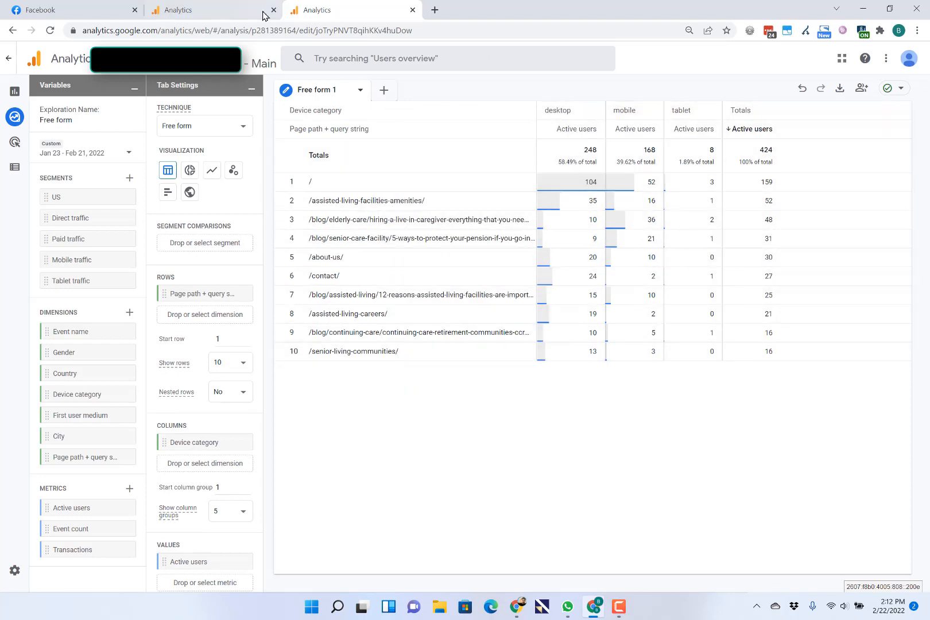
{"action": "left_click", "coordinate": [243, 17]}
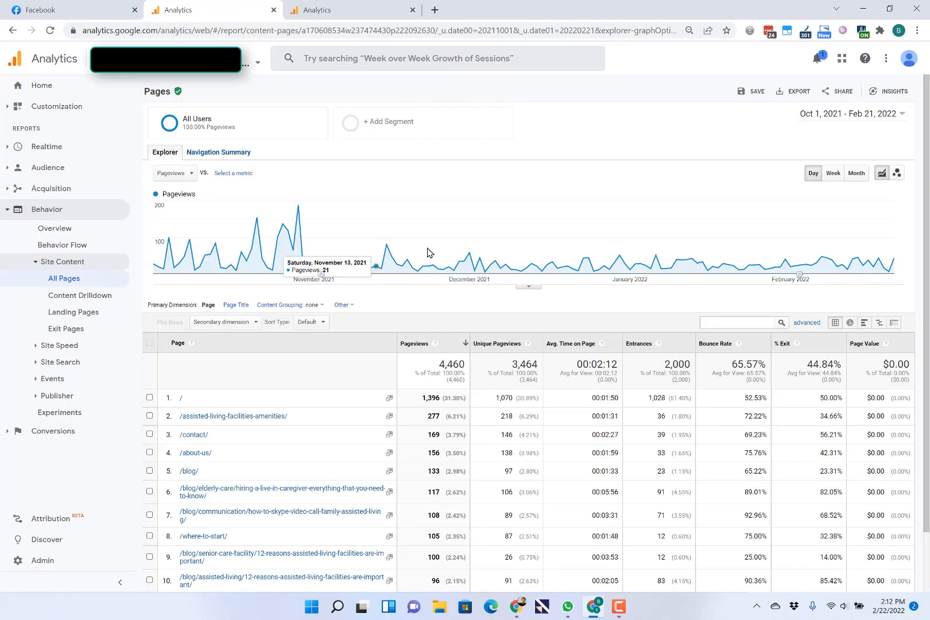
{"action": "left_click", "coordinate": [344, 11]}
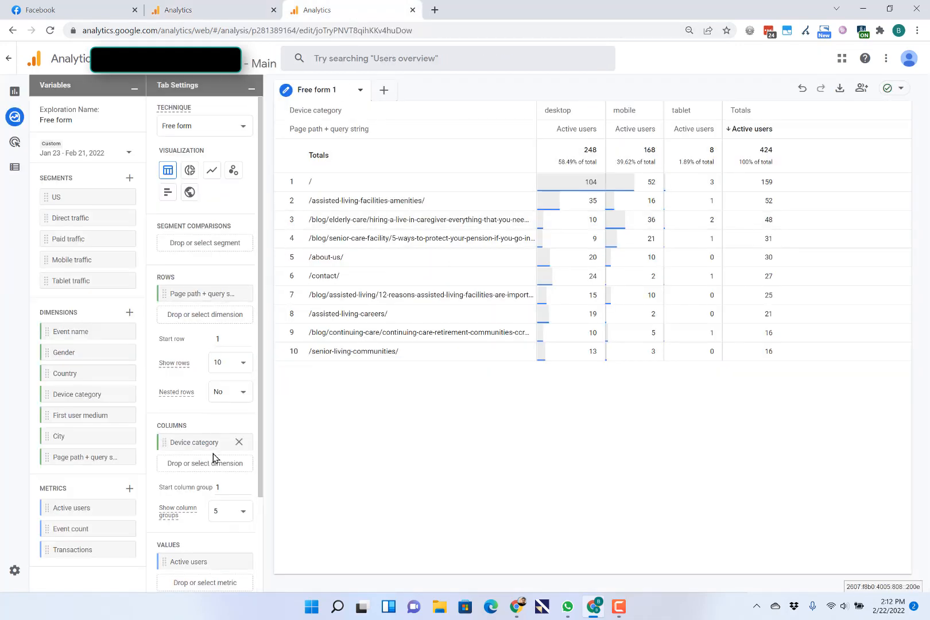
Search the metrics for "page" and import the Views metric from the Page / screen group.
{"action": "scroll", "coordinate": [200, 445], "scroll_direction": "down", "scroll_amount": 2}
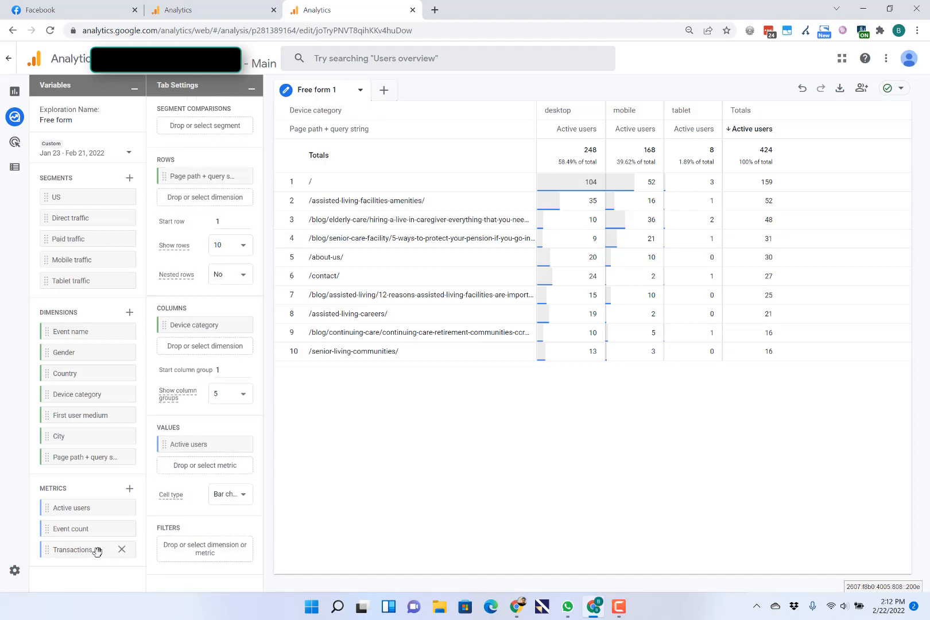
{"action": "left_click", "coordinate": [130, 490]}
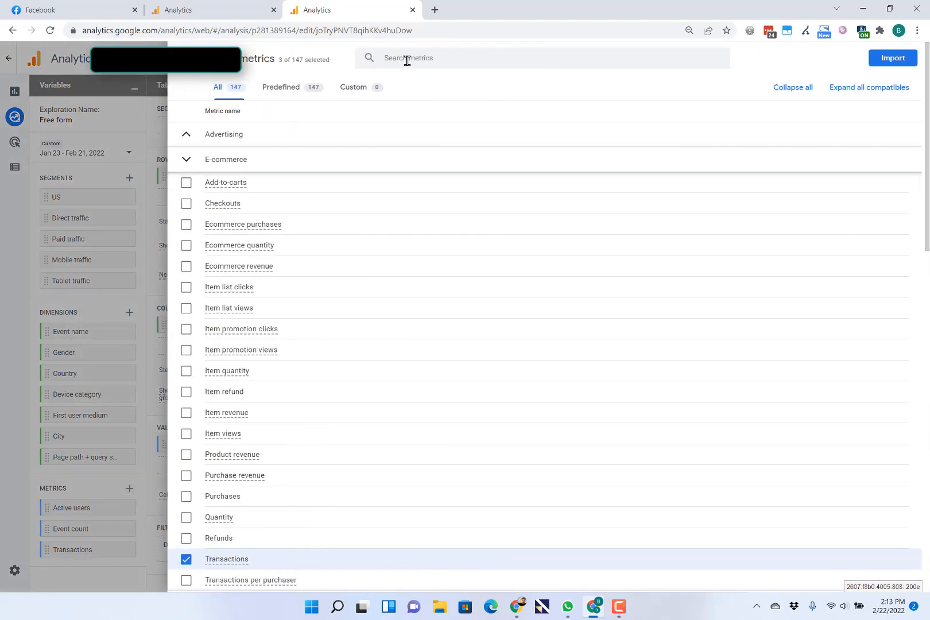
{"action": "left_click", "coordinate": [407, 61]}
{"action": "type", "text": "page"}
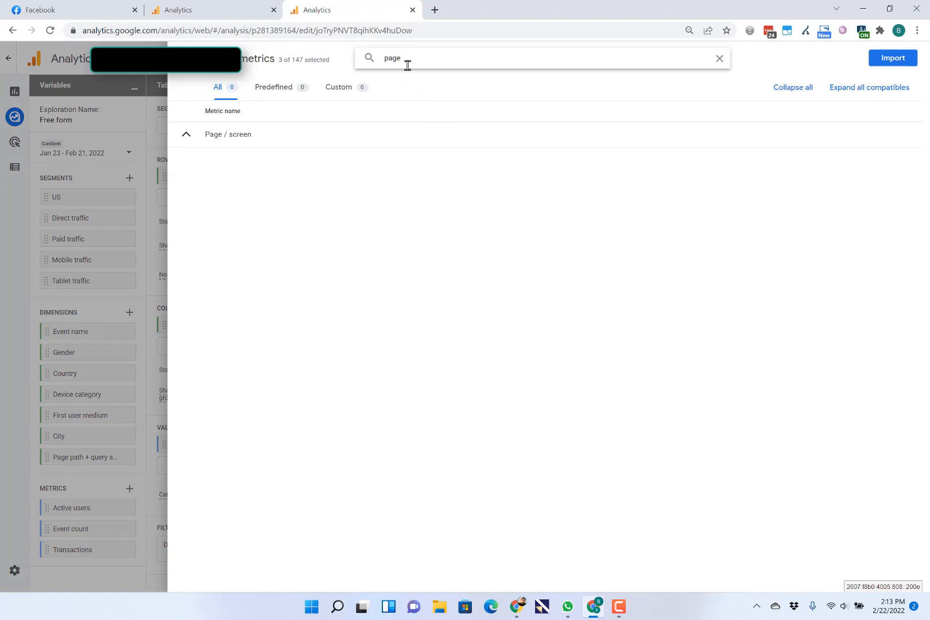
{"action": "left_click", "coordinate": [227, 137]}
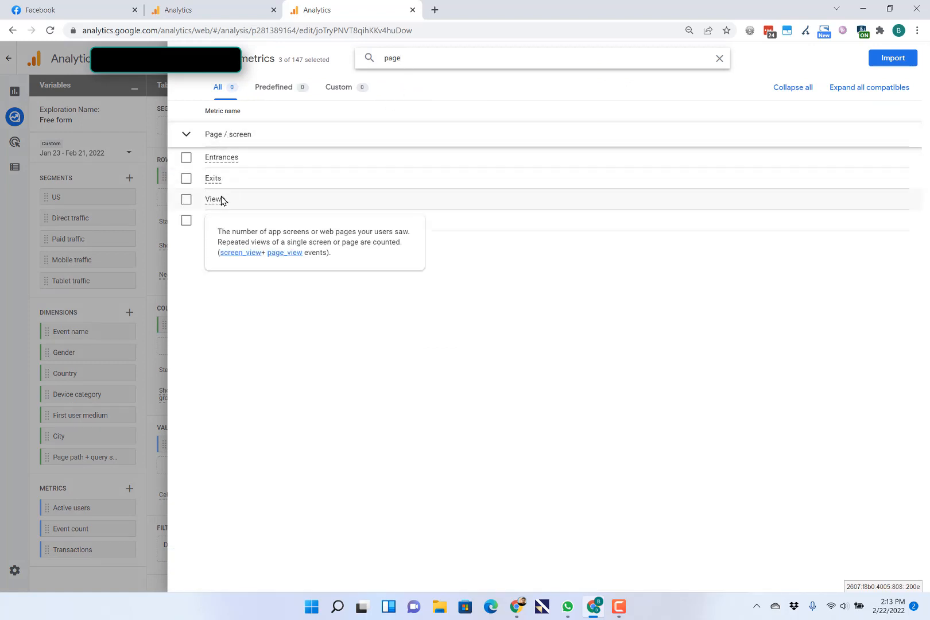
{"action": "left_click", "coordinate": [186, 199]}
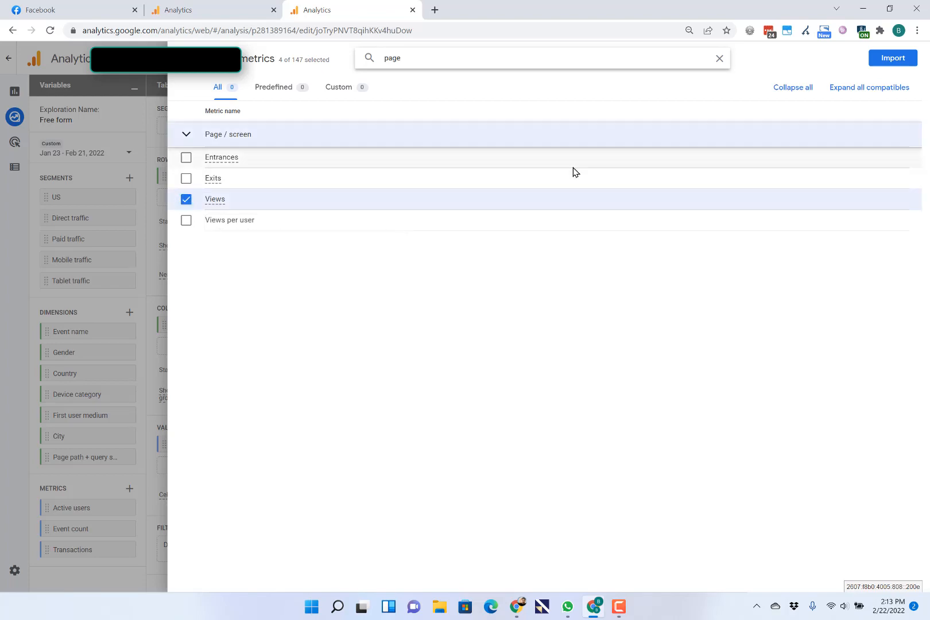
{"action": "left_click", "coordinate": [891, 58]}
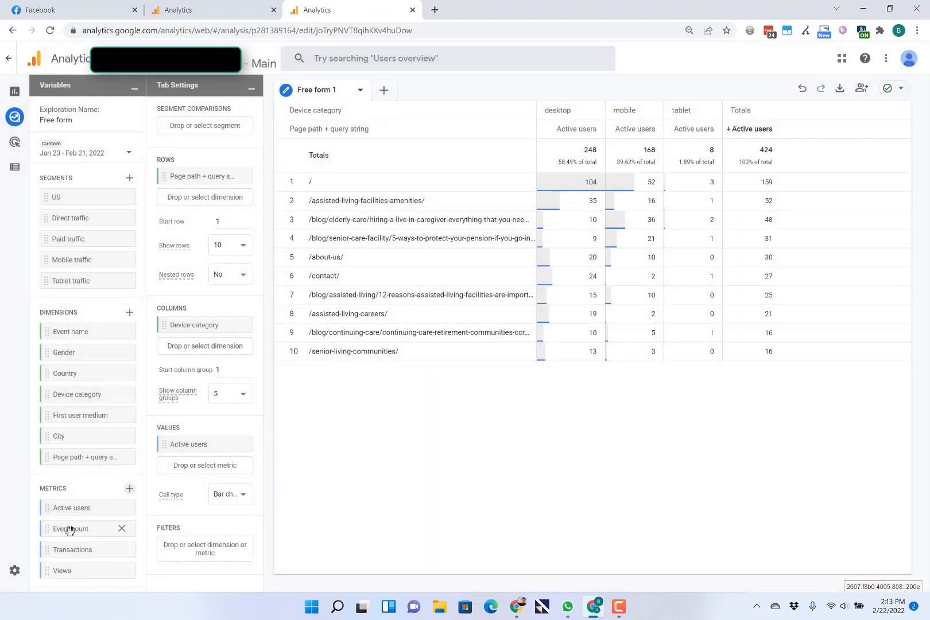
Replace Active users with Views as the table's value and remove Device category from the columns.
{"action": "left_click_drag", "start_coordinate": [54, 571], "coordinate": [178, 472]}
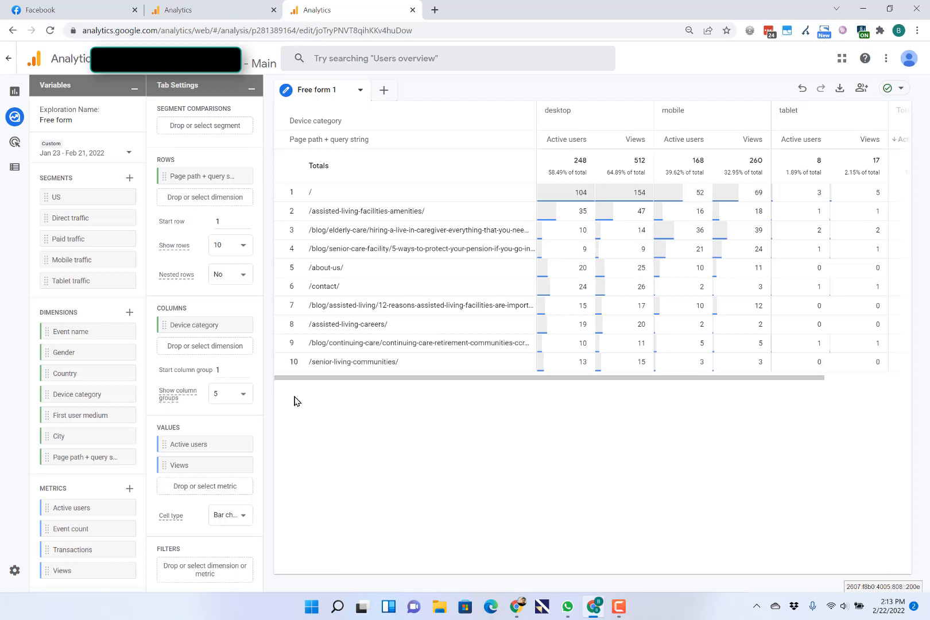
{"action": "mouse_move", "coordinate": [219, 446]}
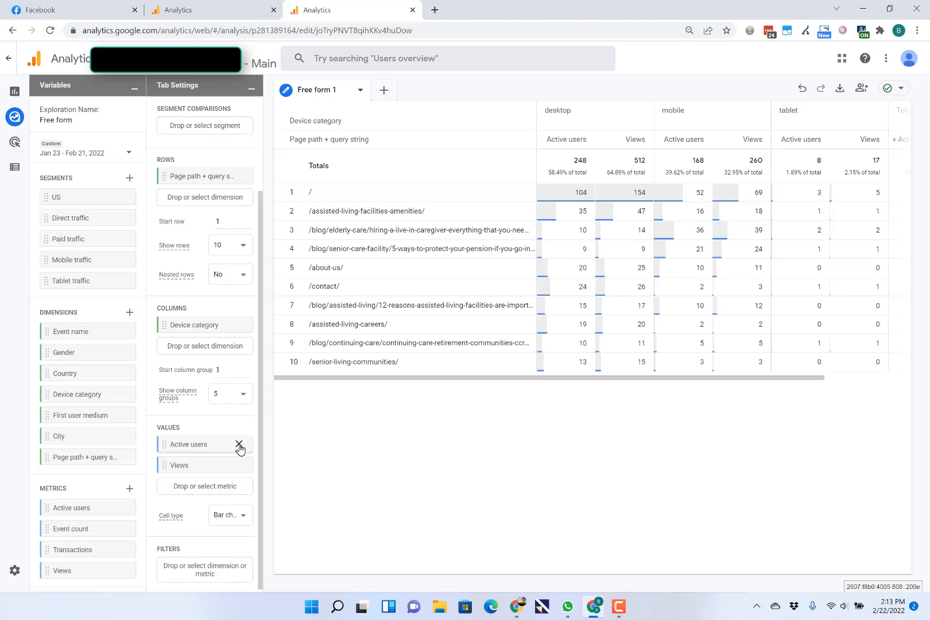
{"action": "left_click", "coordinate": [239, 445]}
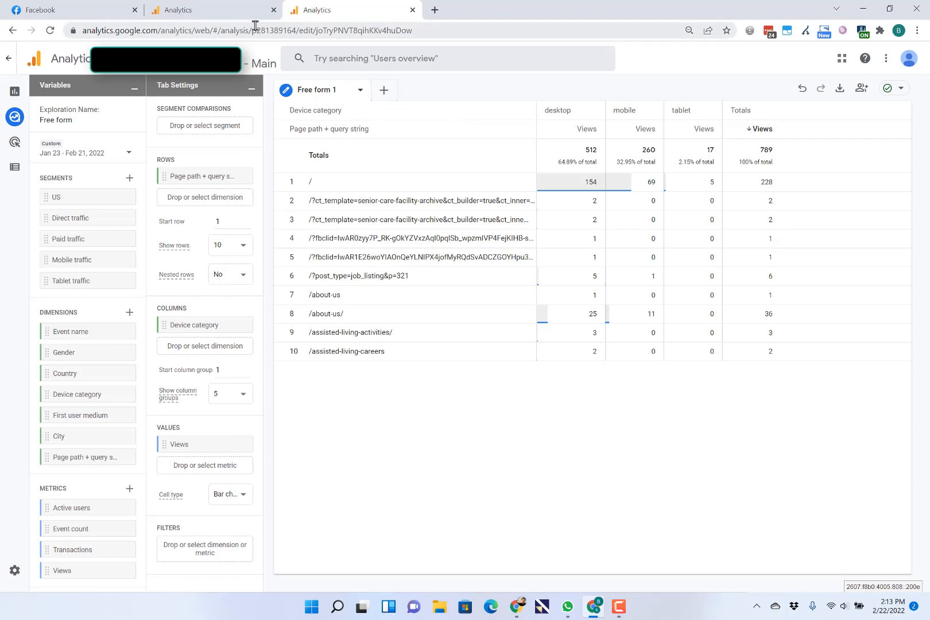
{"action": "left_click", "coordinate": [243, 11]}
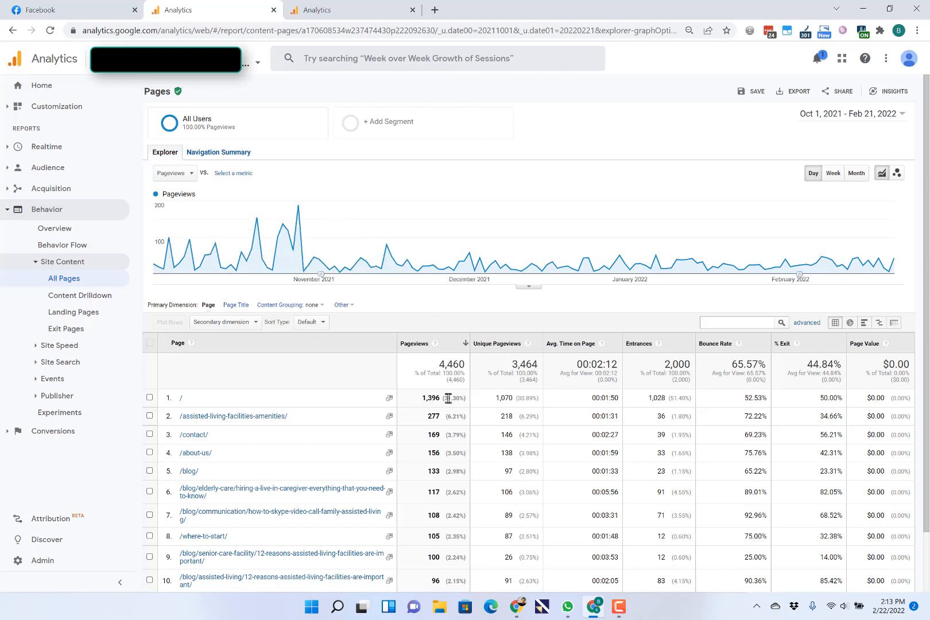
{"action": "left_click", "coordinate": [319, 9]}
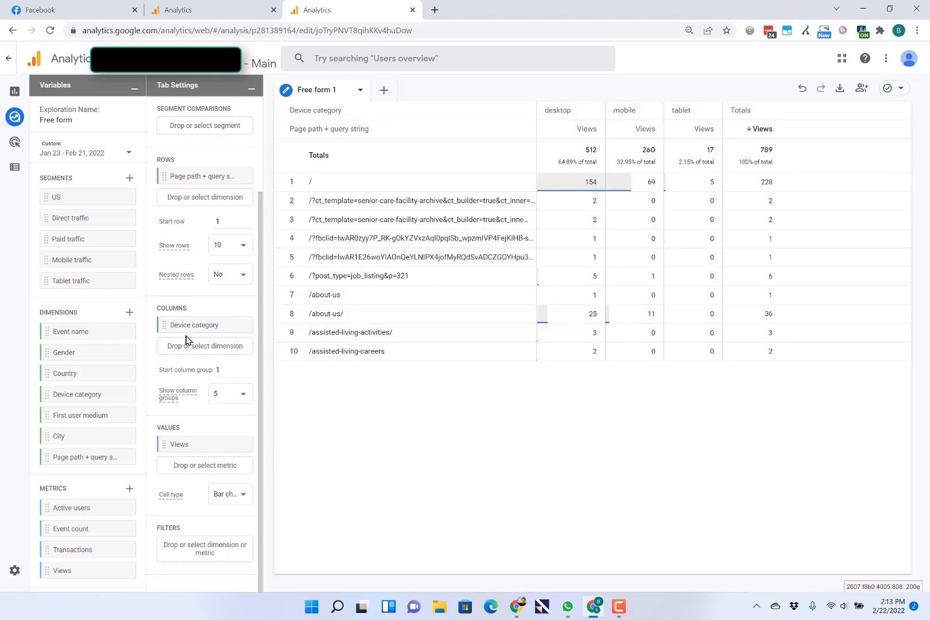
{"action": "left_click", "coordinate": [239, 326]}
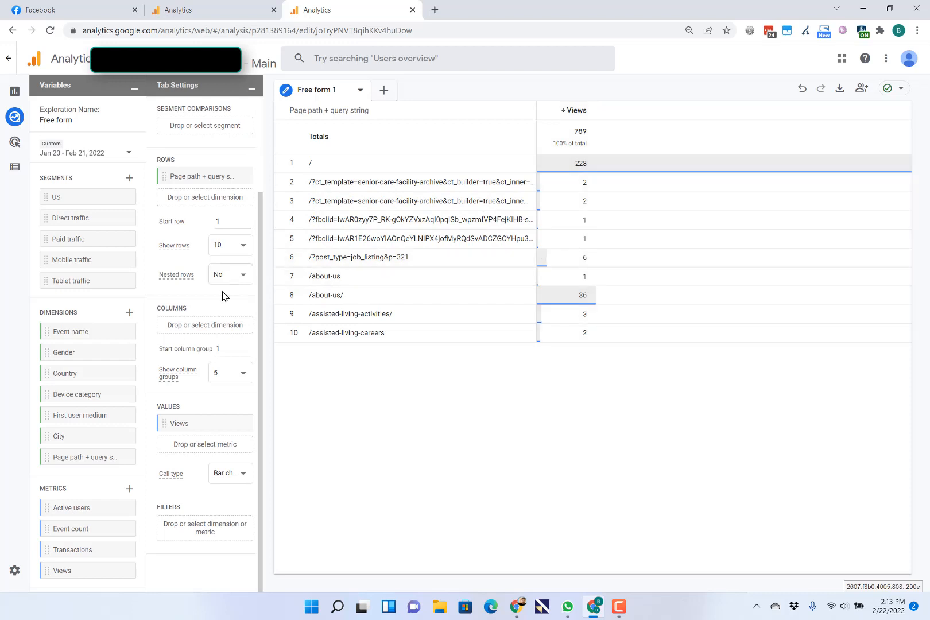
Change the exploration's visualization to a line chart and look through the page paths in its legend.
{"action": "scroll", "coordinate": [224, 295], "scroll_direction": "up", "scroll_amount": 3}
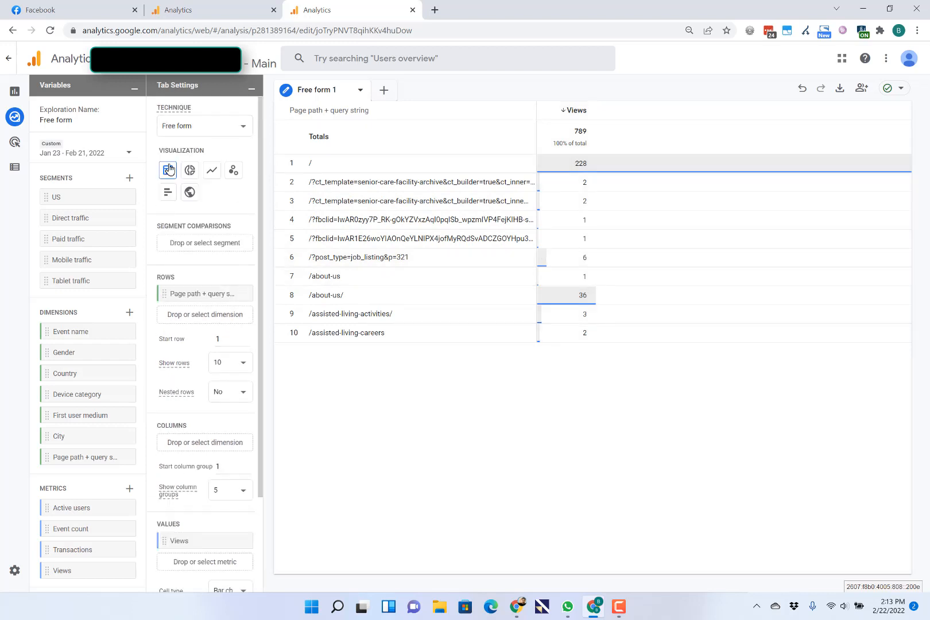
{"action": "left_click", "coordinate": [211, 174]}
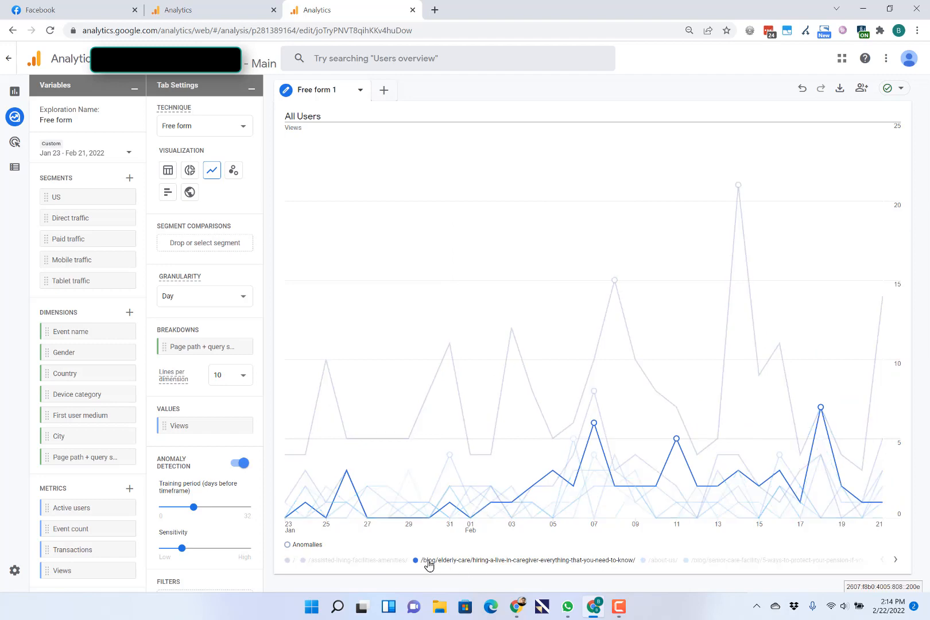
{"action": "left_click", "coordinate": [896, 562]}
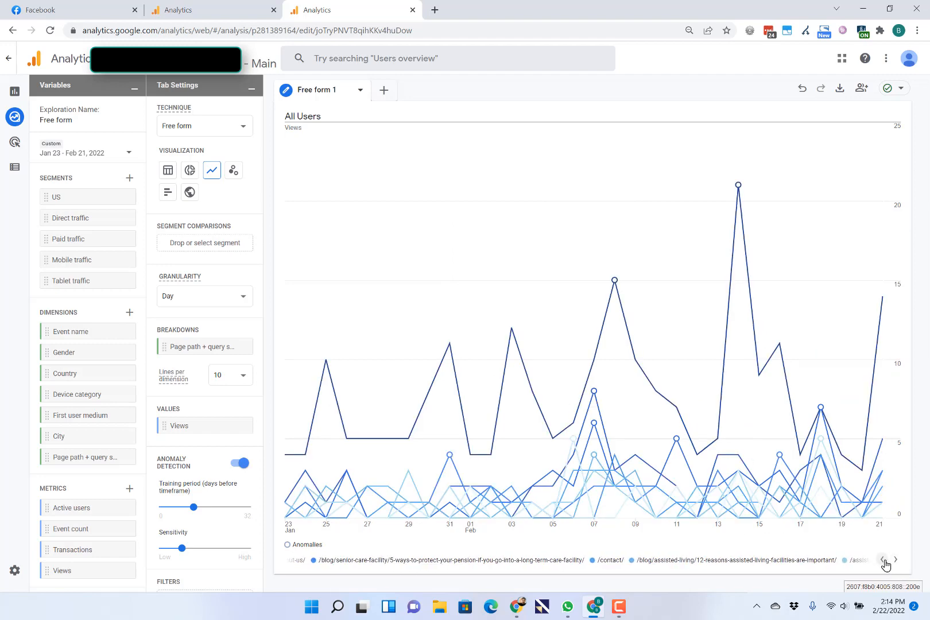
{"action": "left_click", "coordinate": [883, 560]}
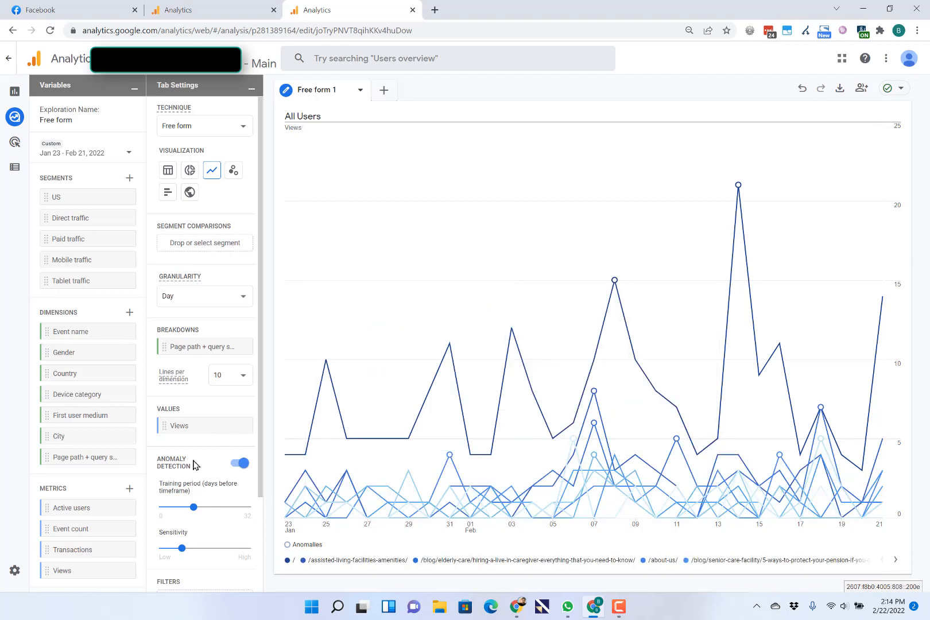
Remove the Page path + query string breakdown from the line chart.
{"action": "mouse_move", "coordinate": [193, 464]}
{"action": "mouse_move", "coordinate": [194, 346]}
{"action": "left_click", "coordinate": [239, 347]}
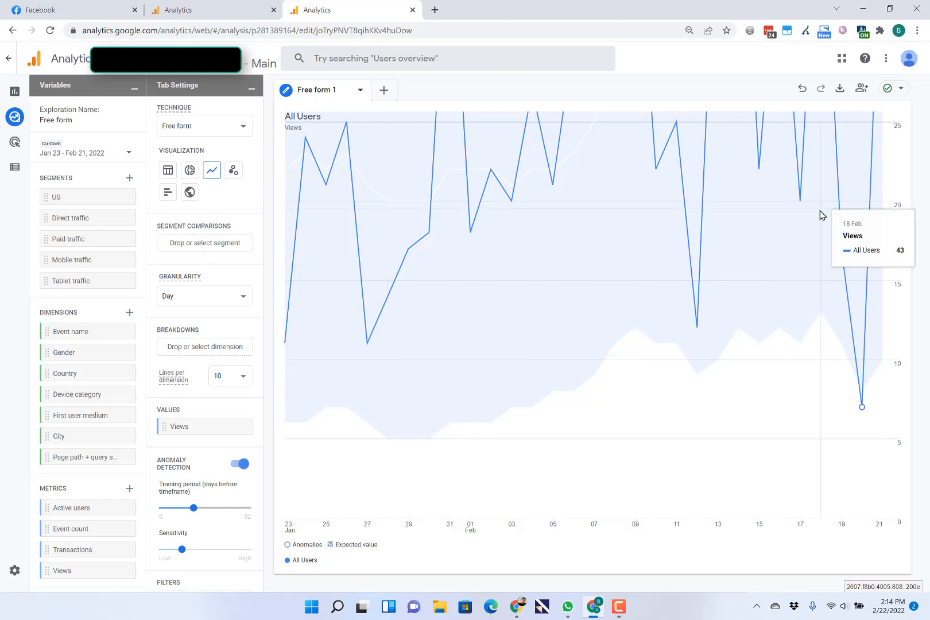
Switch the line chart's granularity to Week and back to Day.
{"action": "left_click", "coordinate": [241, 297]}
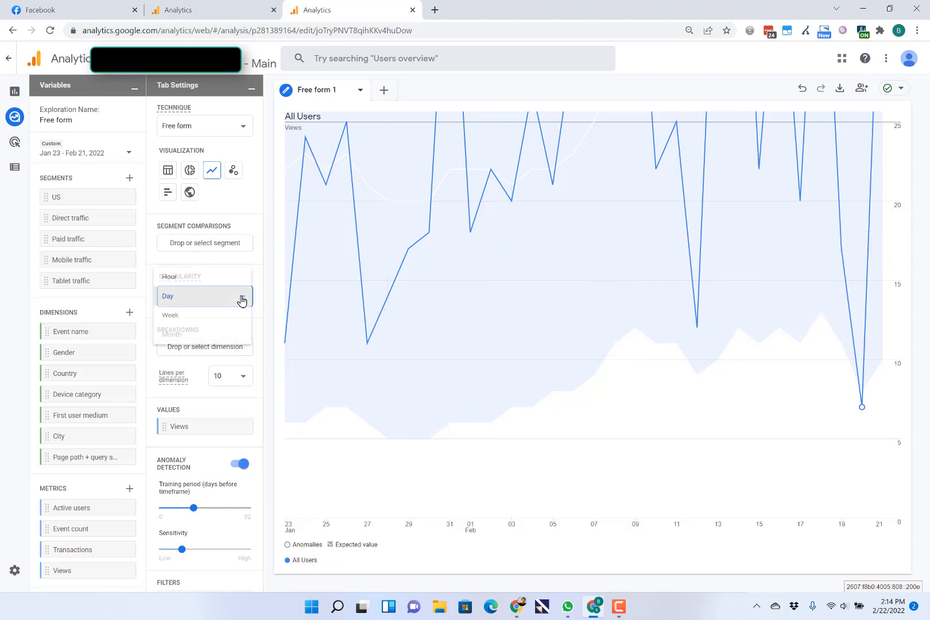
{"action": "left_click", "coordinate": [221, 322]}
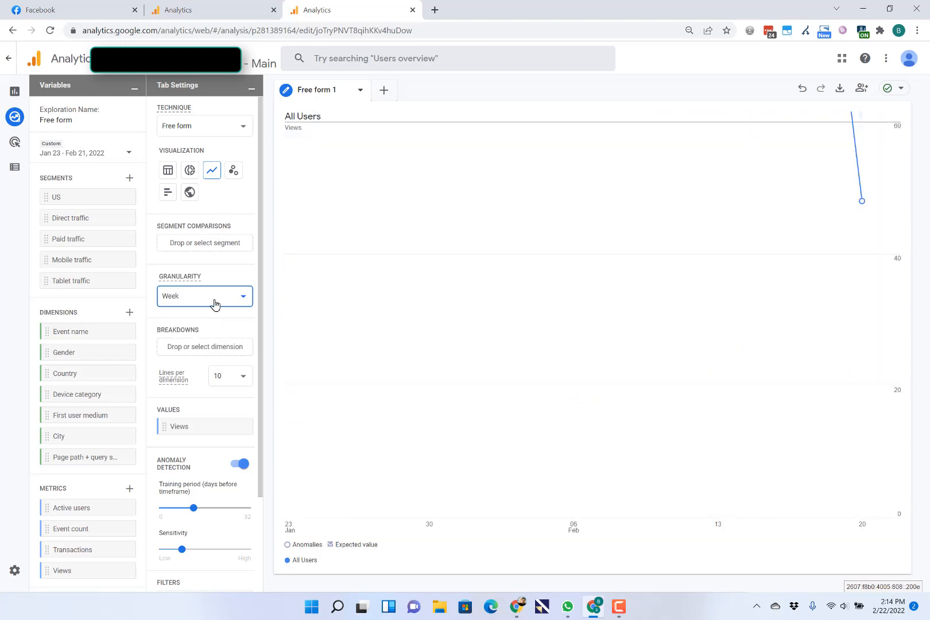
{"action": "left_click", "coordinate": [214, 303]}
{"action": "left_click", "coordinate": [212, 281]}
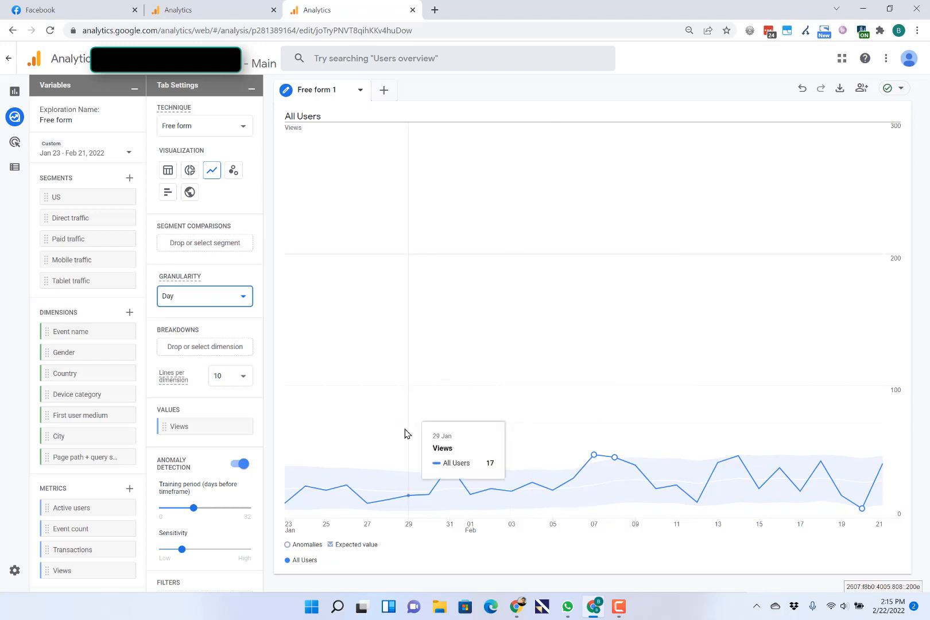
Turn off anomaly detection and set the line chart's granularity to Week.
{"action": "left_click", "coordinate": [238, 464]}
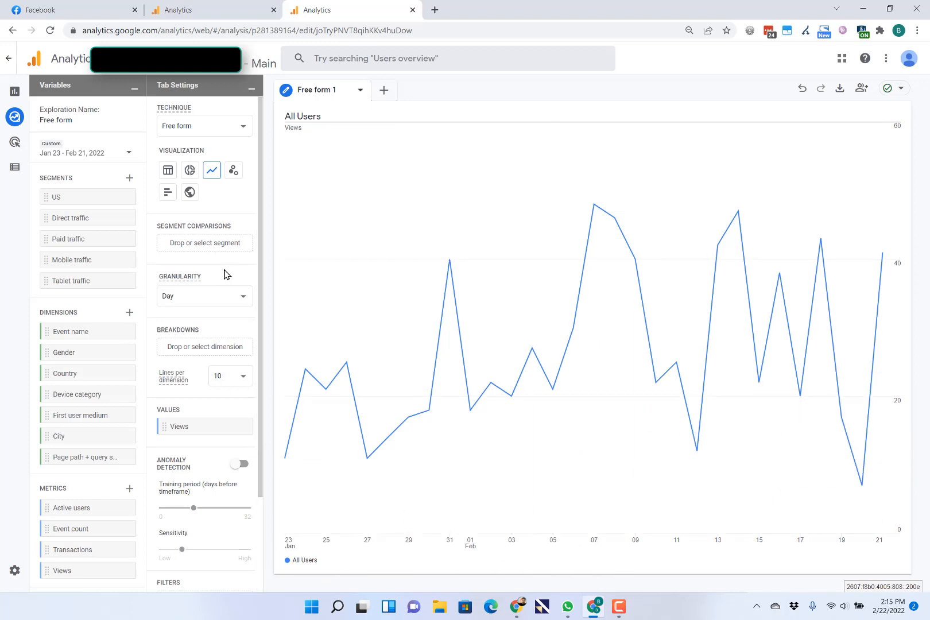
{"action": "left_click", "coordinate": [207, 299]}
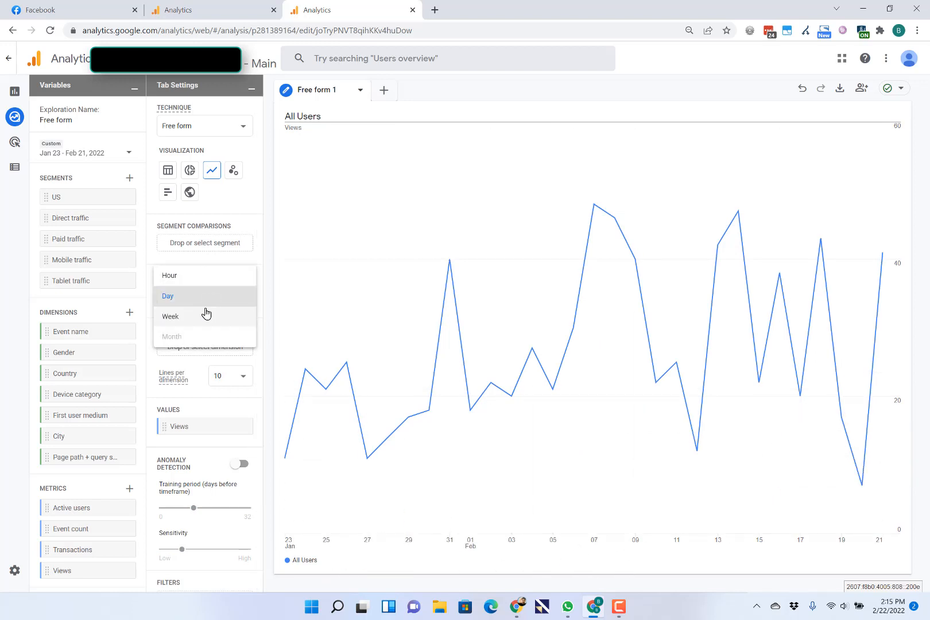
{"action": "left_click", "coordinate": [206, 315]}
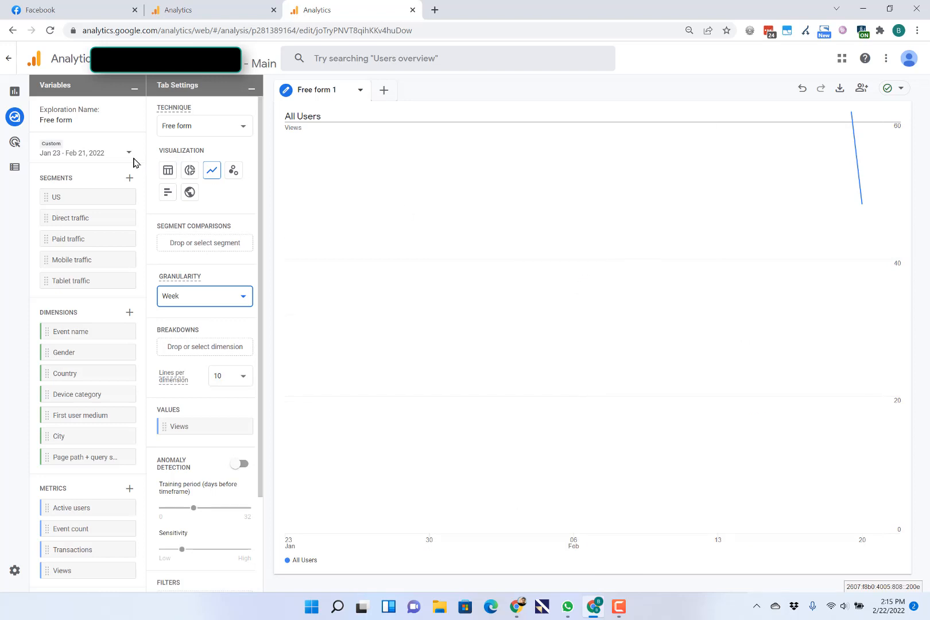
Apply the Last 30 days date range to the exploration.
{"action": "left_click", "coordinate": [109, 155]}
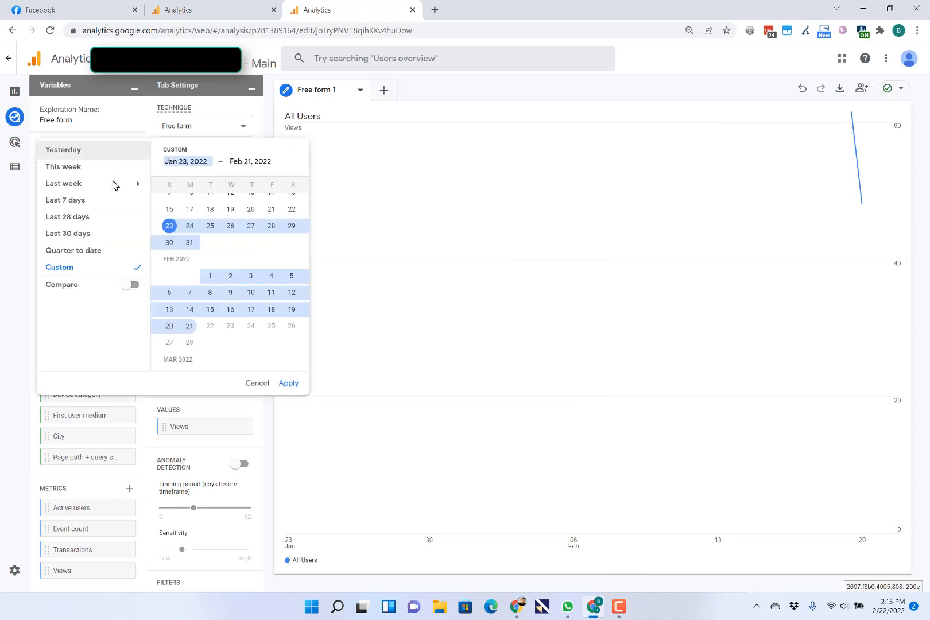
{"action": "left_click", "coordinate": [77, 239]}
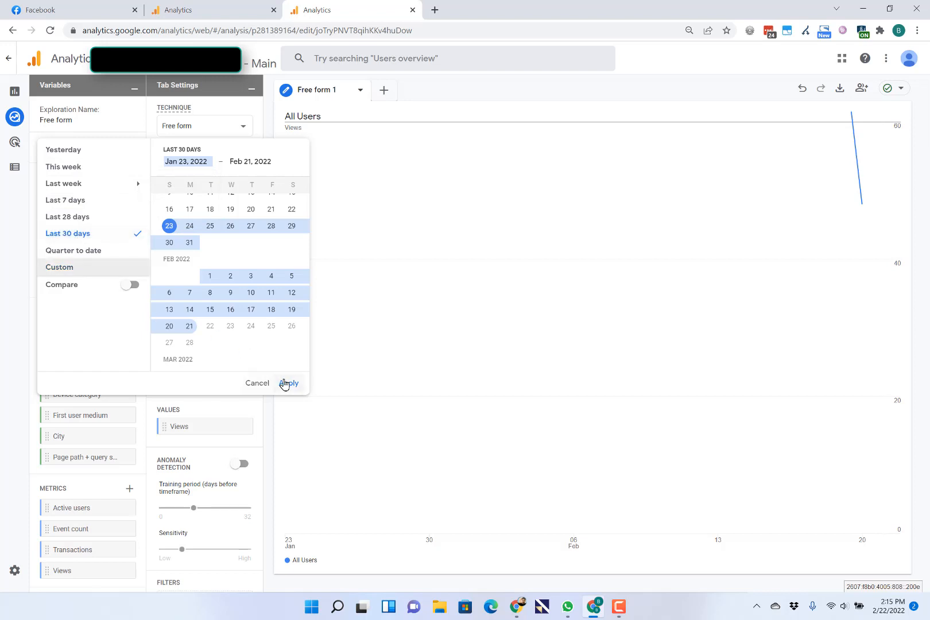
{"action": "left_click", "coordinate": [285, 383]}
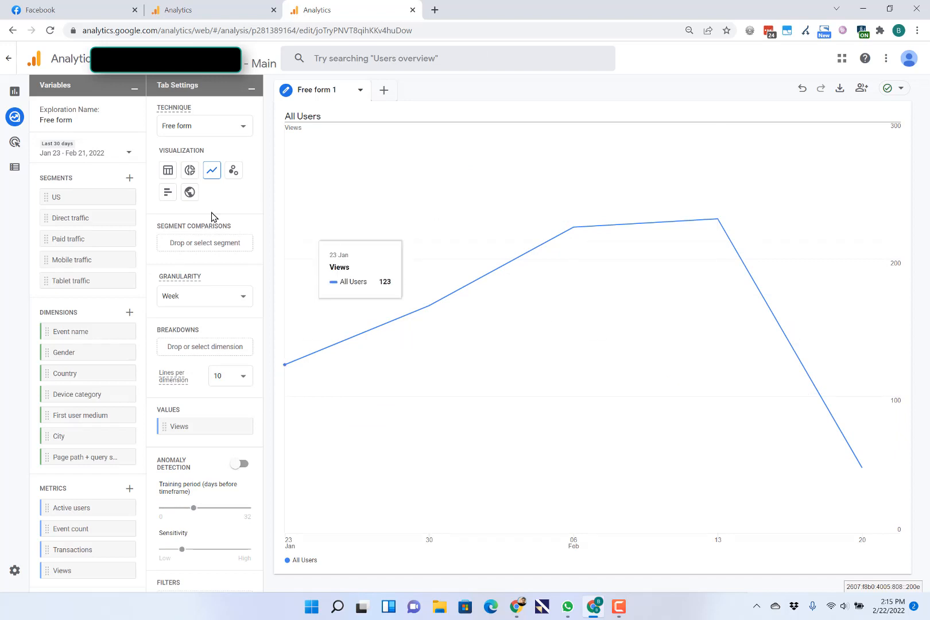
Apply the Quarter to date range to the exploration and check the granularity options it offers.
{"action": "left_click", "coordinate": [114, 155]}
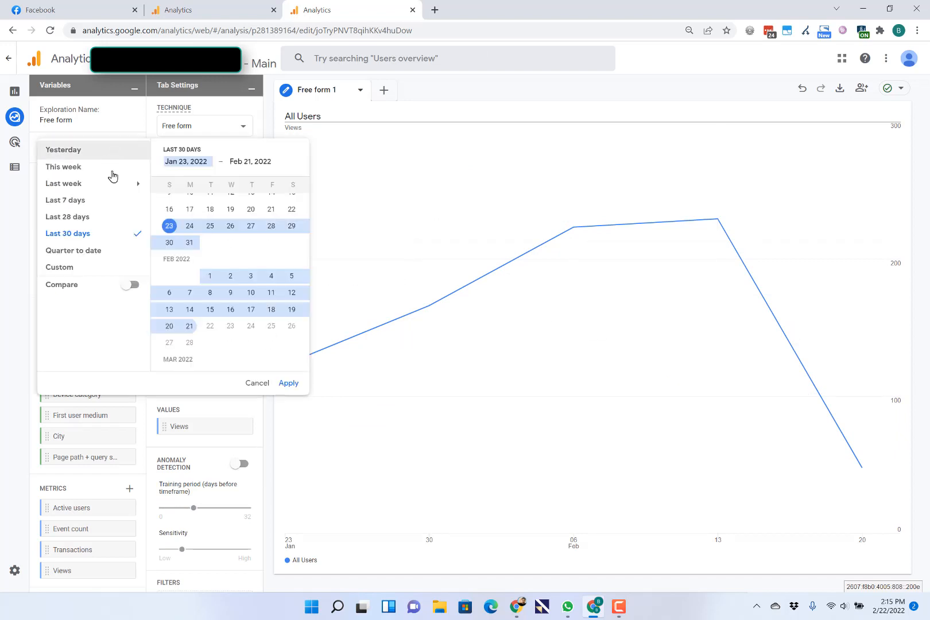
{"action": "left_click", "coordinate": [101, 251]}
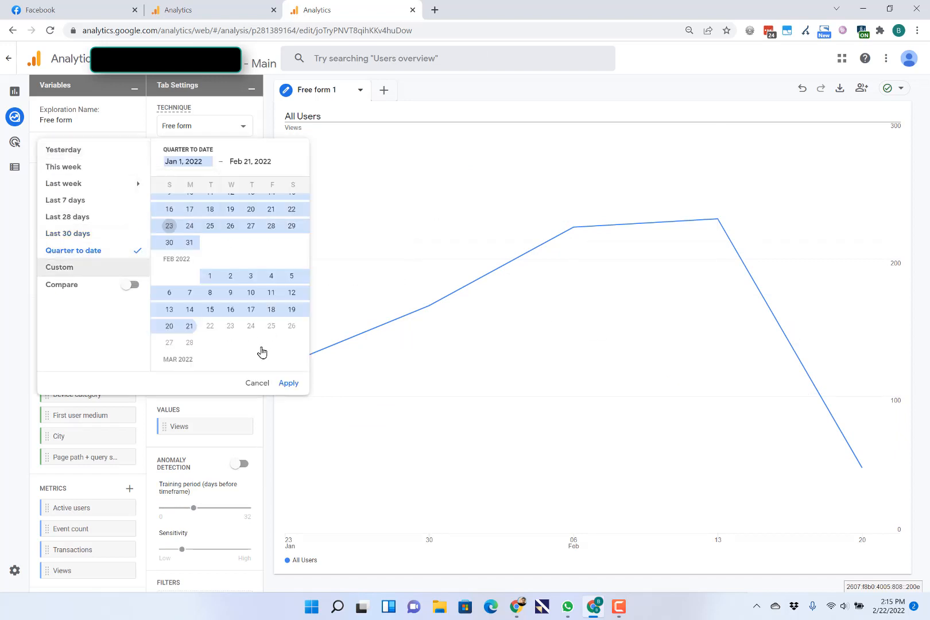
{"action": "left_click", "coordinate": [288, 383]}
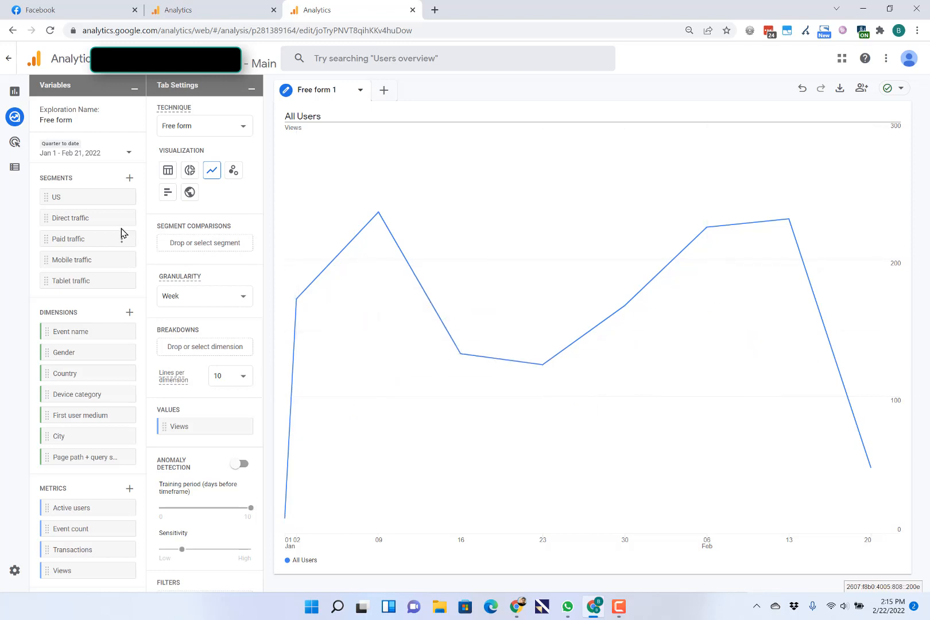
{"action": "left_click", "coordinate": [197, 296]}
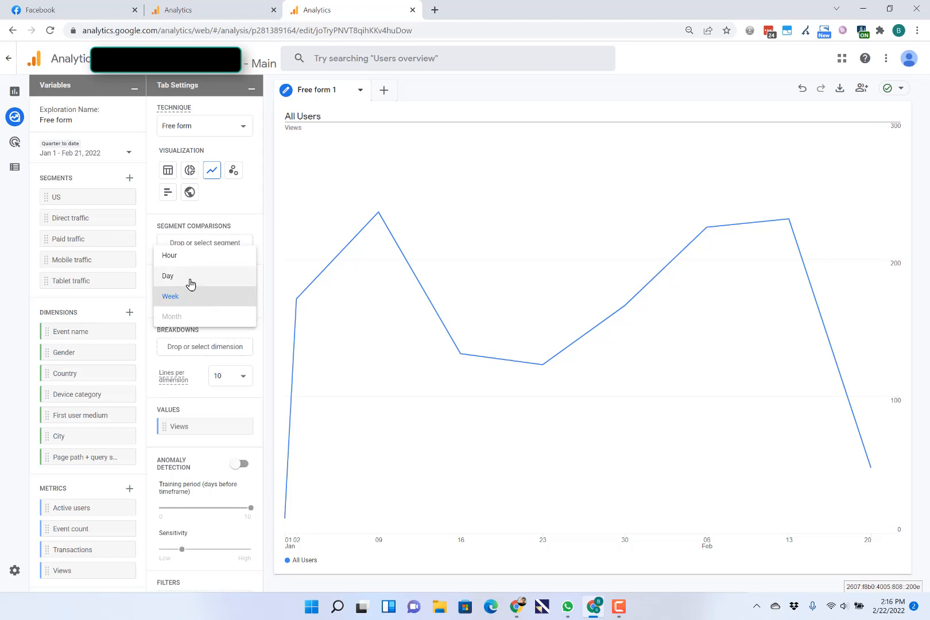
{"action": "left_click", "coordinate": [105, 159]}
Apply a custom date range of Dec 22, 2021 to Feb 21, 2022 to the exploration.
{"action": "left_click", "coordinate": [105, 158]}
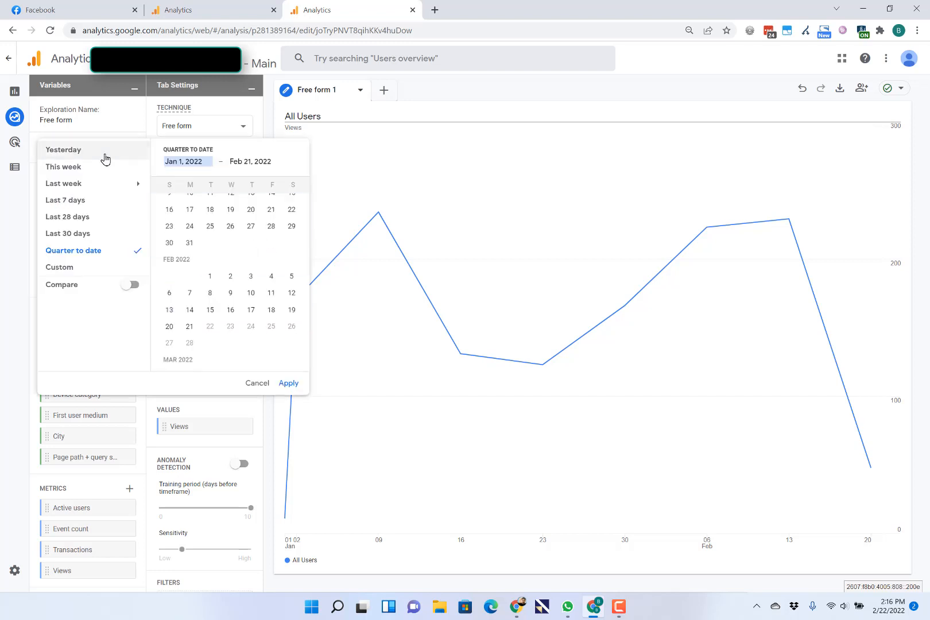
{"action": "scroll", "coordinate": [245, 229], "scroll_direction": "up", "scroll_amount": 2}
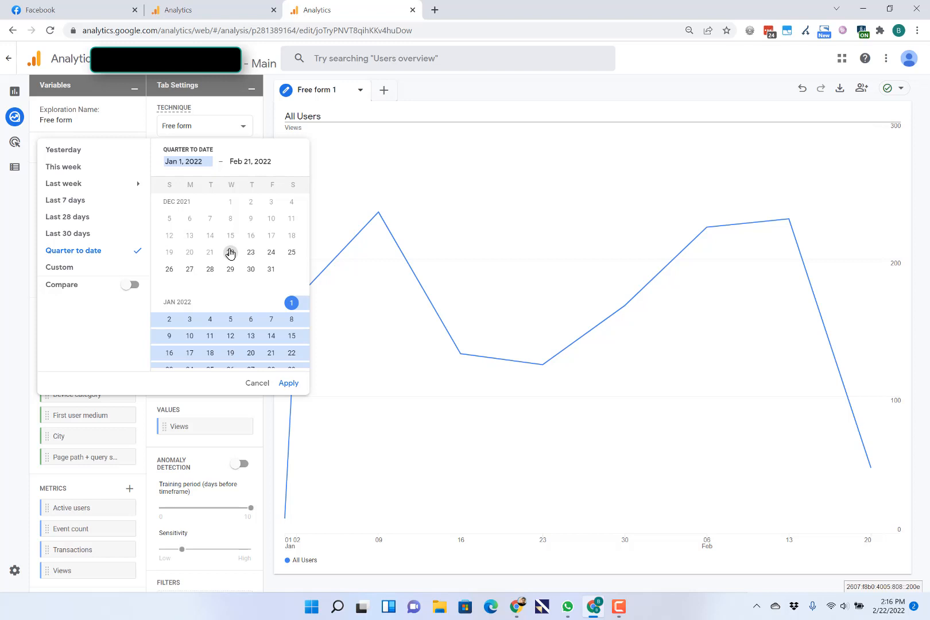
{"action": "left_click", "coordinate": [231, 253]}
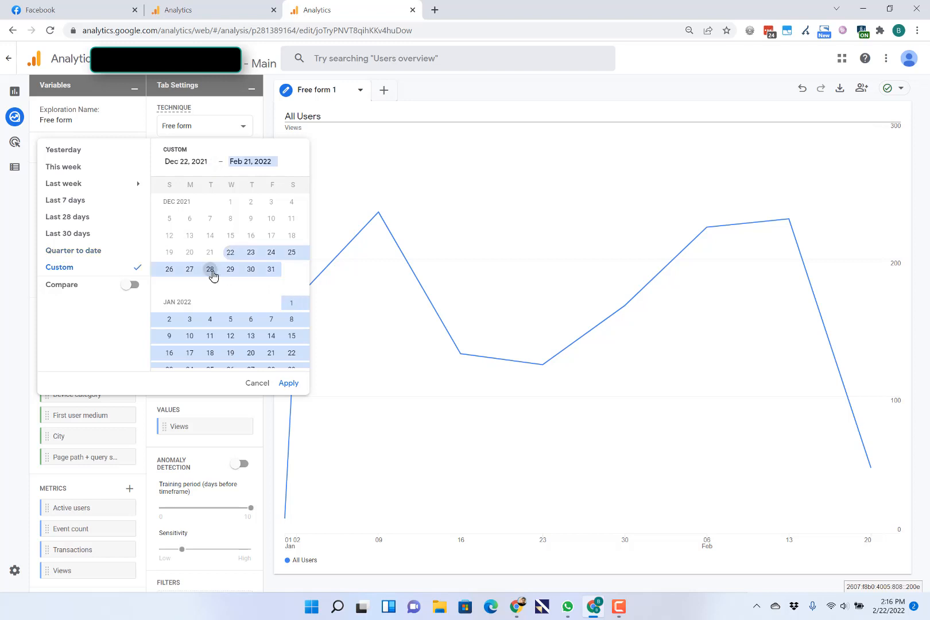
{"action": "left_click", "coordinate": [288, 383]}
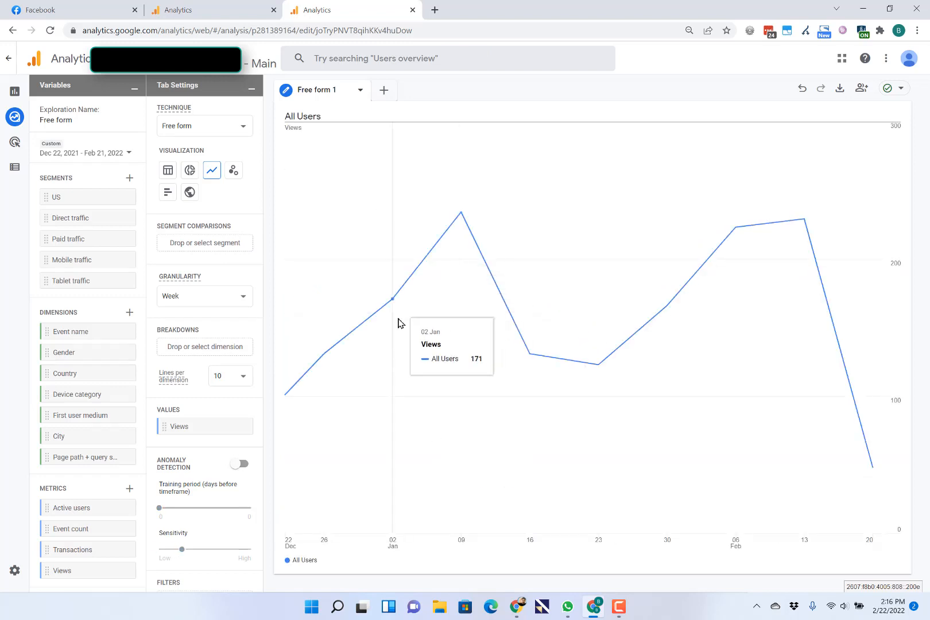
Check the granularity choices for the custom date range and the options of the Free form 1 tab.
{"action": "left_click", "coordinate": [229, 306]}
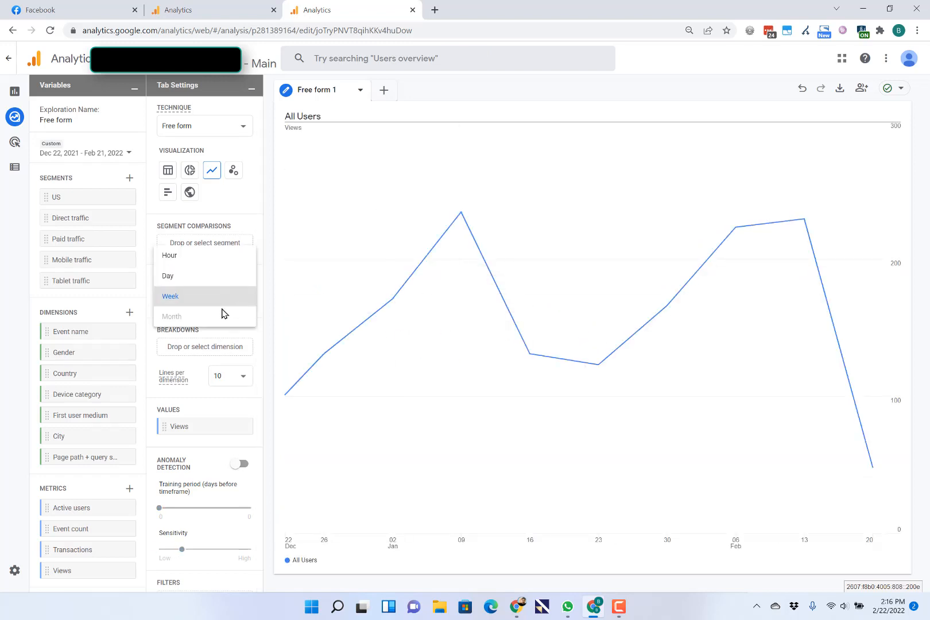
{"action": "left_click", "coordinate": [480, 371]}
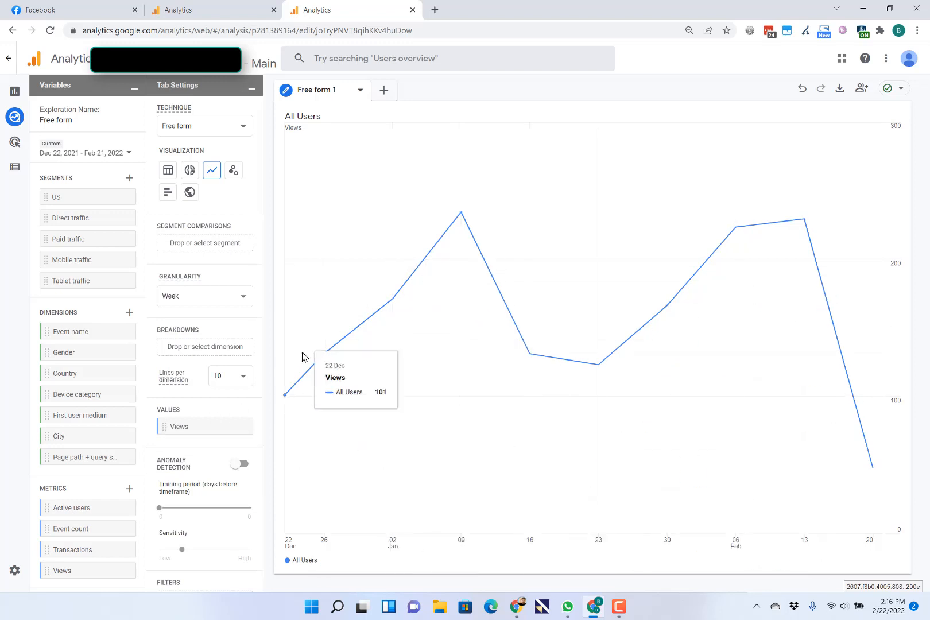
{"action": "left_click", "coordinate": [168, 297]}
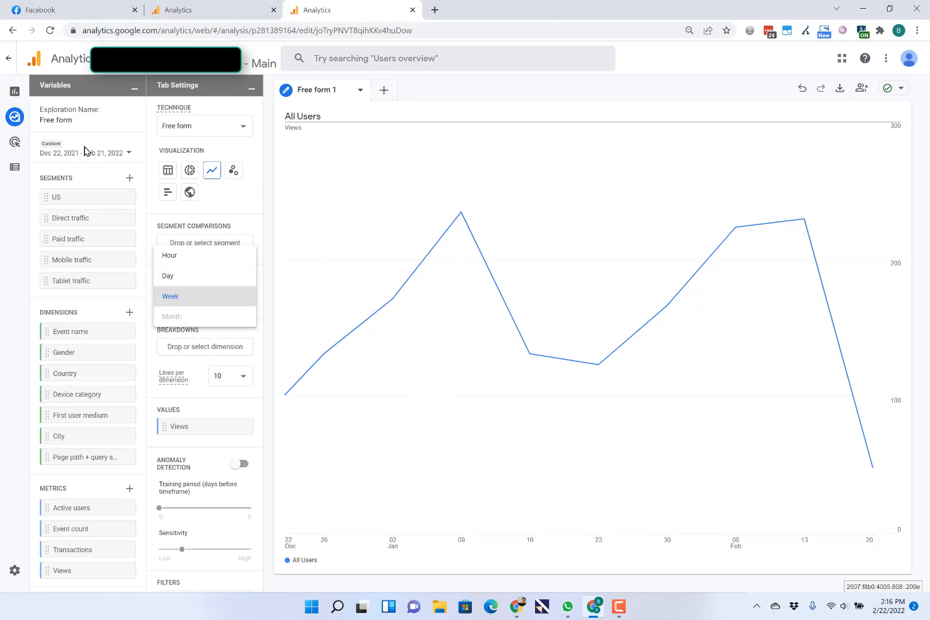
{"action": "left_click", "coordinate": [354, 269]}
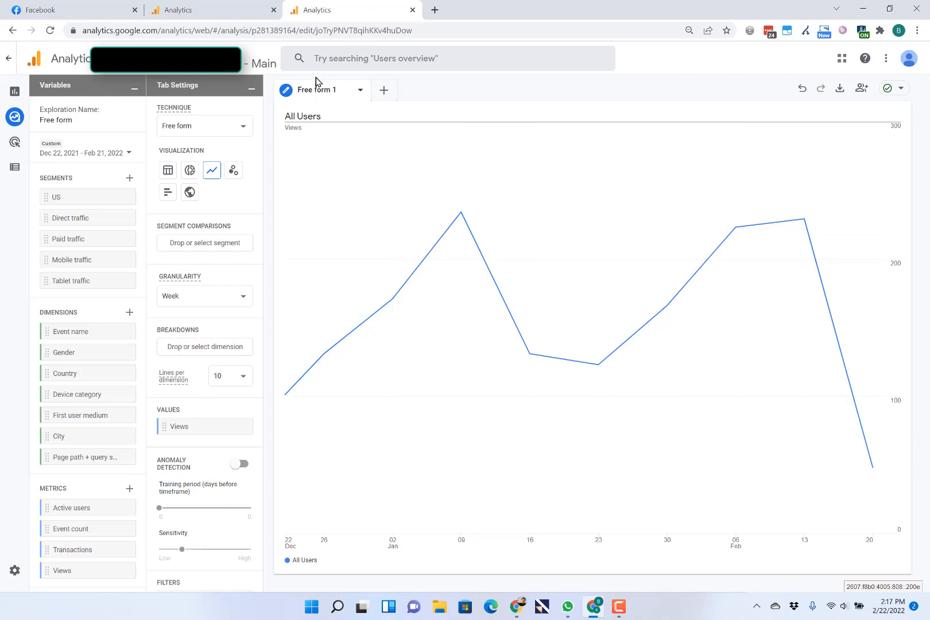
{"action": "left_click", "coordinate": [360, 91]}
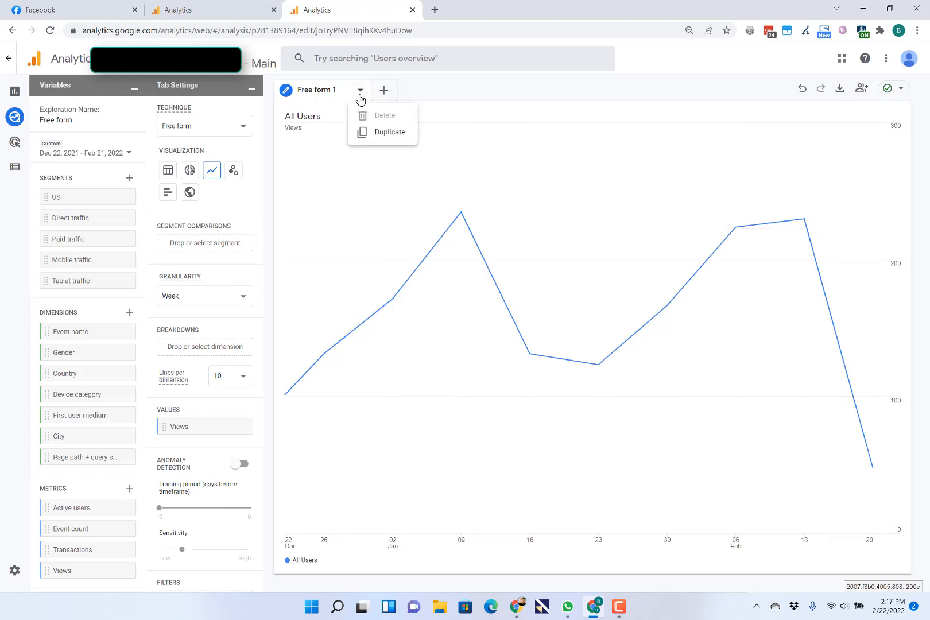
{"action": "left_click", "coordinate": [521, 147]}
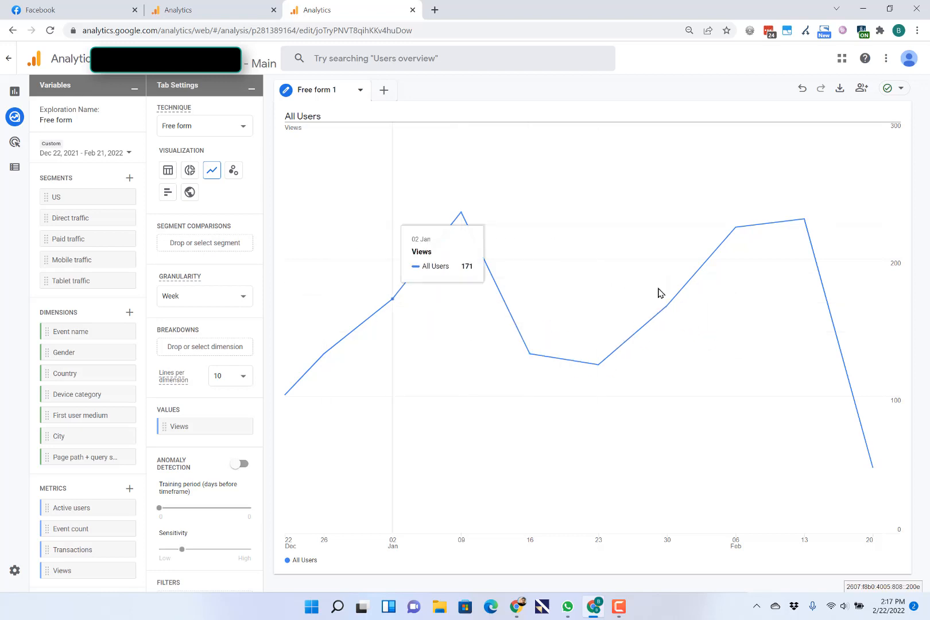
Set the granularity of the Views line chart to Day.
{"action": "left_click_drag", "start_coordinate": [661, 295], "coordinate": [393, 276]}
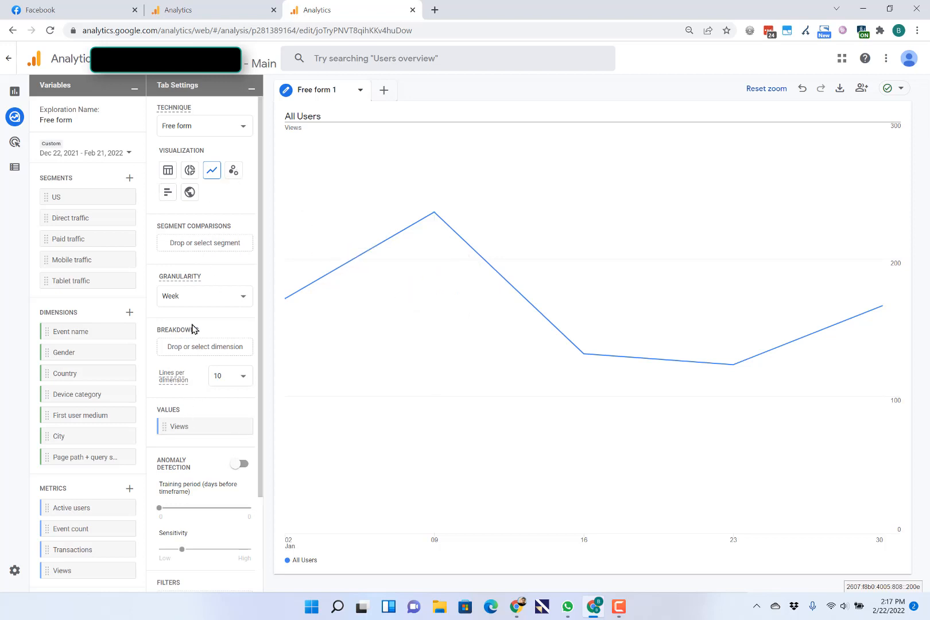
{"action": "left_click", "coordinate": [193, 303]}
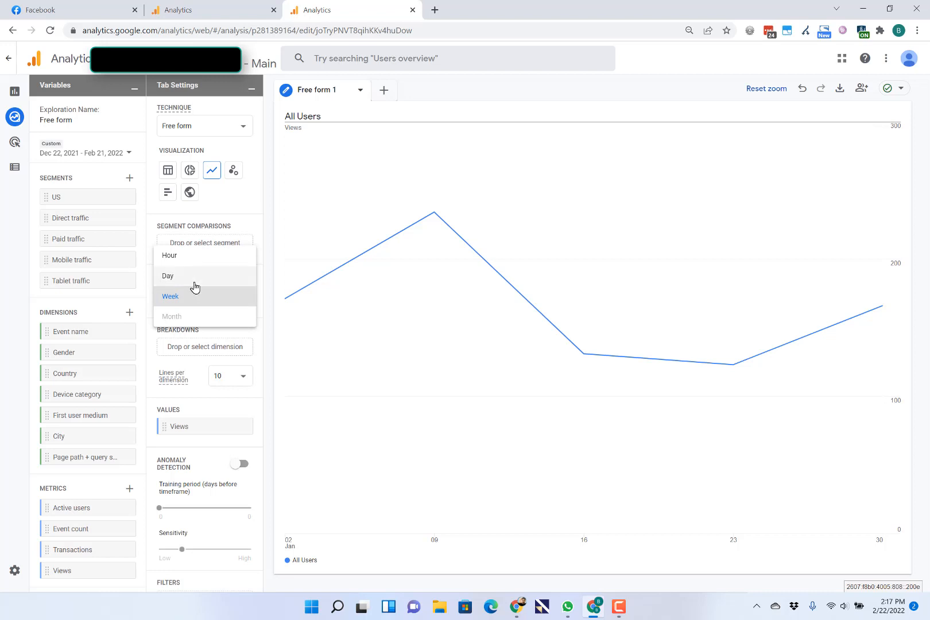
{"action": "left_click", "coordinate": [195, 284]}
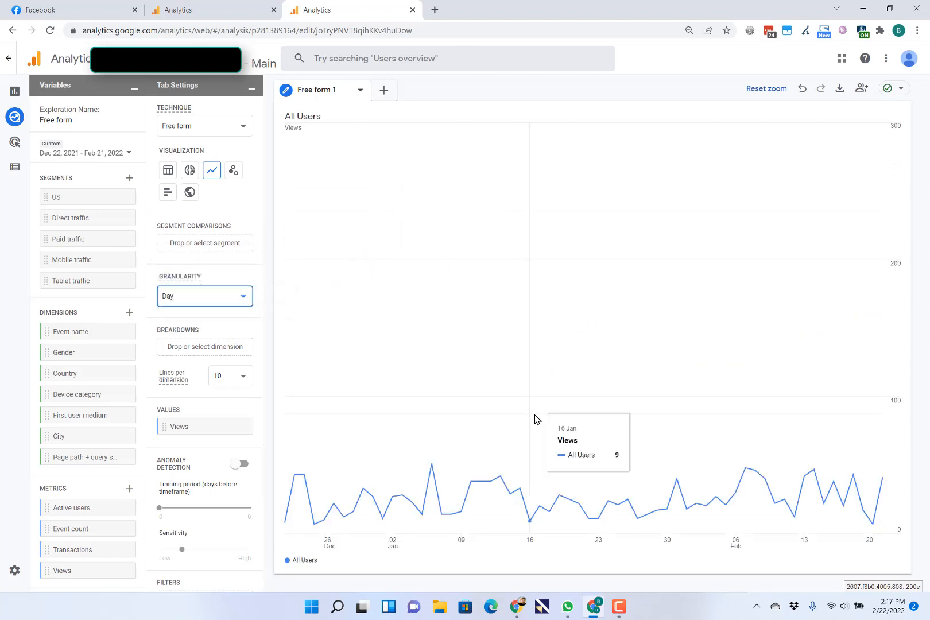
Examine the page table in the other property's All Pages report, and return to the exploration.
{"action": "left_click", "coordinate": [237, 13]}
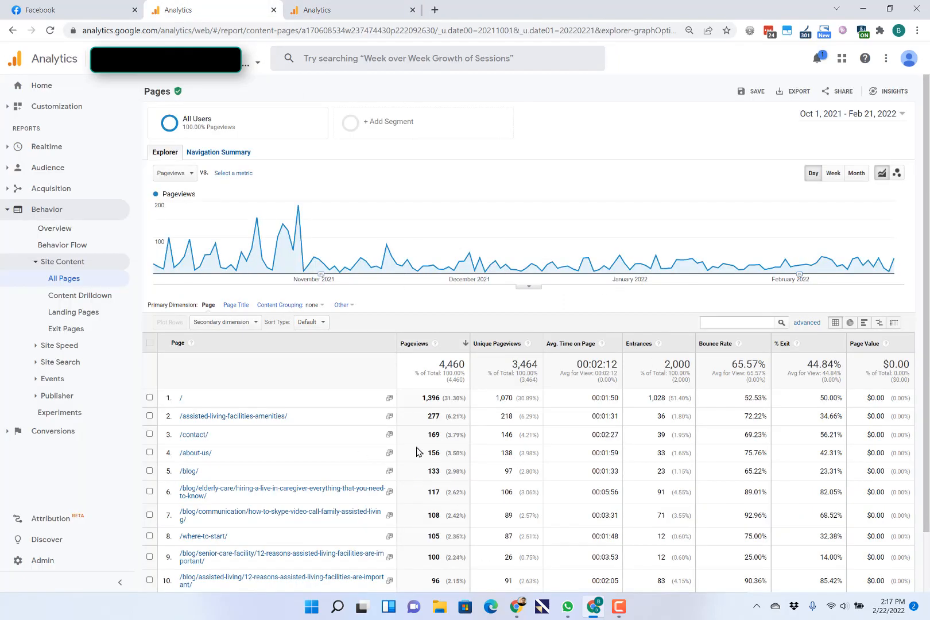
{"action": "left_click", "coordinate": [350, 13]}
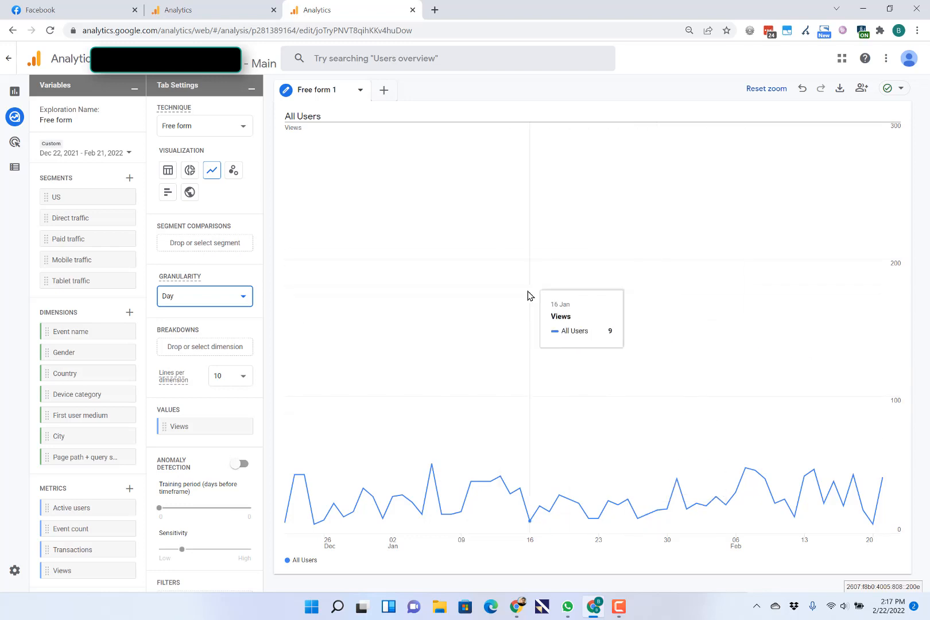
Duplicate the Free form 1 tab and rename the original tab as Page View Graph.
{"action": "left_click", "coordinate": [360, 90]}
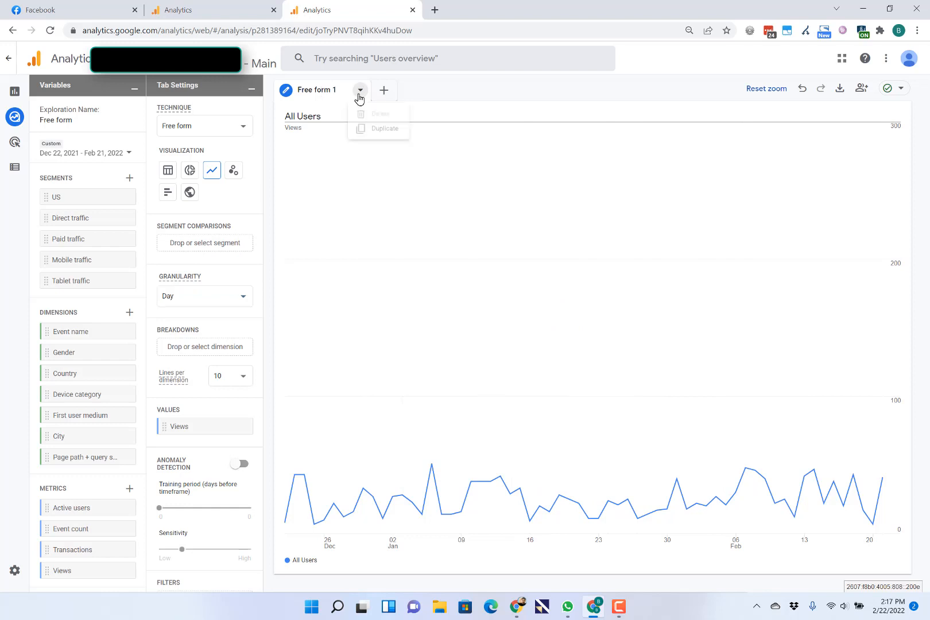
{"action": "left_click", "coordinate": [367, 132]}
{"action": "left_click", "coordinate": [311, 90]}
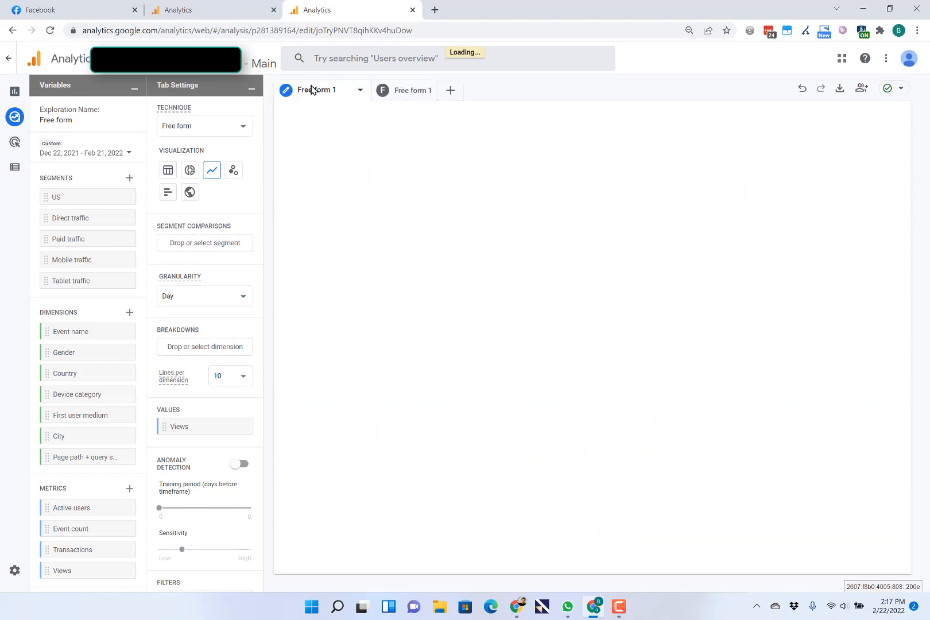
{"action": "double_click", "coordinate": [317, 92]}
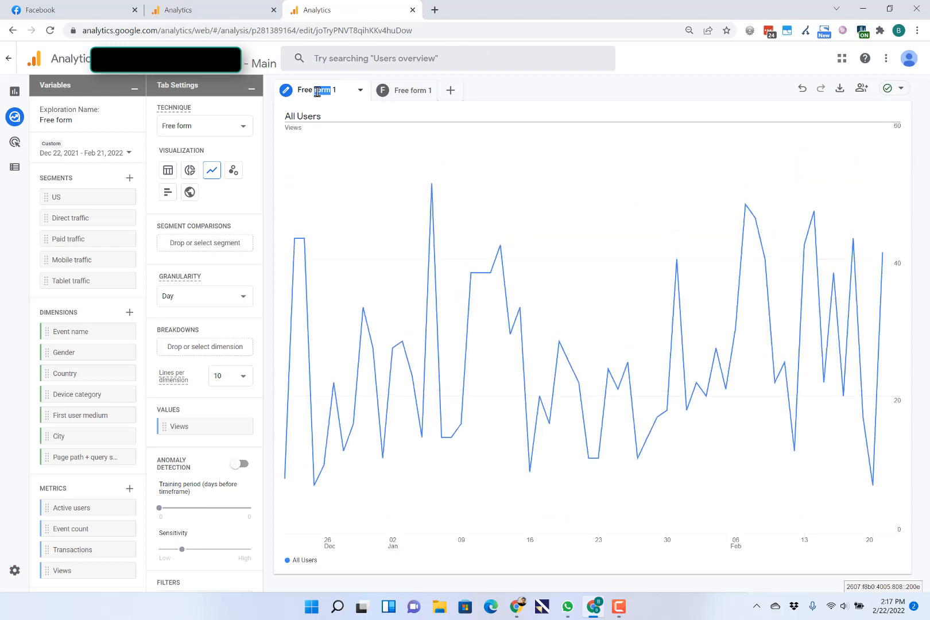
{"action": "triple_click", "coordinate": [317, 92]}
{"action": "type", "text": "Pa"}
{"action": "type", "text": "ge View Graph"}
Rename the duplicated Free form 1 tab as Page View Table.
{"action": "left_click", "coordinate": [410, 93]}
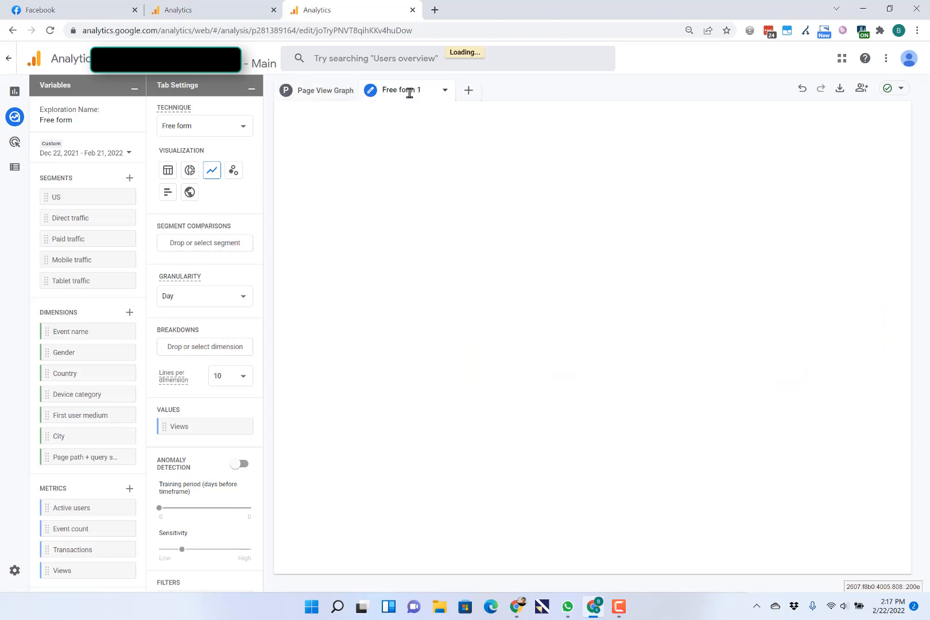
{"action": "double_click", "coordinate": [410, 93]}
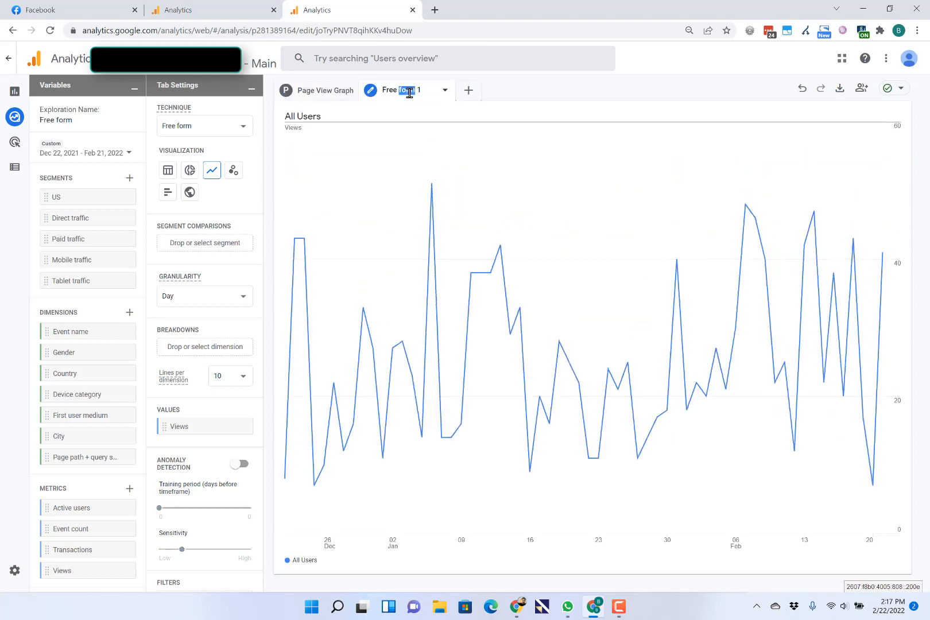
{"action": "triple_click", "coordinate": [396, 93]}
{"action": "type", "text": "Page View Table"}
Change the Page View Table tab's visualization to a table and look over its settings.
{"action": "left_click", "coordinate": [162, 172]}
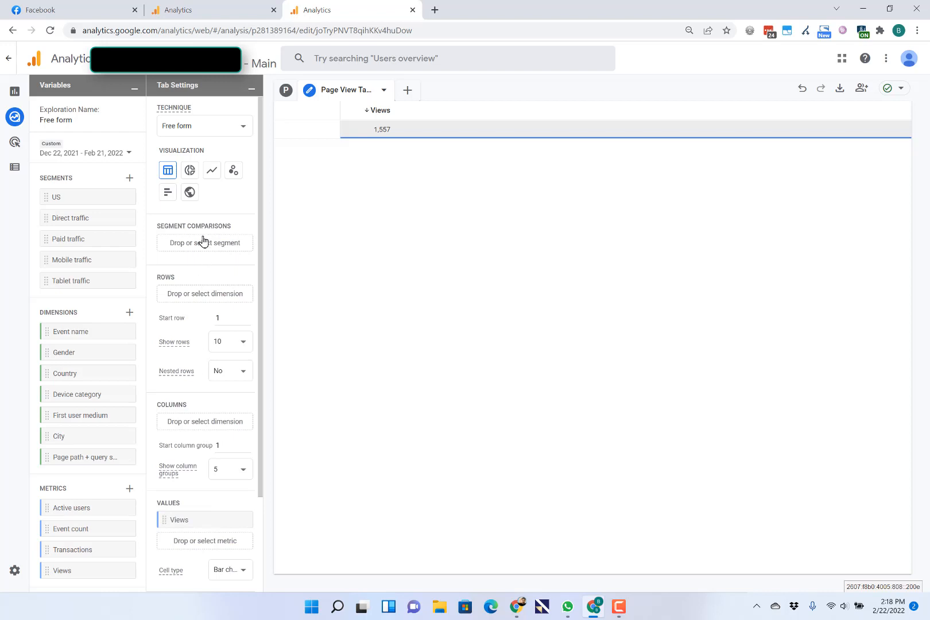
{"action": "scroll", "coordinate": [202, 241], "scroll_direction": "down", "scroll_amount": 2}
{"action": "scroll", "coordinate": [201, 254], "scroll_direction": "up", "scroll_amount": 2}
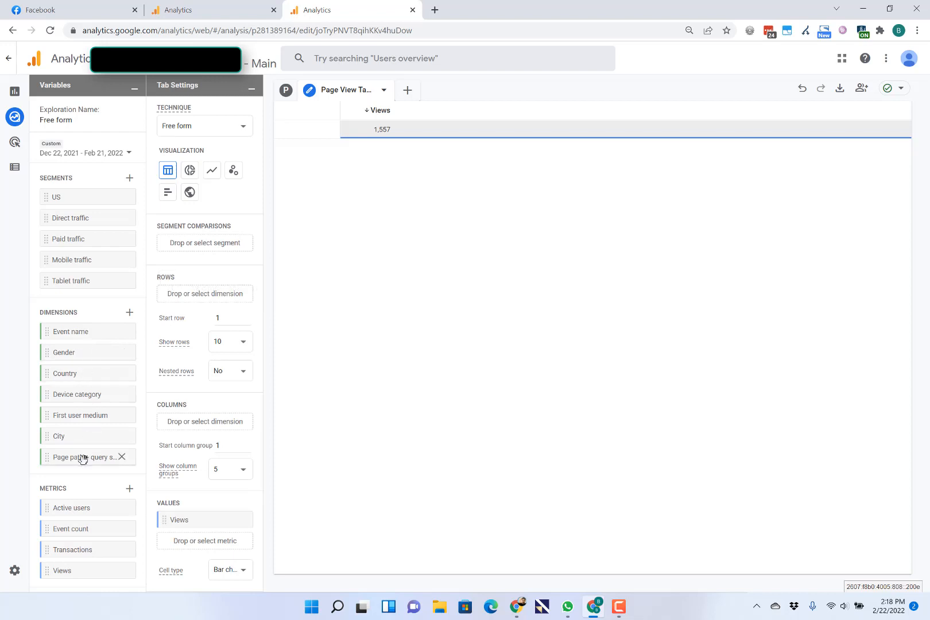
Add the Page path + query string dimension to the rows of the Page View Table tab.
{"action": "left_click_drag", "start_coordinate": [82, 458], "coordinate": [193, 305]}
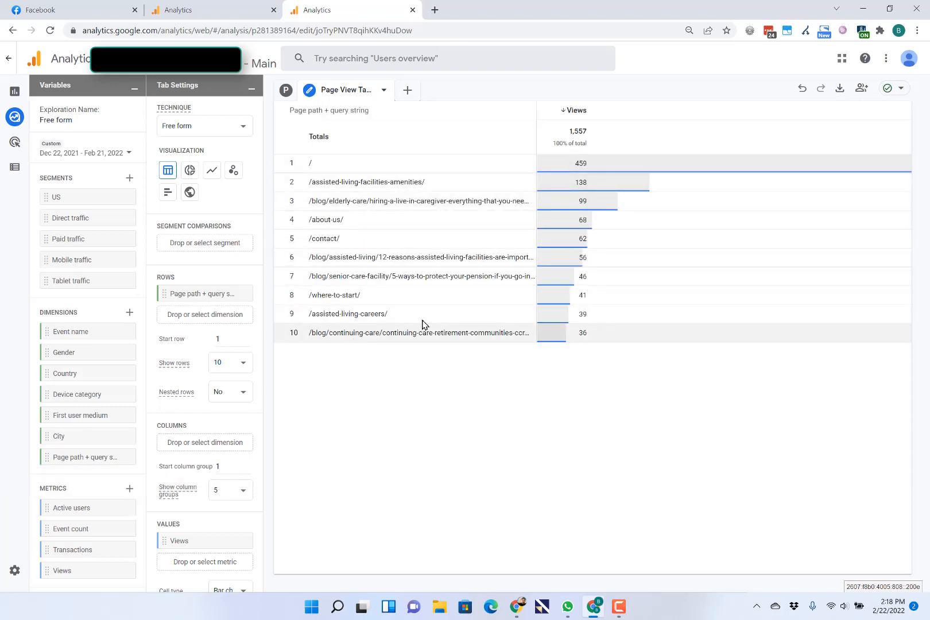
Check the column metrics in the other property's All Pages report, and return to the exploration.
{"action": "key", "text": "alt+Tab"}
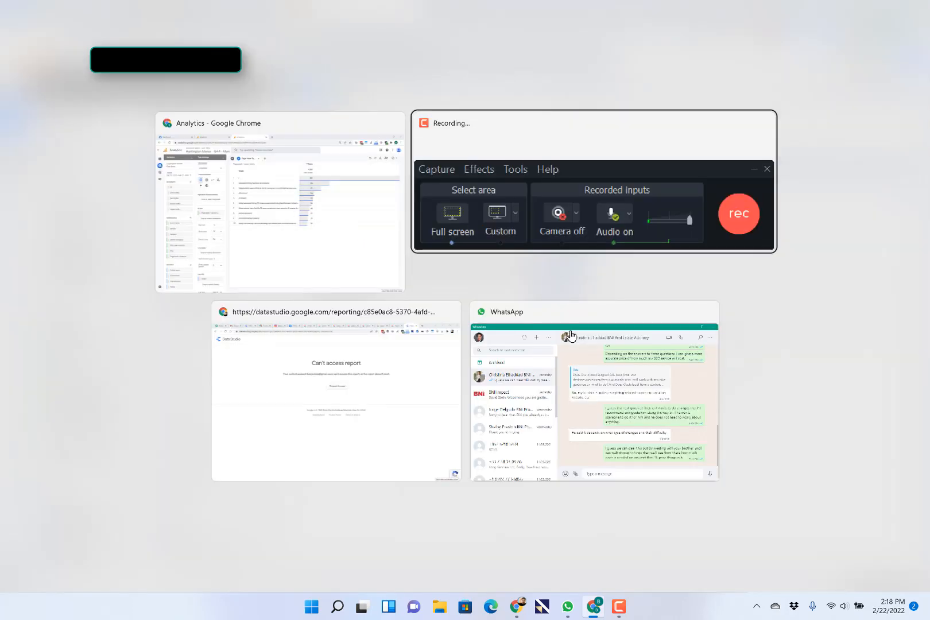
{"action": "key", "text": "alt+Tab"}
{"action": "key", "text": "alt+shift+Tab"}
{"action": "key", "text": "alt+shift+Tab"}
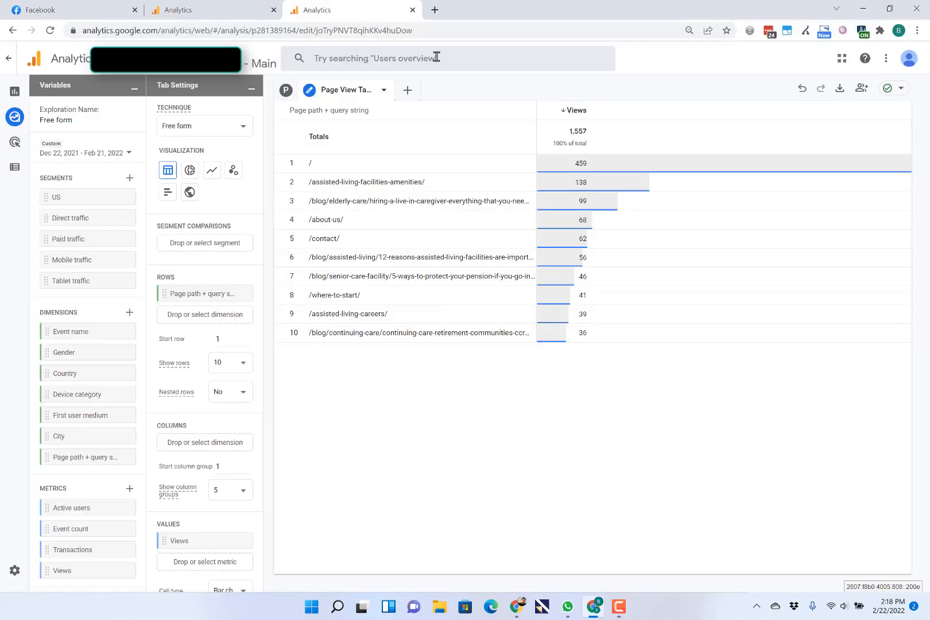
{"action": "left_click", "coordinate": [236, 11]}
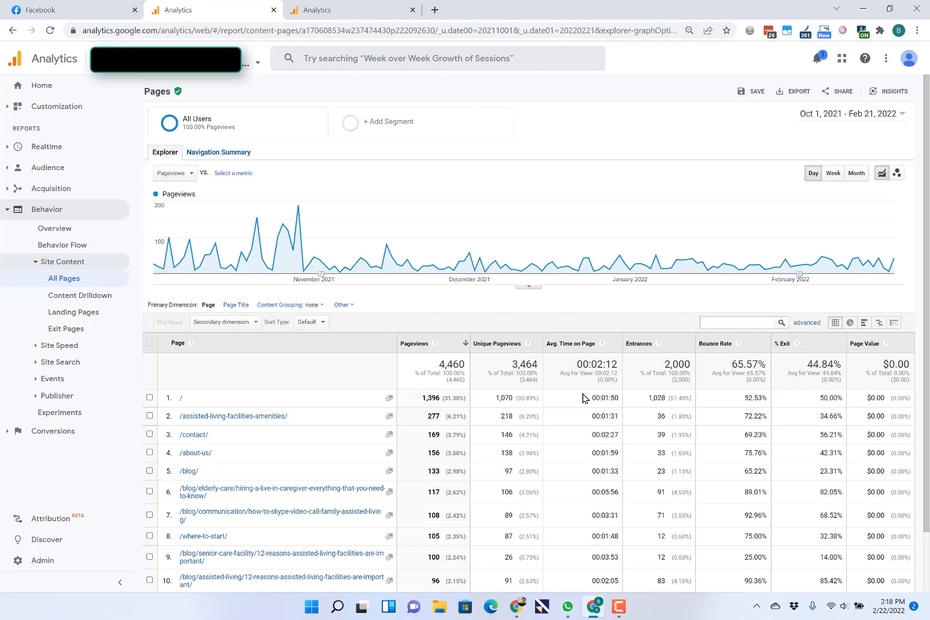
{"action": "left_click", "coordinate": [356, 6]}
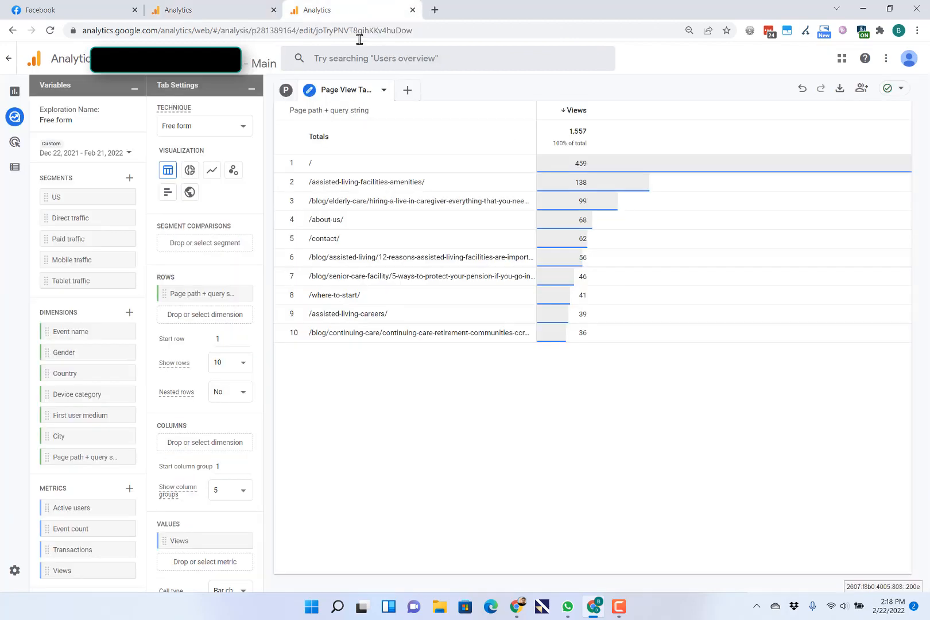
Search the available dimensions for "page" and compare them with the columns of the other property's All Pages report.
{"action": "left_click", "coordinate": [130, 314]}
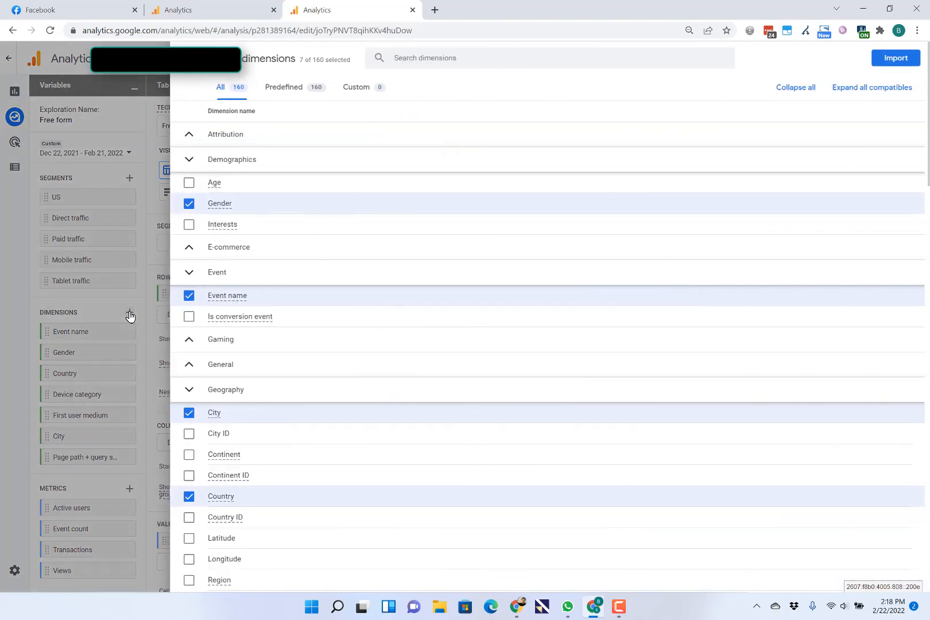
{"action": "left_click", "coordinate": [441, 65]}
{"action": "type", "text": "un"}
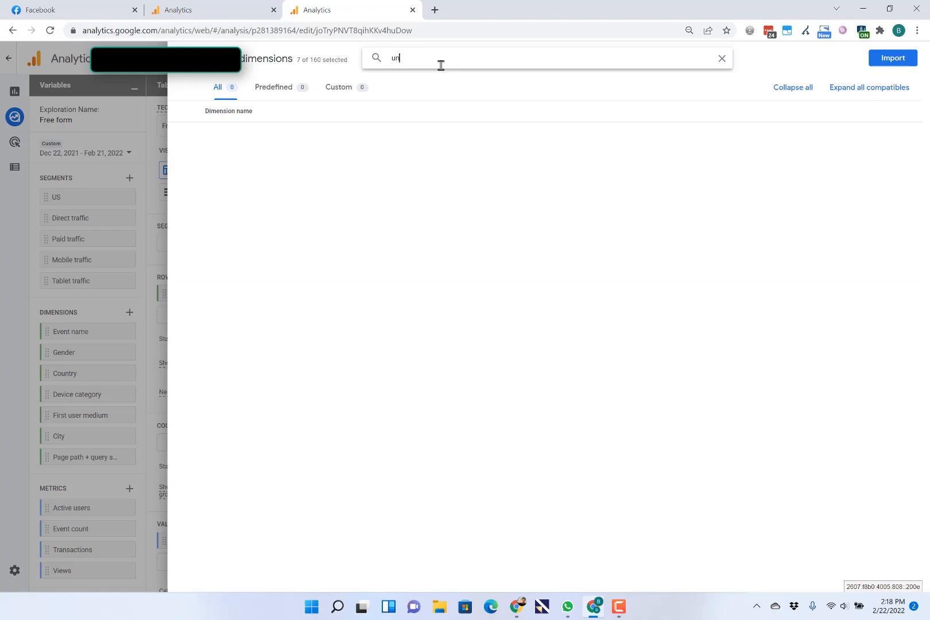
{"action": "key", "text": "BackSpace"}
{"action": "key", "text": "BackSpace"}
{"action": "type", "text": "page"}
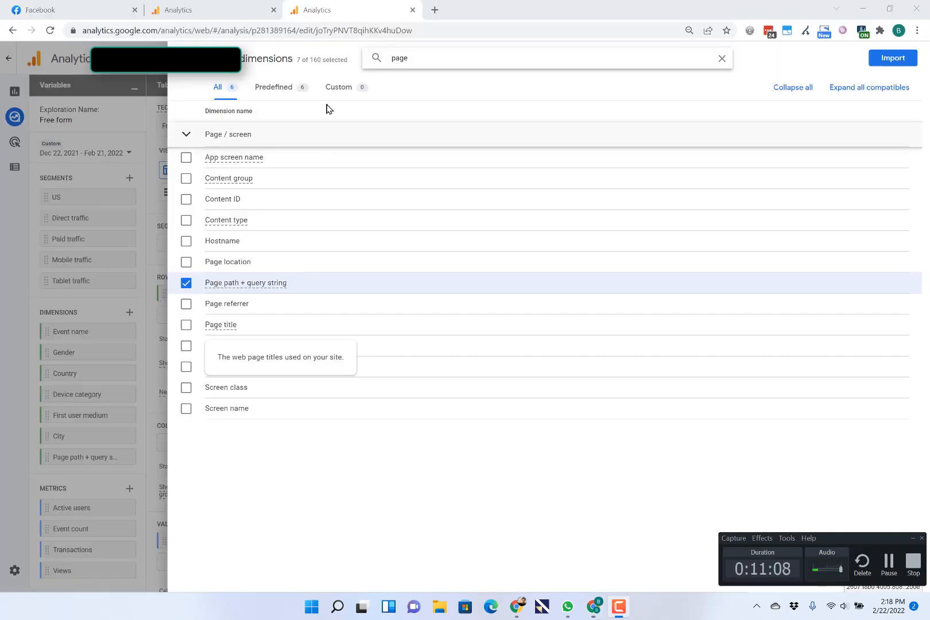
{"action": "left_click", "coordinate": [238, 17]}
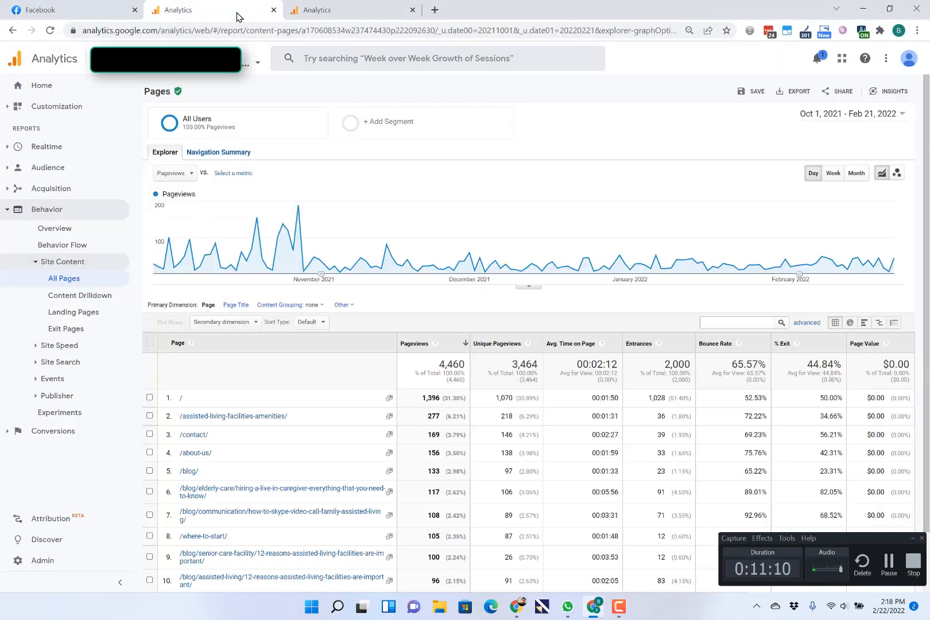
{"action": "left_click", "coordinate": [324, 15]}
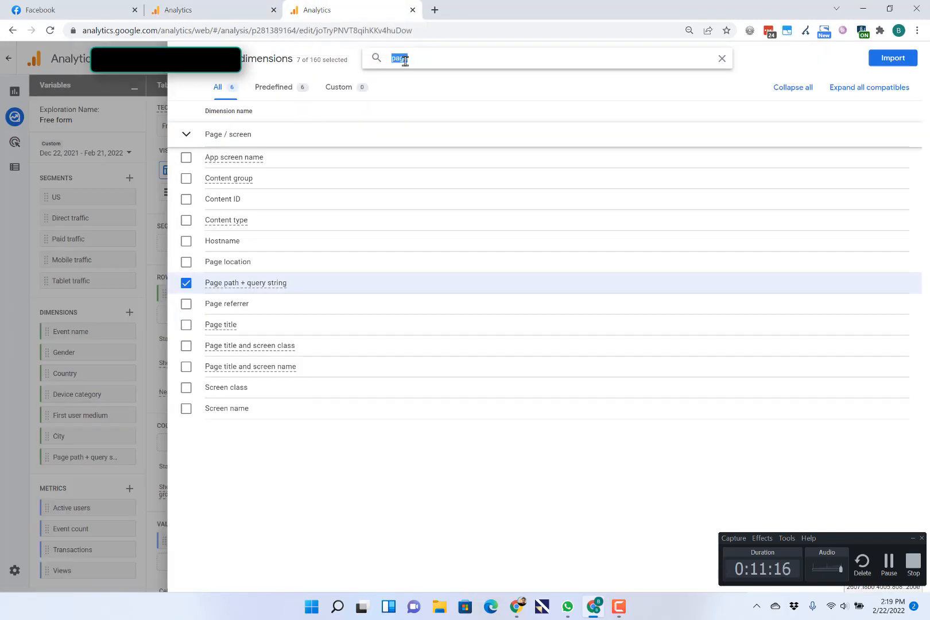
Search the available dimensions for "time" and "engage", and clear the search.
{"action": "type", "text": "time"}
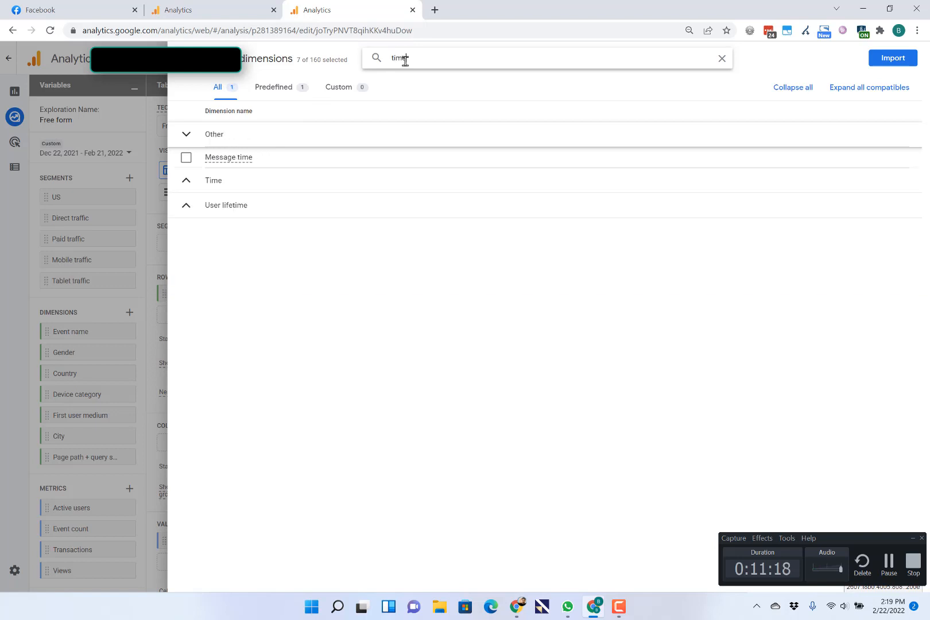
{"action": "left_click", "coordinate": [278, 183]}
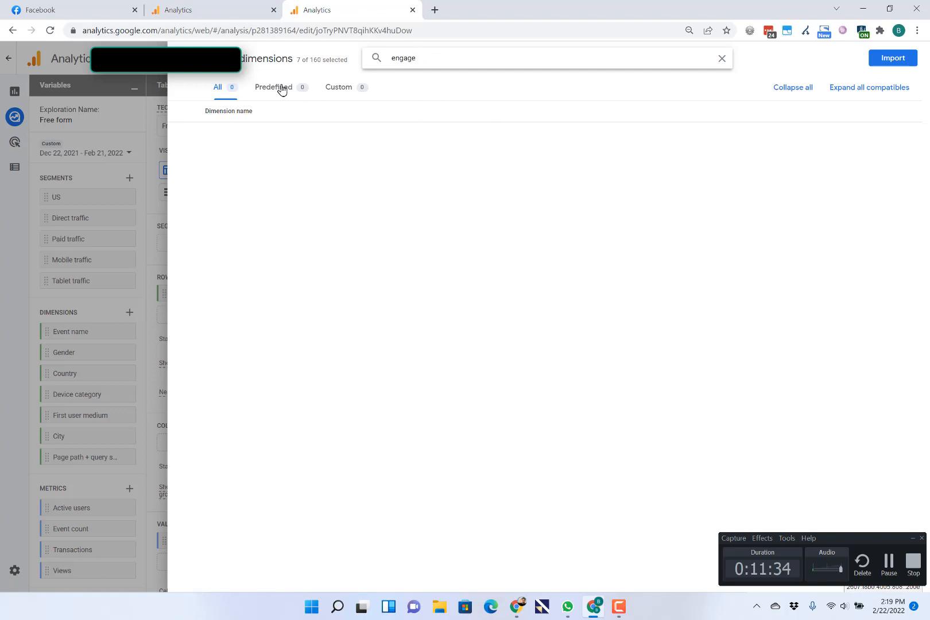
{"action": "double_click", "coordinate": [420, 62]}
{"action": "key", "text": "BackSpace"}
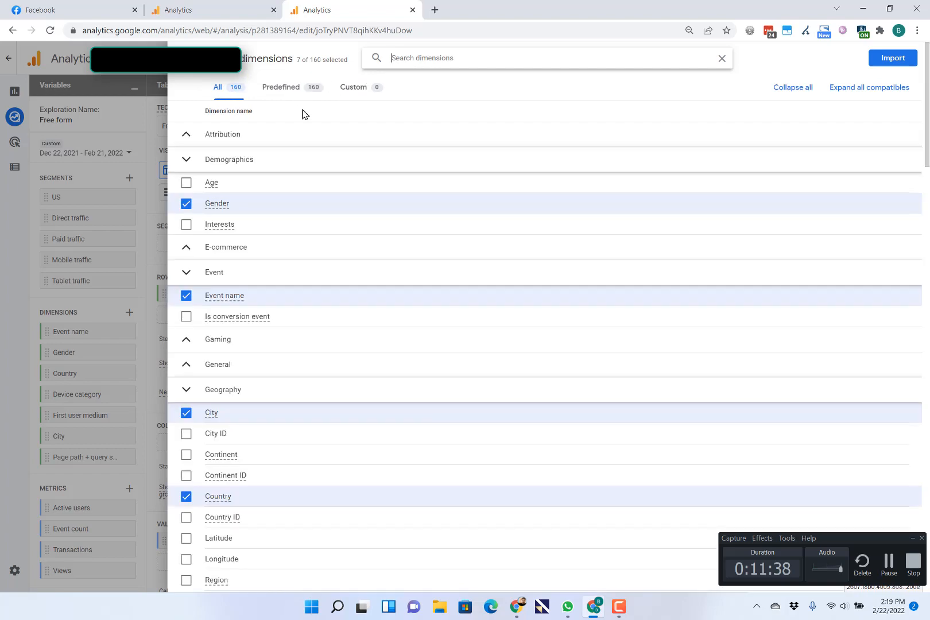
Look through the full dimension list for page engagement fields, including the User, User lifetime and Video groups.
{"action": "scroll", "coordinate": [355, 308], "scroll_direction": "down", "scroll_amount": 3}
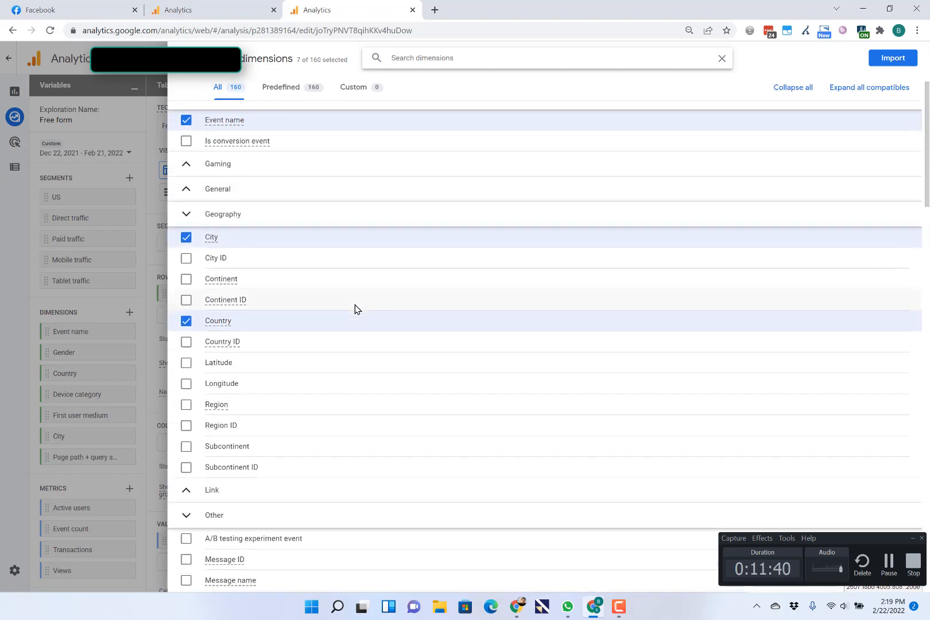
{"action": "scroll", "coordinate": [354, 309], "scroll_direction": "down", "scroll_amount": 4}
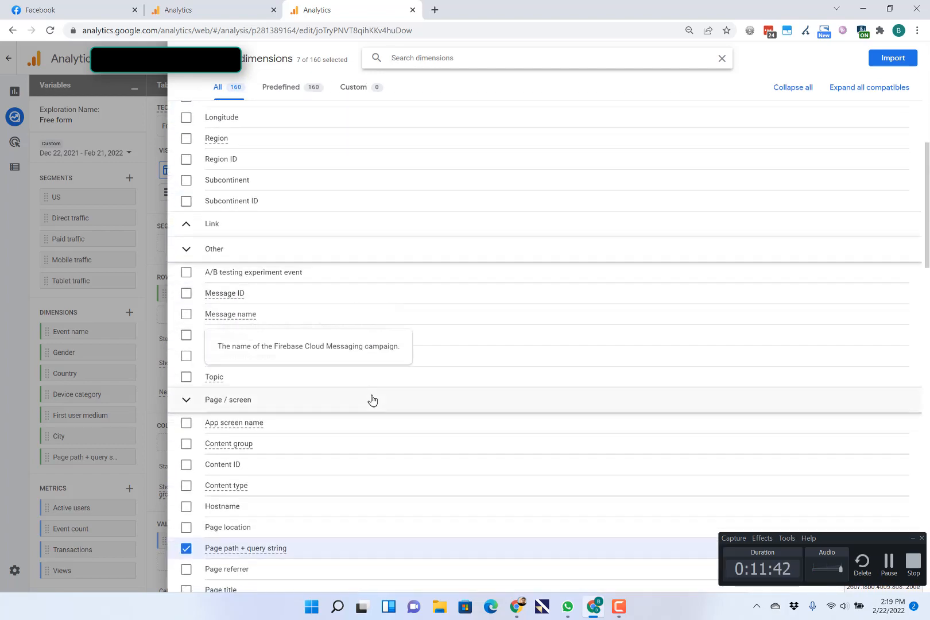
{"action": "scroll", "coordinate": [372, 400], "scroll_direction": "down", "scroll_amount": 5}
{"action": "scroll", "coordinate": [372, 400], "scroll_direction": "down", "scroll_amount": 4}
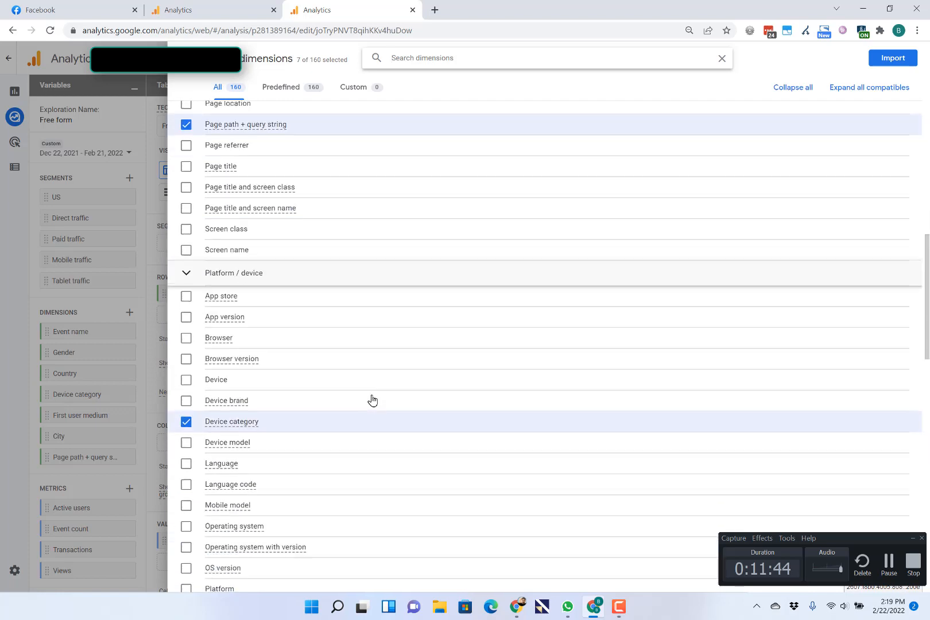
{"action": "scroll", "coordinate": [372, 401], "scroll_direction": "down", "scroll_amount": 8}
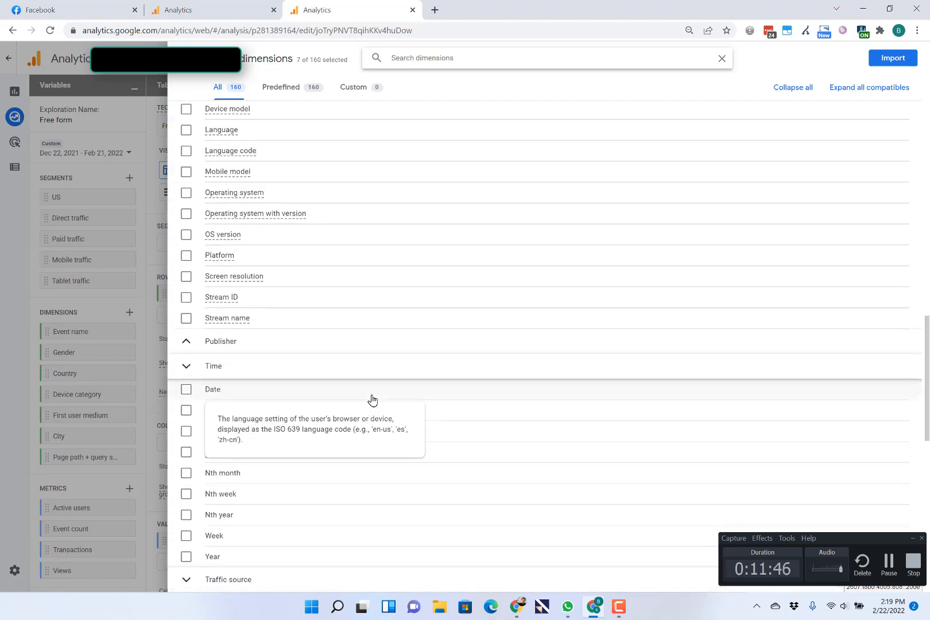
{"action": "scroll", "coordinate": [372, 401], "scroll_direction": "down", "scroll_amount": 6}
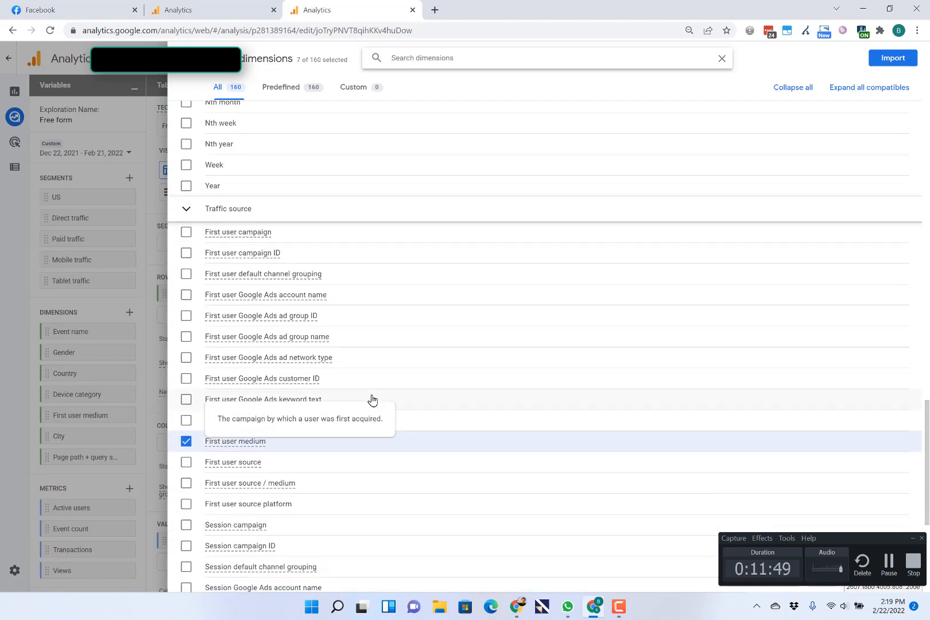
{"action": "scroll", "coordinate": [373, 400], "scroll_direction": "down", "scroll_amount": 2}
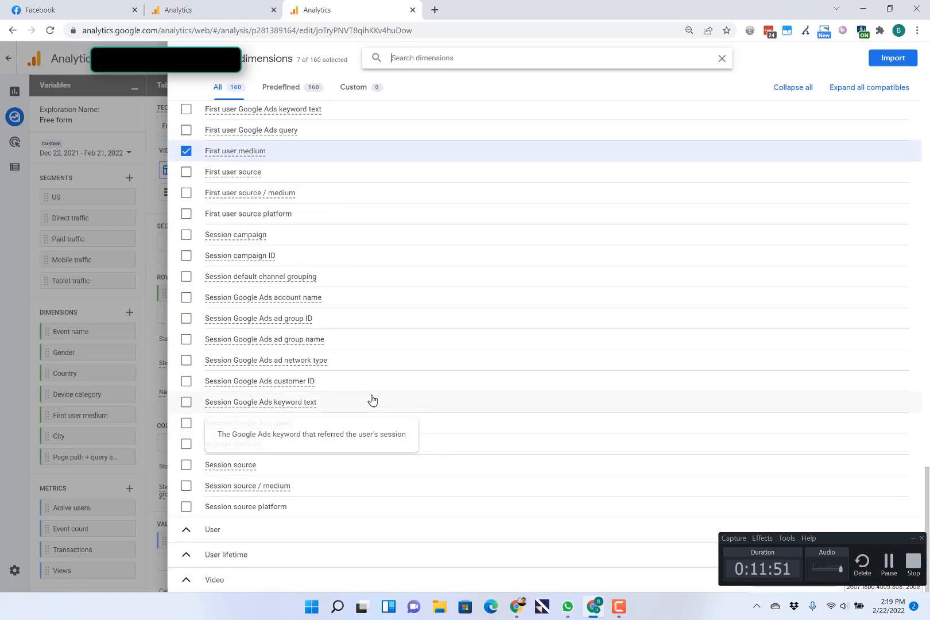
{"action": "left_click", "coordinate": [190, 531]}
{"action": "scroll", "coordinate": [283, 541], "scroll_direction": "down", "scroll_amount": 1}
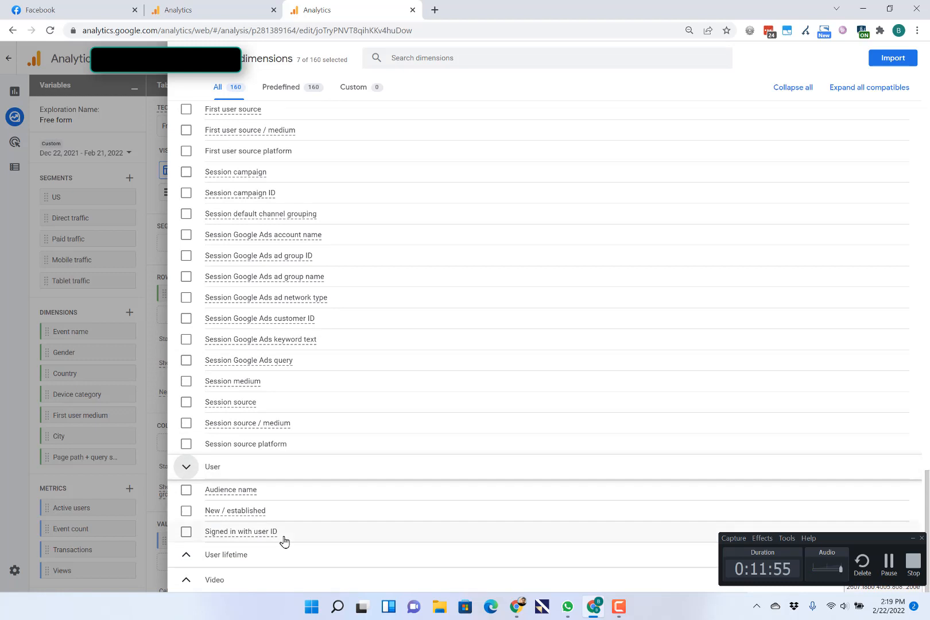
{"action": "left_click", "coordinate": [285, 557]}
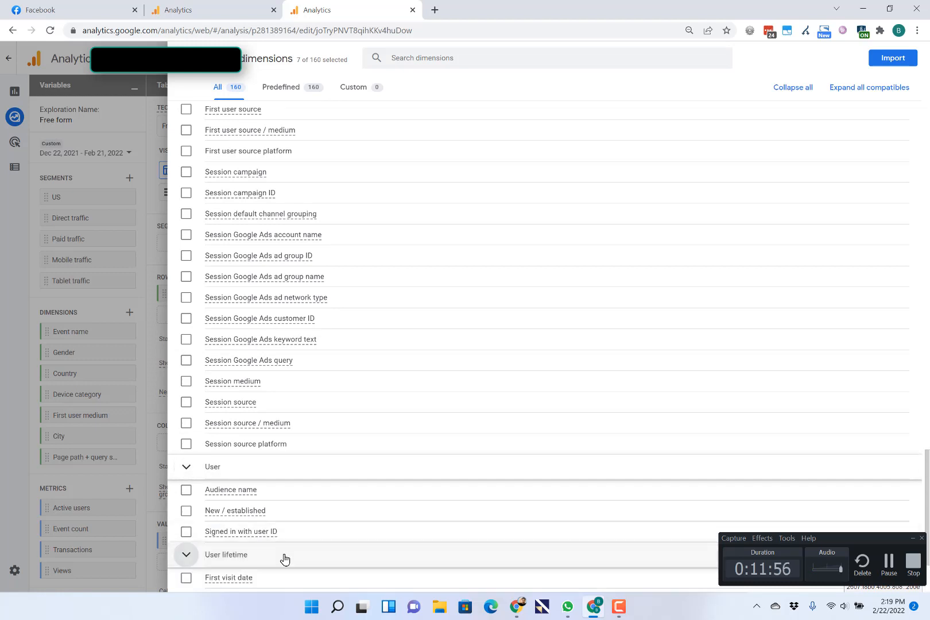
{"action": "scroll", "coordinate": [286, 558], "scroll_direction": "down", "scroll_amount": 2}
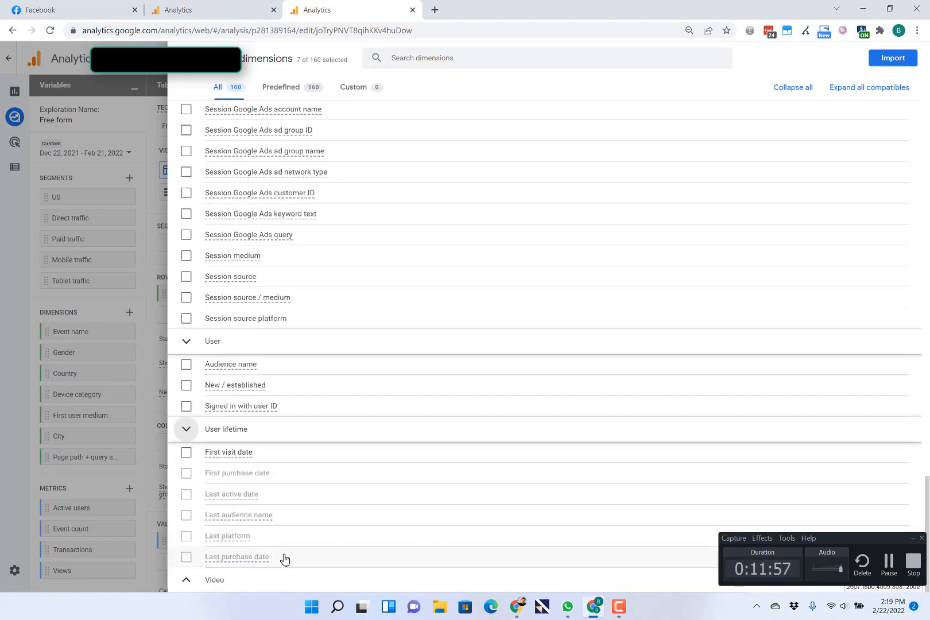
{"action": "left_click", "coordinate": [226, 581]}
{"action": "scroll", "coordinate": [341, 561], "scroll_direction": "down", "scroll_amount": 1}
{"action": "scroll", "coordinate": [341, 561], "scroll_direction": "up", "scroll_amount": 18}
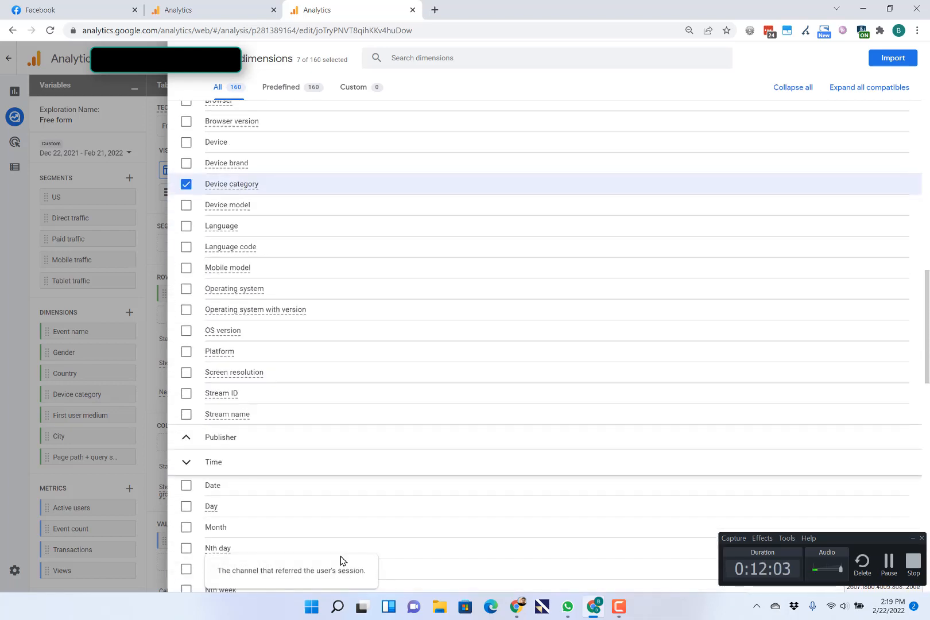
Examine the Publisher, Time and Traffic source dimension groups, and return to the start of the list.
{"action": "scroll", "coordinate": [367, 475], "scroll_direction": "down", "scroll_amount": 1}
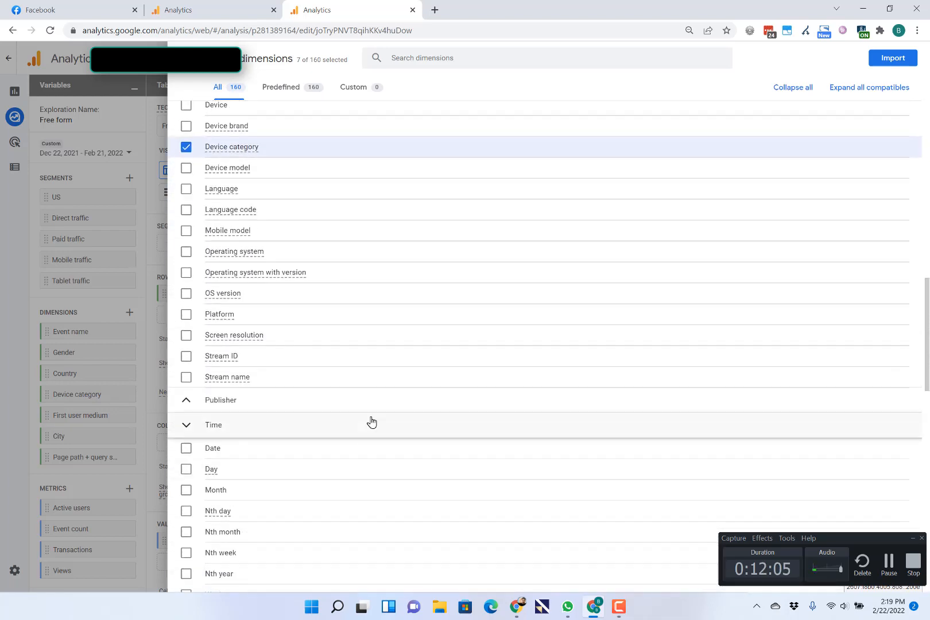
{"action": "left_click", "coordinate": [380, 407]}
{"action": "scroll", "coordinate": [385, 455], "scroll_direction": "down", "scroll_amount": 4}
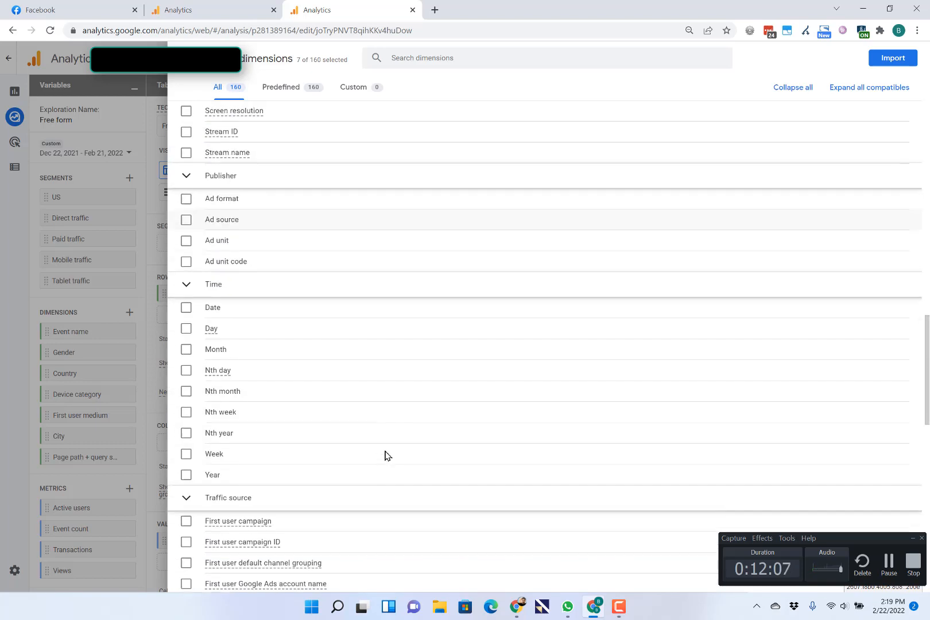
{"action": "scroll", "coordinate": [384, 455], "scroll_direction": "down", "scroll_amount": 4}
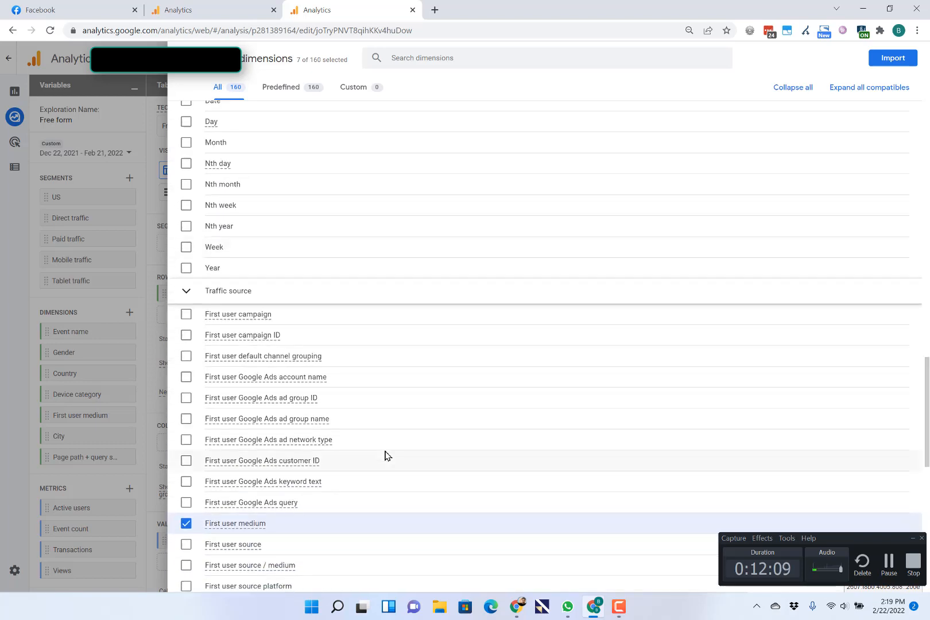
{"action": "scroll", "coordinate": [385, 456], "scroll_direction": "down", "scroll_amount": 9}
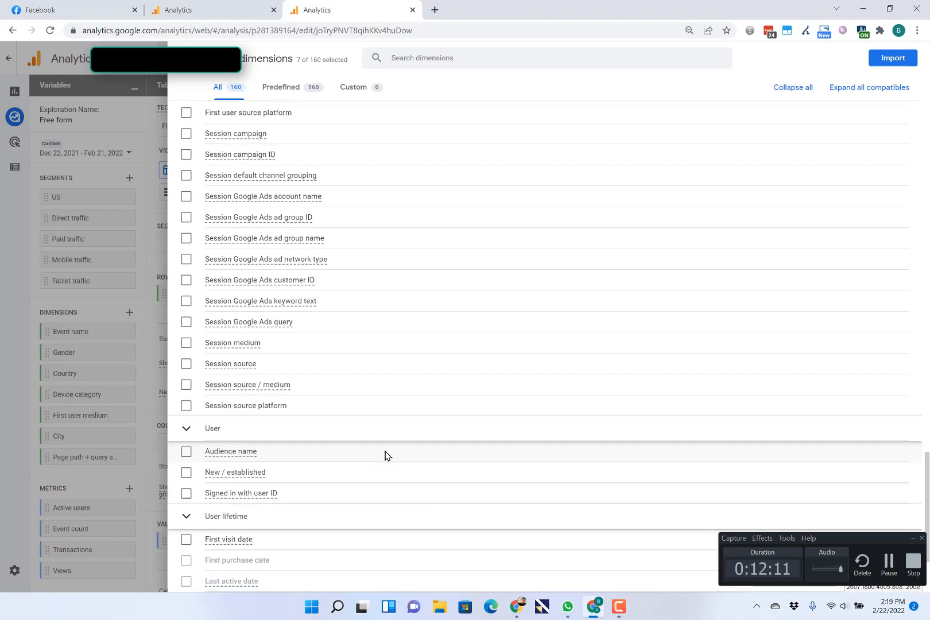
{"action": "scroll", "coordinate": [385, 455], "scroll_direction": "up", "scroll_amount": 13}
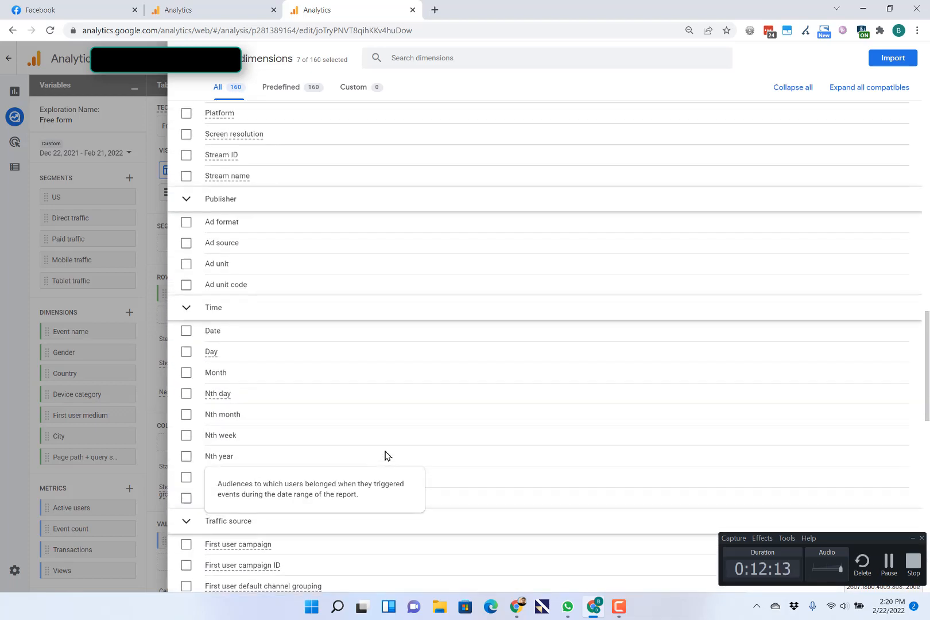
{"action": "scroll", "coordinate": [384, 456], "scroll_direction": "up", "scroll_amount": 20}
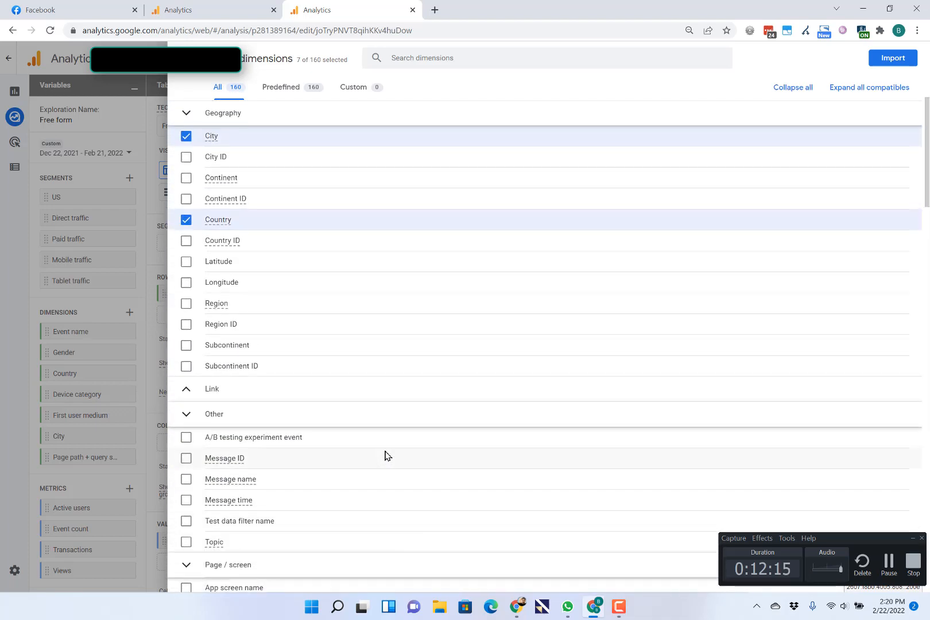
{"action": "scroll", "coordinate": [384, 455], "scroll_direction": "up", "scroll_amount": 5}
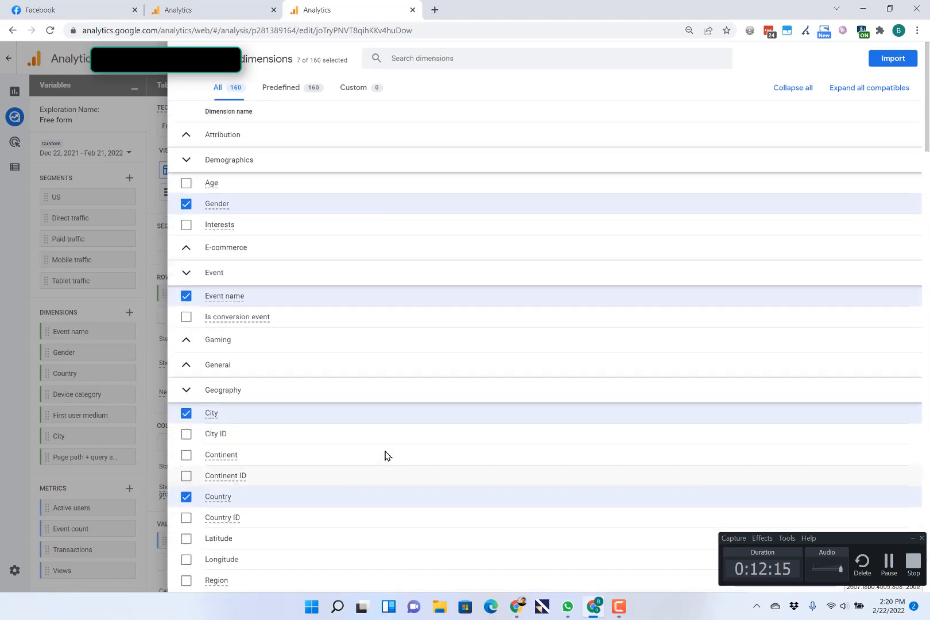
Recheck the column metrics in the All Pages report, and close the exploration's dimension list without importing anything.
{"action": "left_click", "coordinate": [194, 12]}
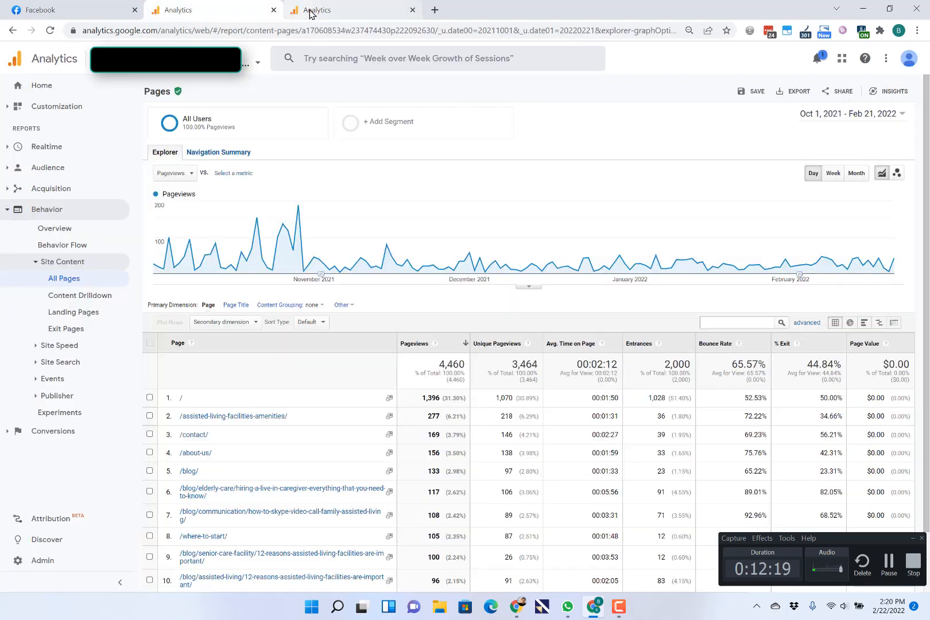
{"action": "left_click", "coordinate": [310, 13]}
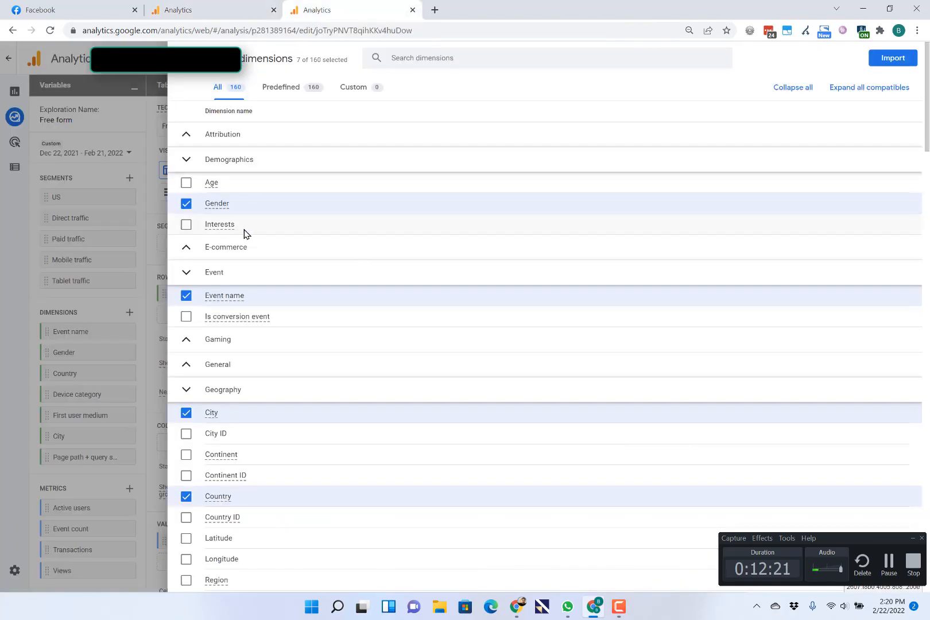
{"action": "left_click", "coordinate": [186, 58]}
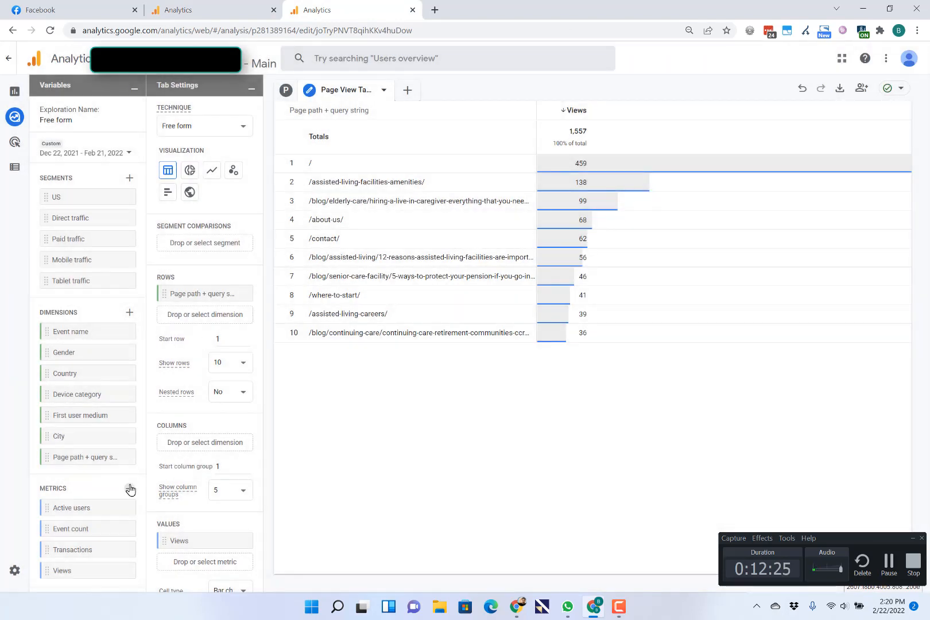
Search the exploration's available metrics for "time" and look through the matching User and User lifetime metrics.
{"action": "left_click", "coordinate": [130, 489]}
{"action": "left_click", "coordinate": [427, 59]}
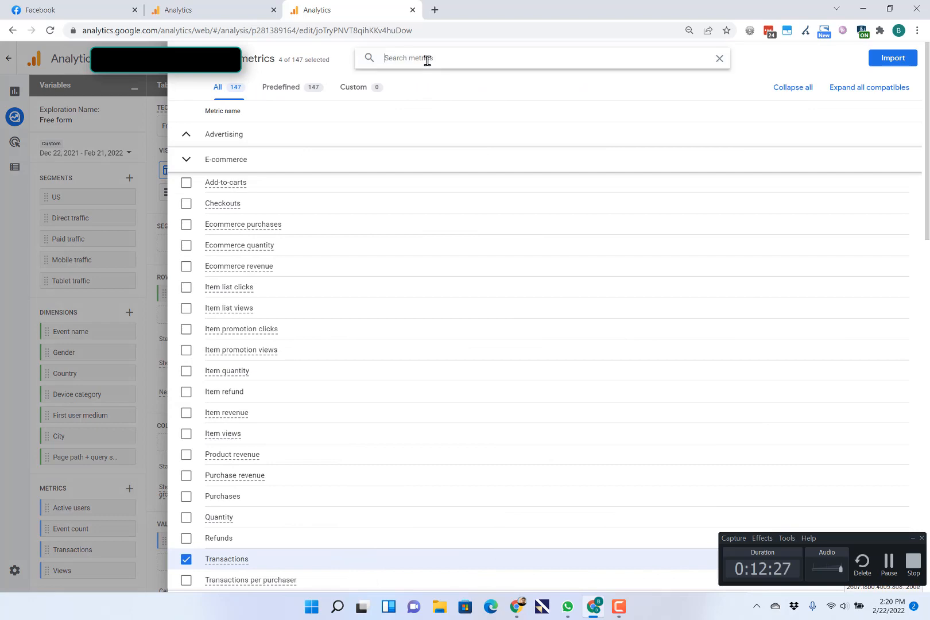
{"action": "type", "text": "time"}
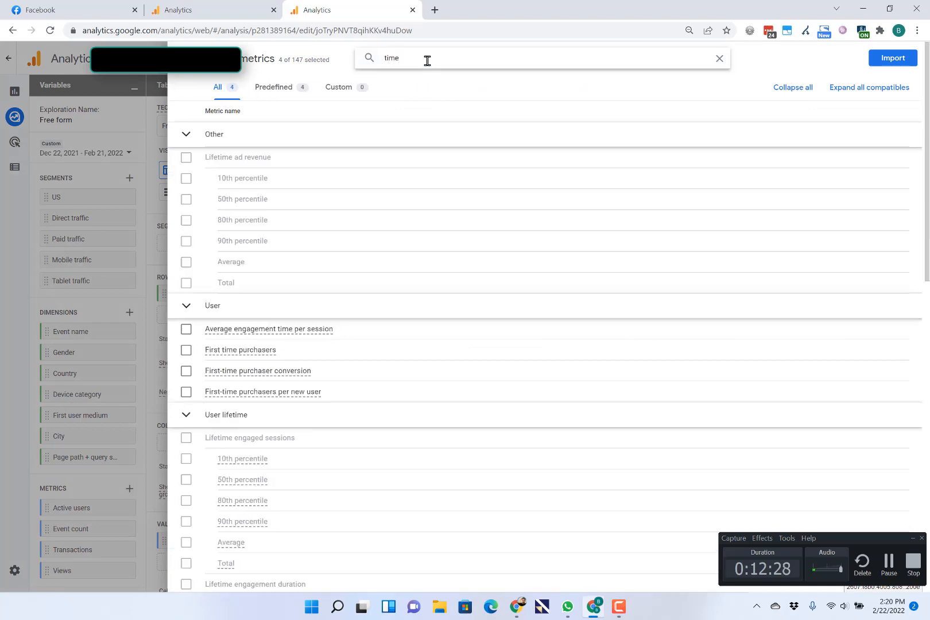
{"action": "scroll", "coordinate": [412, 343], "scroll_direction": "down", "scroll_amount": 8}
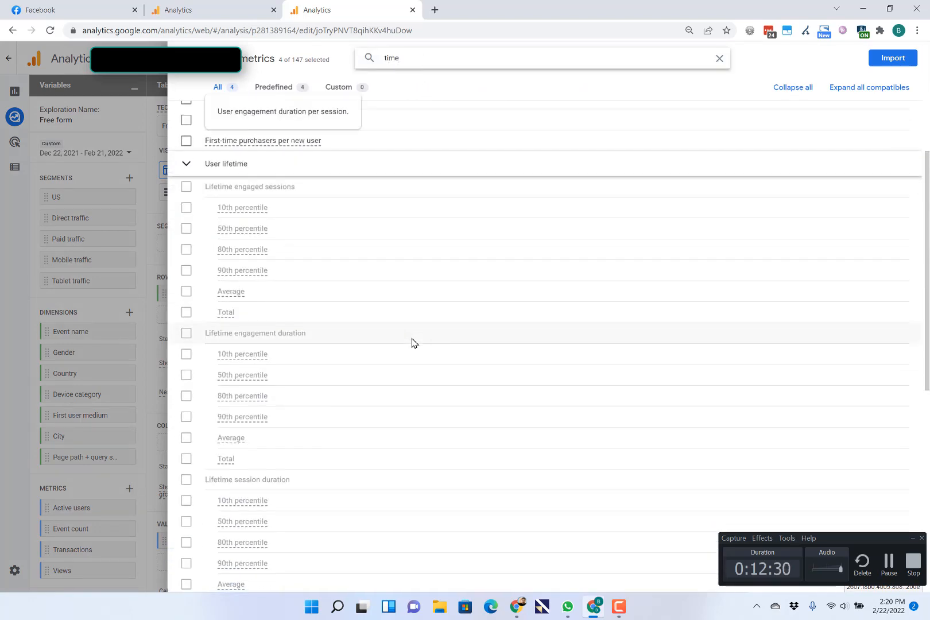
{"action": "scroll", "coordinate": [411, 343], "scroll_direction": "down", "scroll_amount": 4}
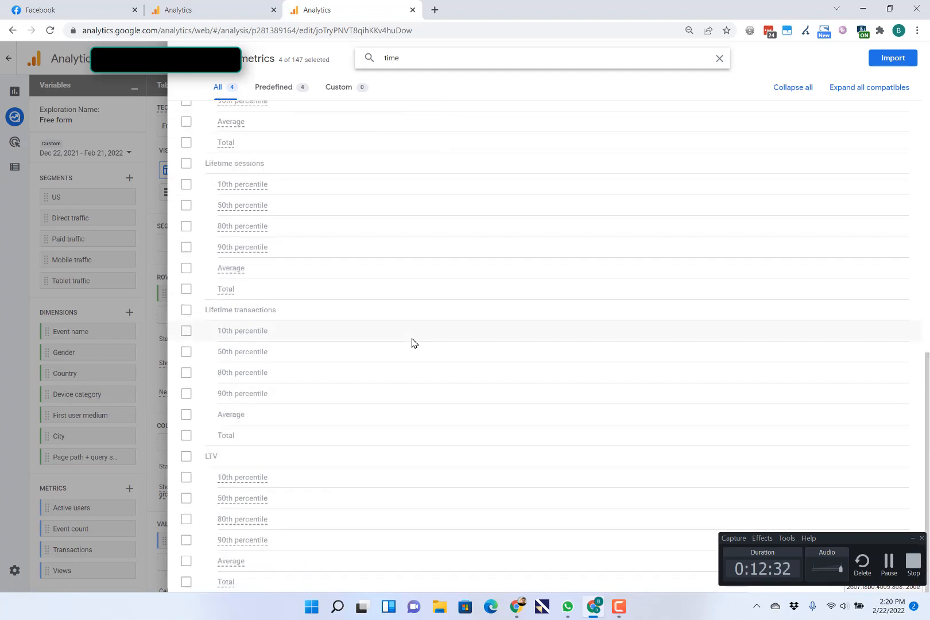
{"action": "scroll", "coordinate": [412, 342], "scroll_direction": "up", "scroll_amount": 6}
{"action": "scroll", "coordinate": [412, 343], "scroll_direction": "up", "scroll_amount": 6}
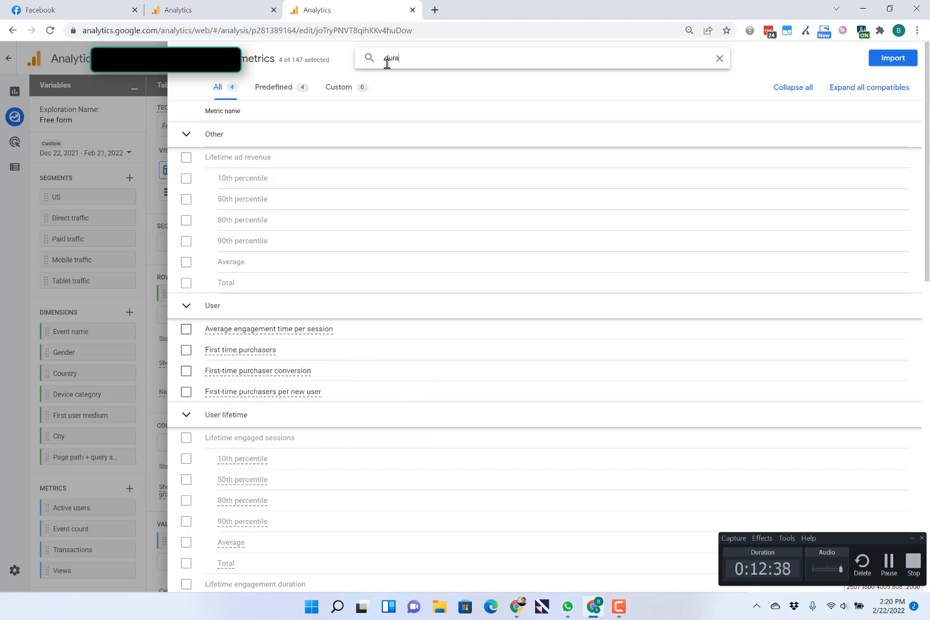
Search the metrics for "durati" and "enga", and compare the engagement metrics with the time column in the All Pages report.
{"action": "type", "text": "ti"}
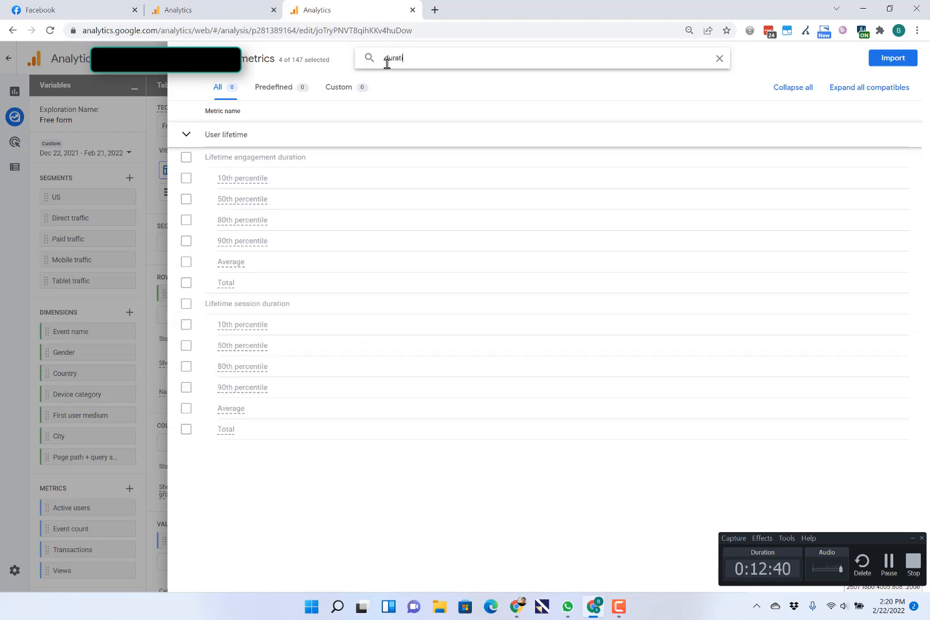
{"action": "key", "text": "BackSpace"}
{"action": "key", "text": "BackSpace"}
{"action": "type", "text": "enga"}
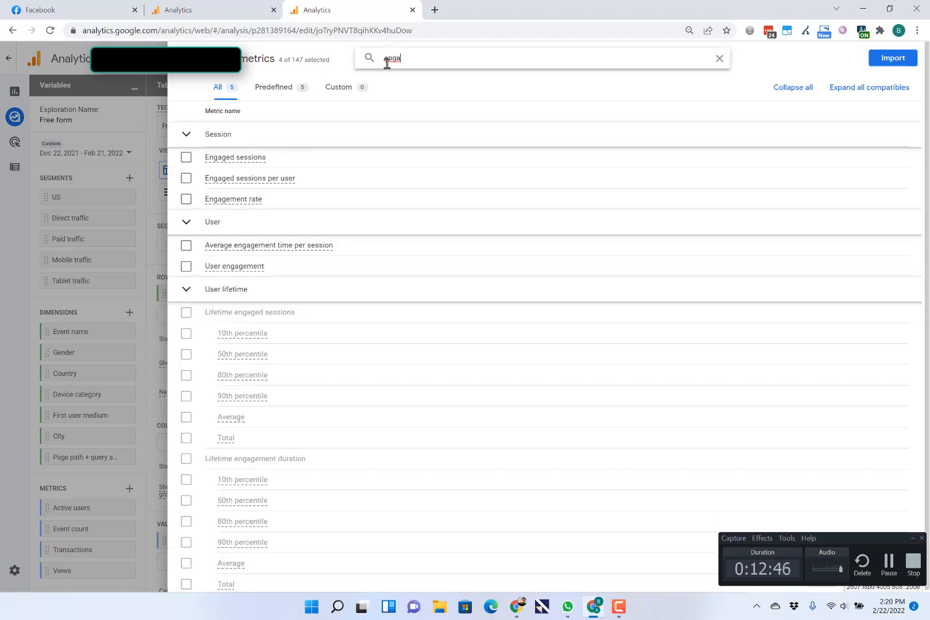
{"action": "mouse_move", "coordinate": [330, 253]}
{"action": "left_click_drag", "start_coordinate": [255, 19], "coordinate": [293, 6]}
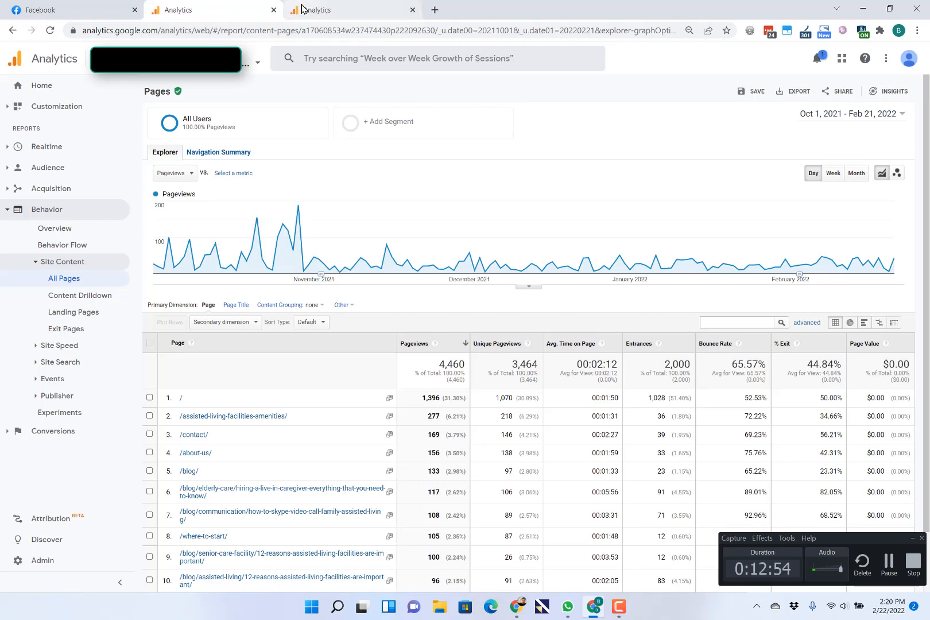
{"action": "left_click", "coordinate": [302, 8]}
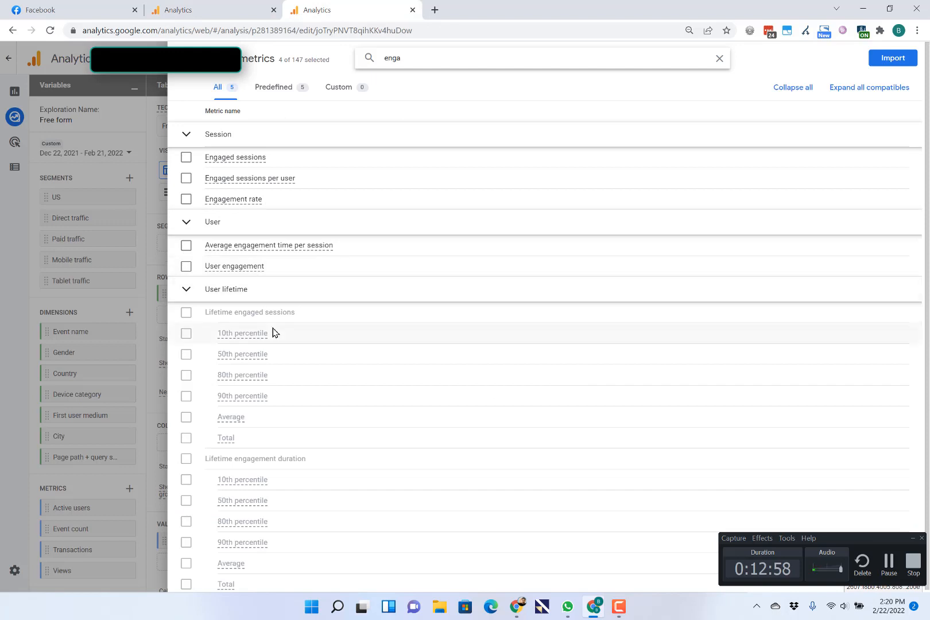
{"action": "mouse_move", "coordinate": [291, 403]}
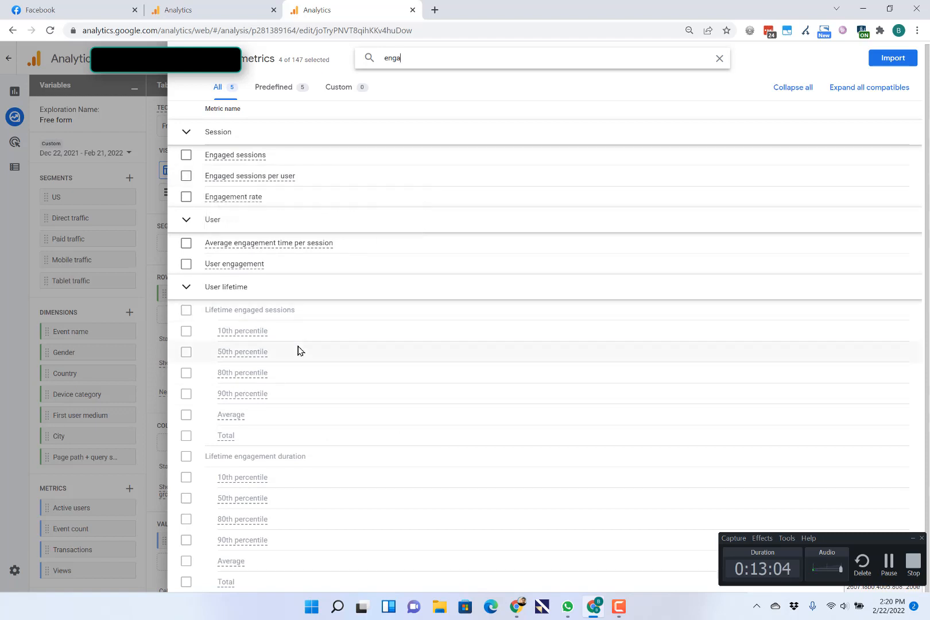
{"action": "mouse_move", "coordinate": [323, 259]}
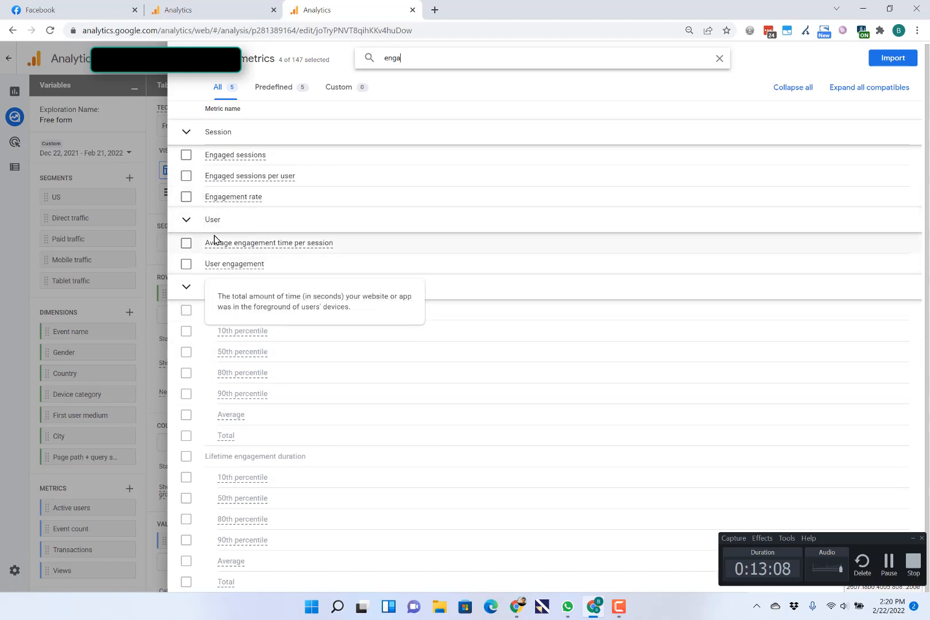
Import the Average engagement time per session metric and add it to the page table's values.
{"action": "left_click", "coordinate": [187, 244]}
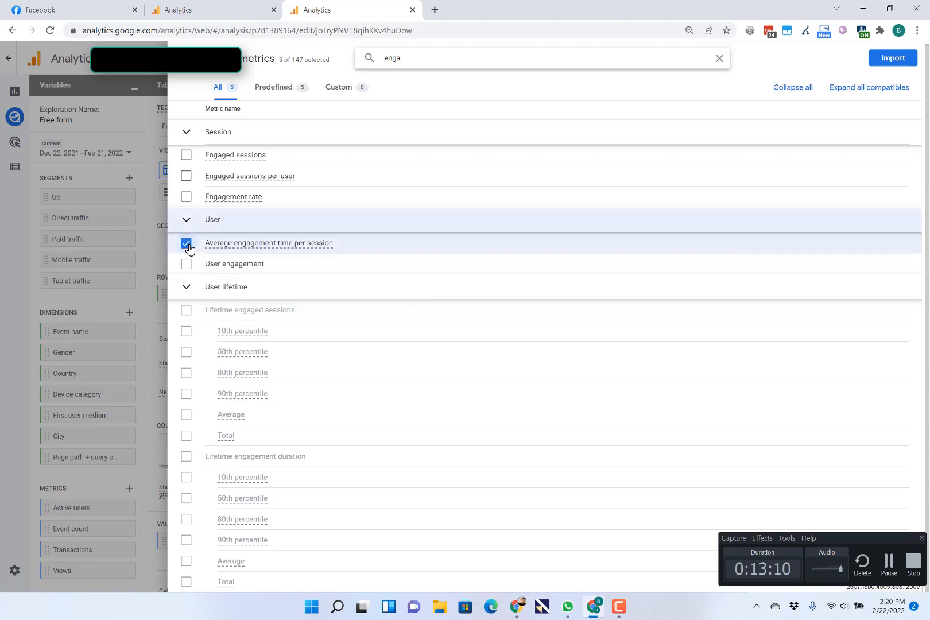
{"action": "left_click", "coordinate": [893, 59]}
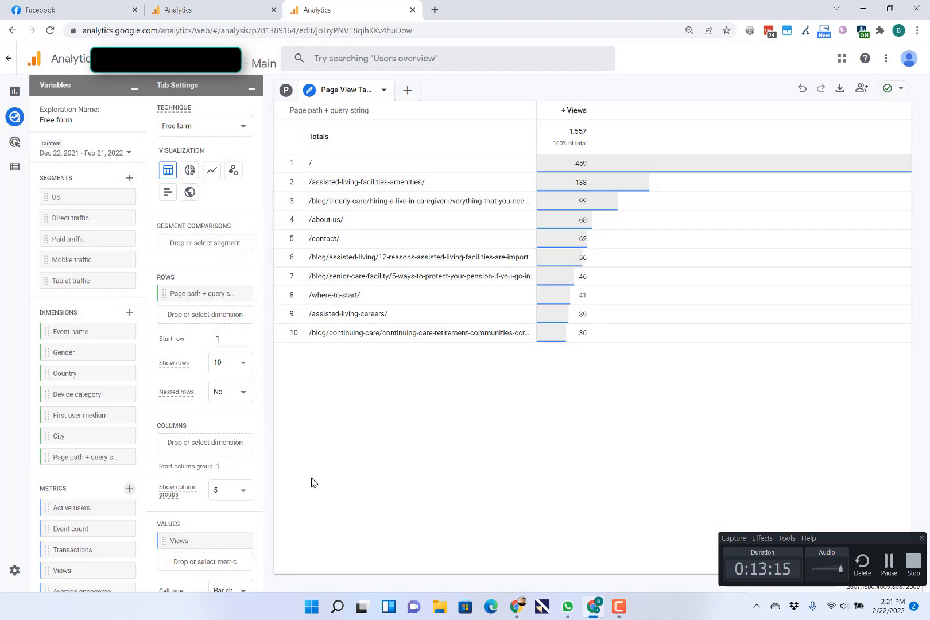
{"action": "scroll", "coordinate": [131, 485], "scroll_direction": "down", "scroll_amount": 1}
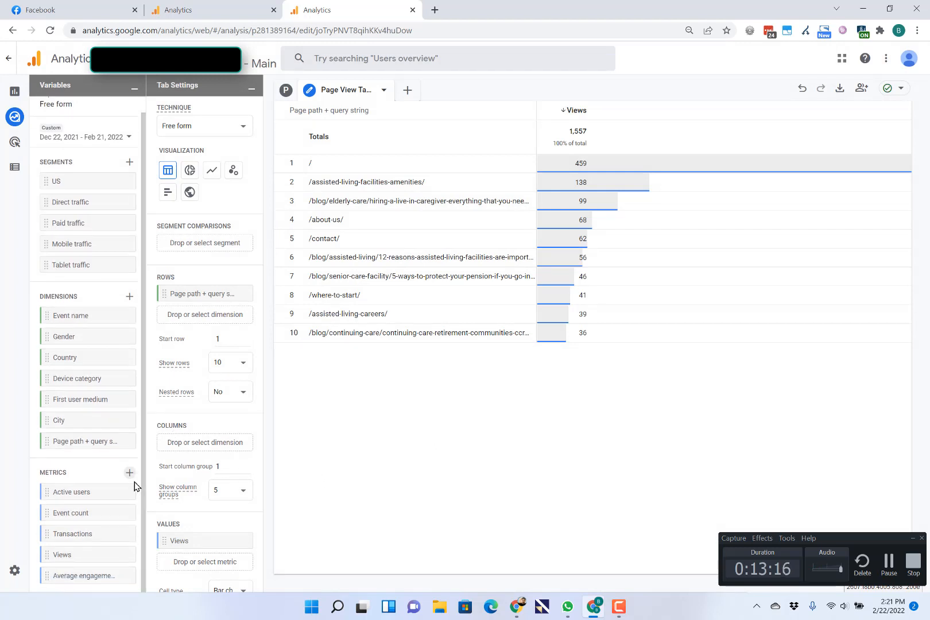
{"action": "left_click_drag", "start_coordinate": [96, 577], "coordinate": [195, 565]}
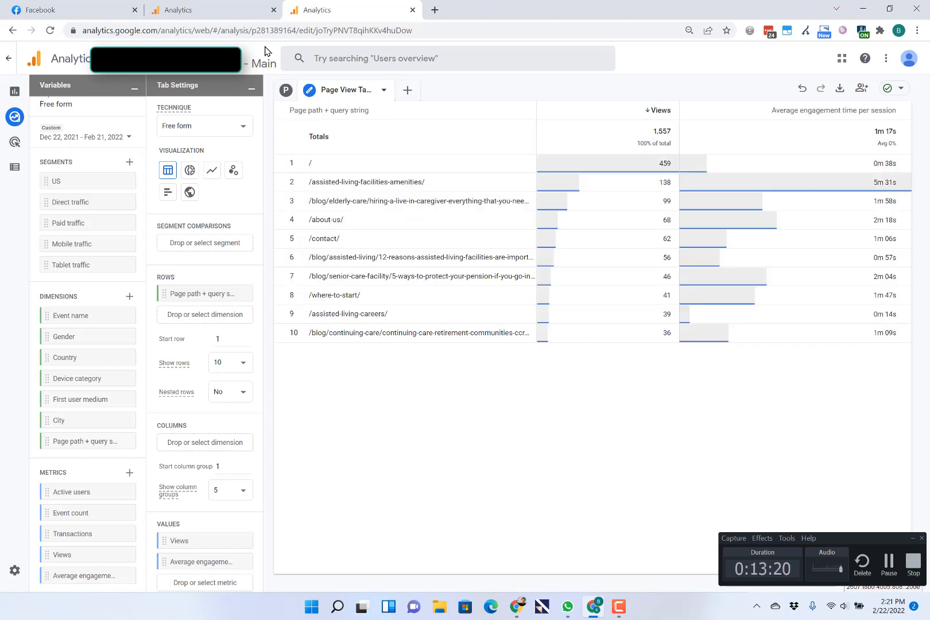
Import the Entrances metric to match the All Pages report, and add it to the exploration table's values.
{"action": "left_click", "coordinate": [230, 14]}
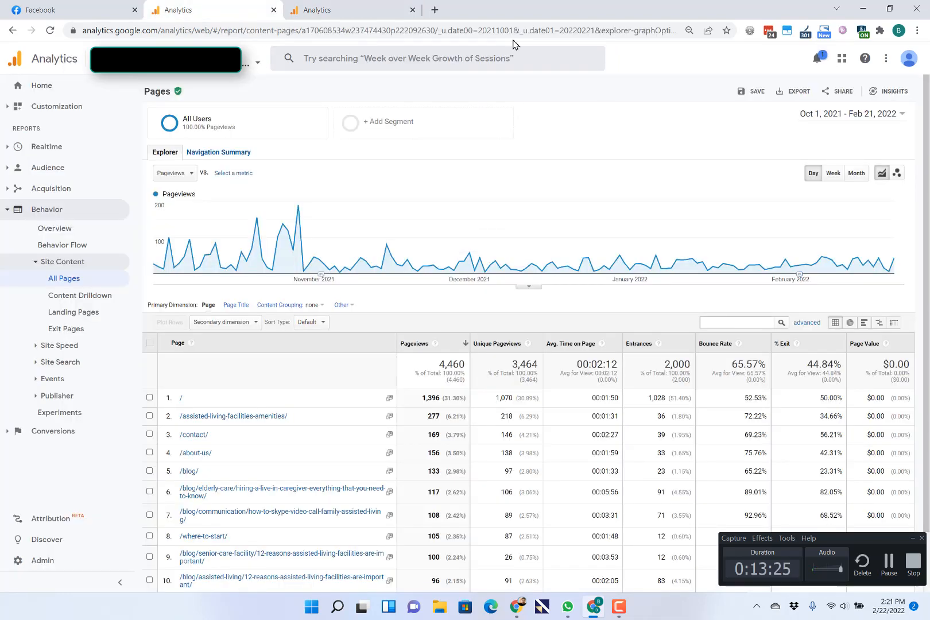
{"action": "left_click", "coordinate": [379, 14]}
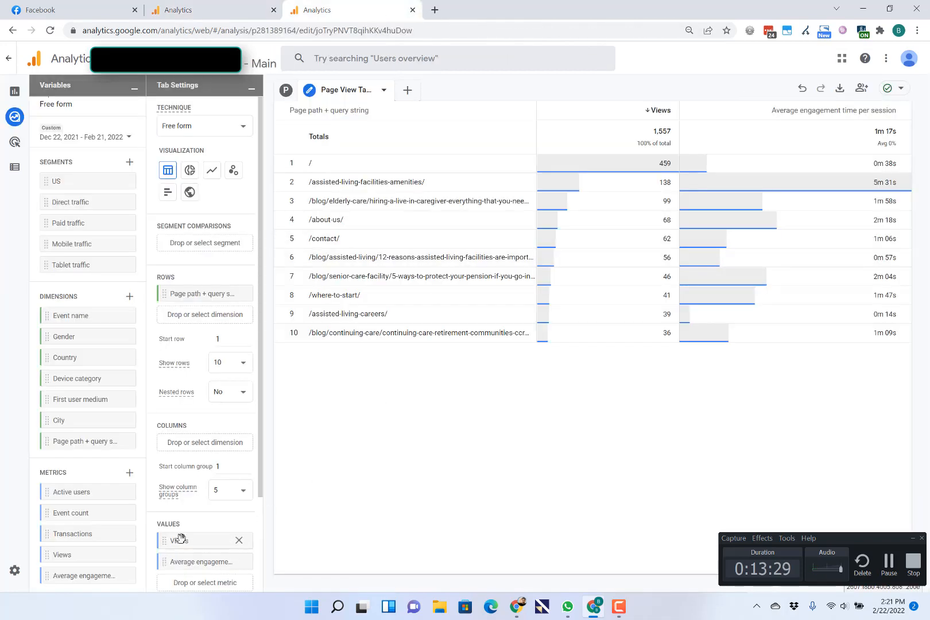
{"action": "left_click", "coordinate": [130, 474]}
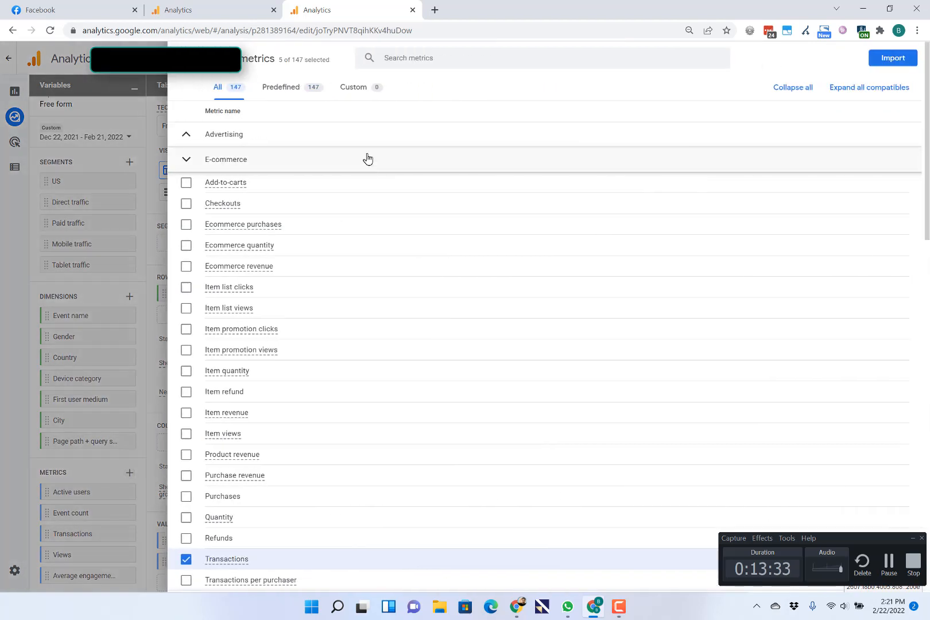
{"action": "left_click", "coordinate": [422, 59]}
{"action": "type", "text": "entran"}
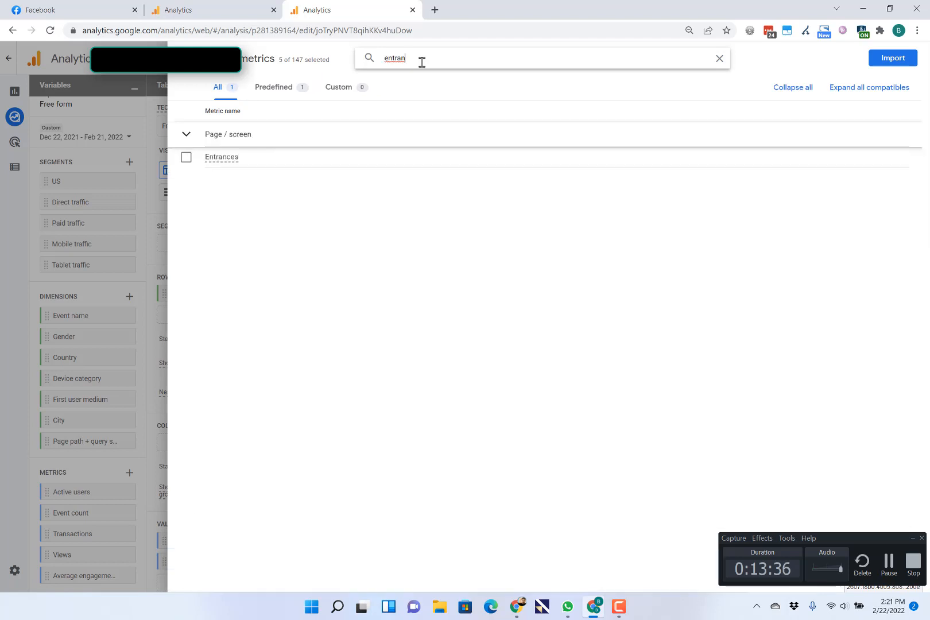
{"action": "left_click", "coordinate": [186, 162]}
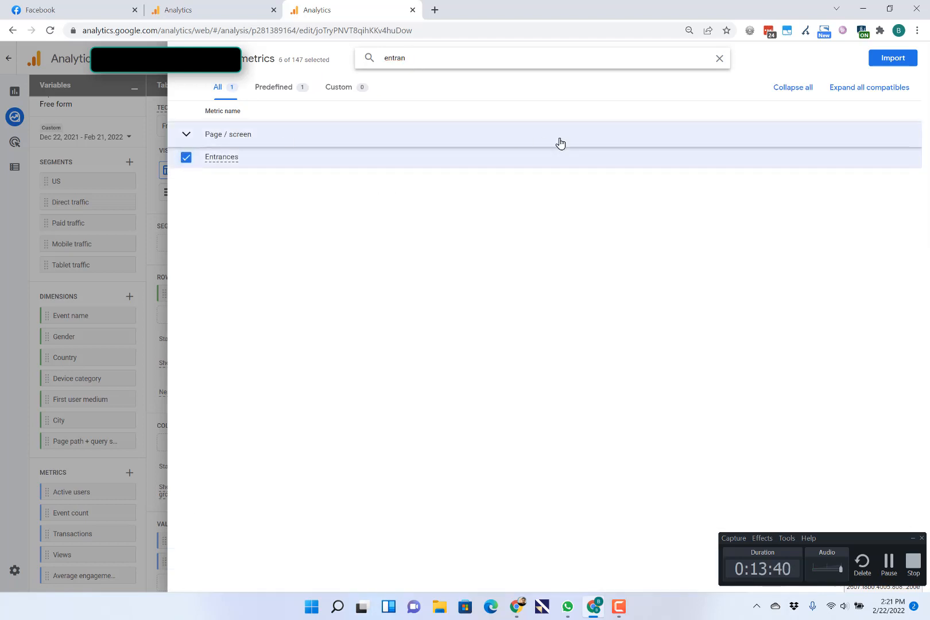
{"action": "left_click", "coordinate": [887, 58]}
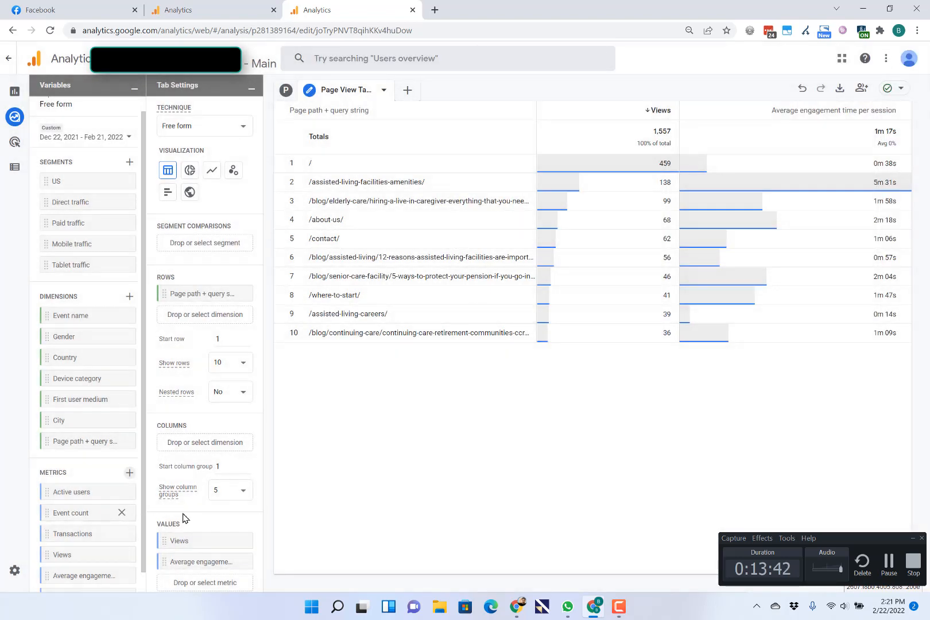
{"action": "scroll", "coordinate": [91, 513], "scroll_direction": "down", "scroll_amount": 1}
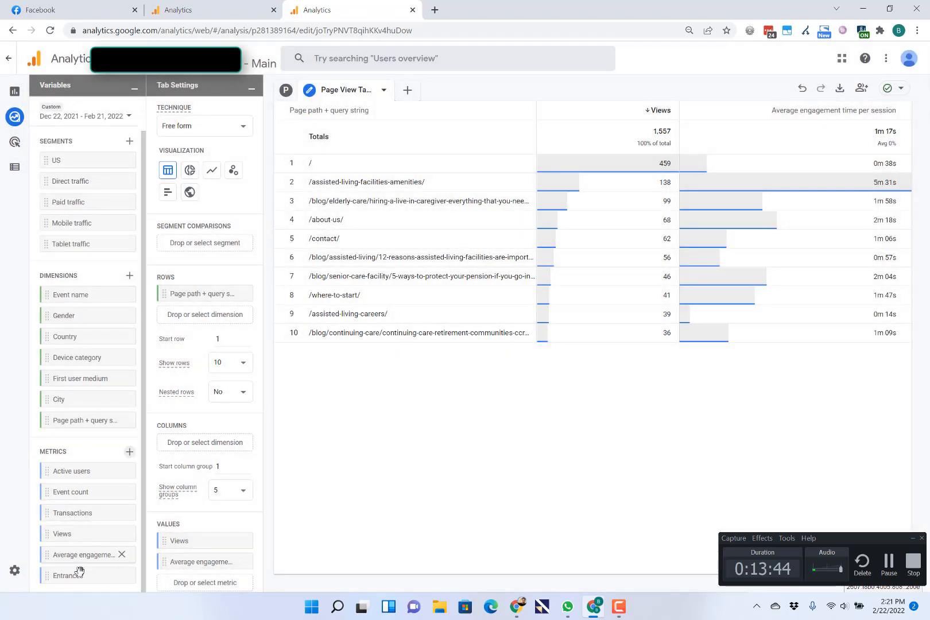
{"action": "left_click_drag", "start_coordinate": [76, 575], "coordinate": [177, 578]}
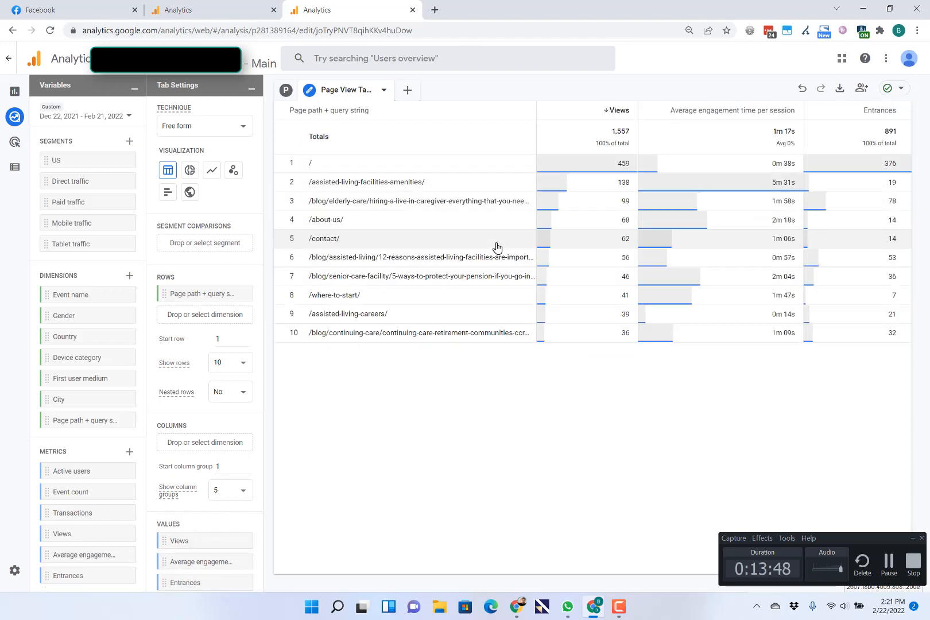
Check the Bounce Rate column in the All Pages report, and search the exploration's metrics for "bounce".
{"action": "left_click", "coordinate": [241, 13]}
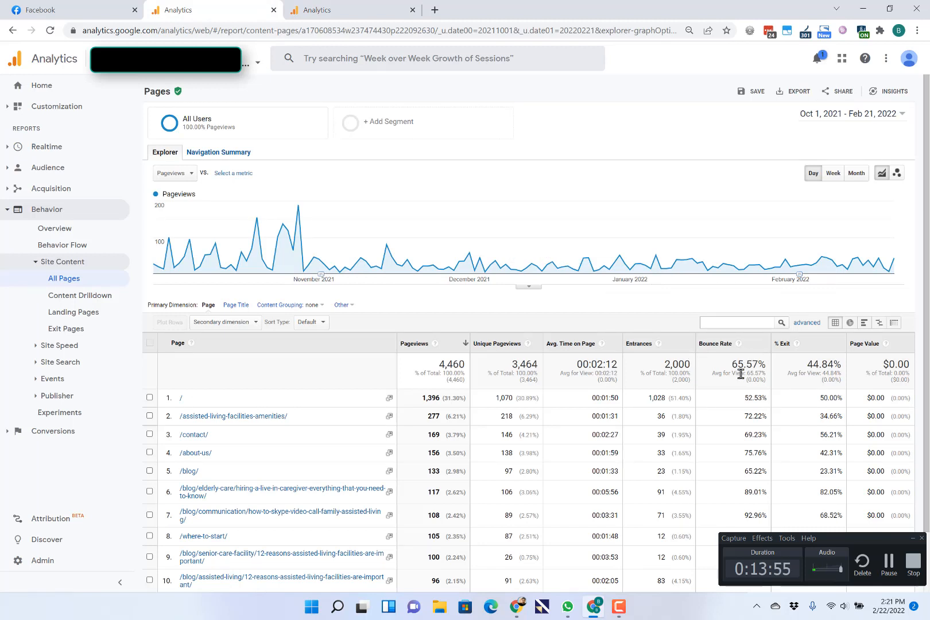
{"action": "left_click", "coordinate": [348, 10]}
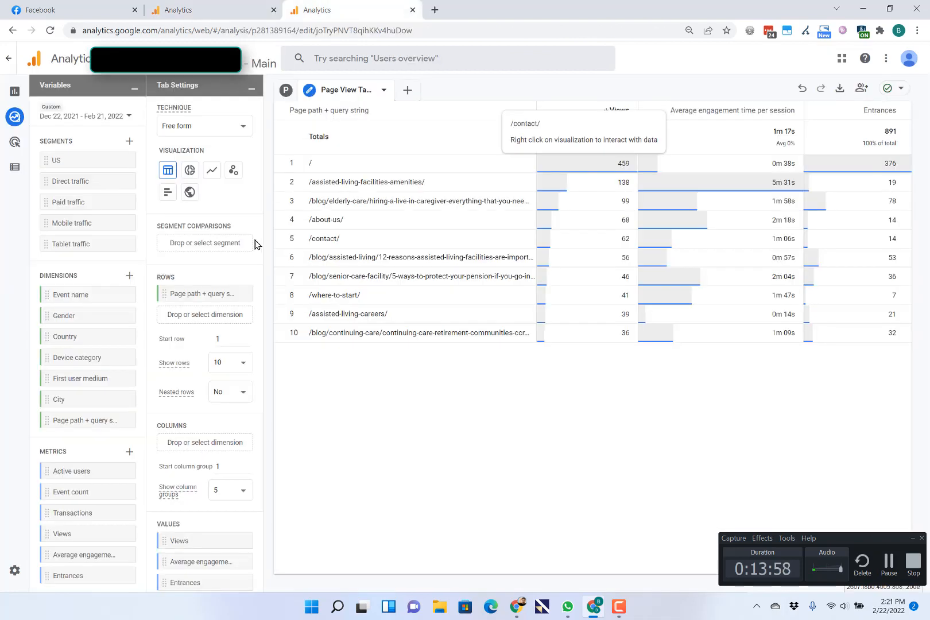
{"action": "left_click", "coordinate": [129, 451]}
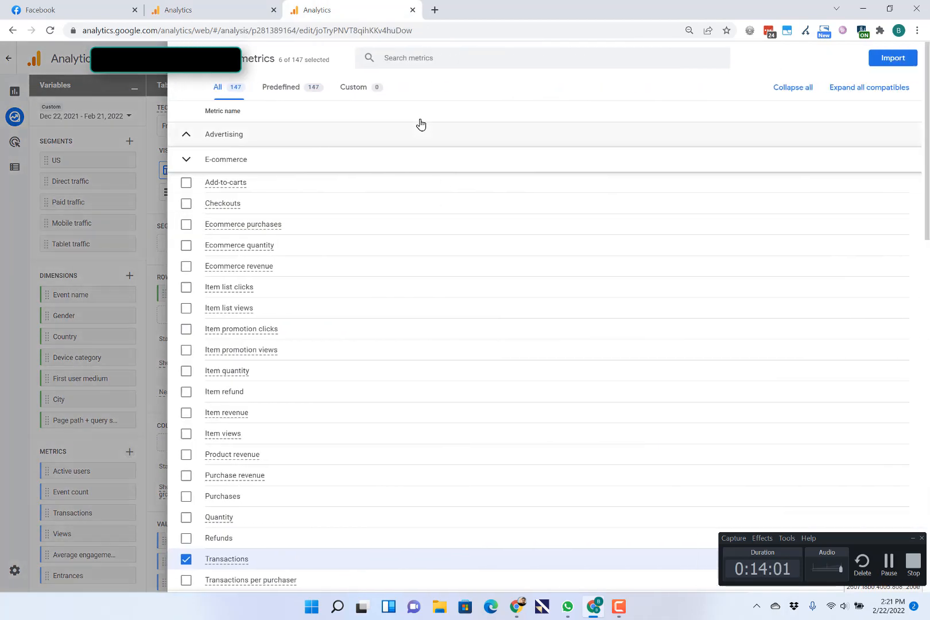
{"action": "left_click", "coordinate": [439, 60]}
{"action": "type", "text": "bounce"}
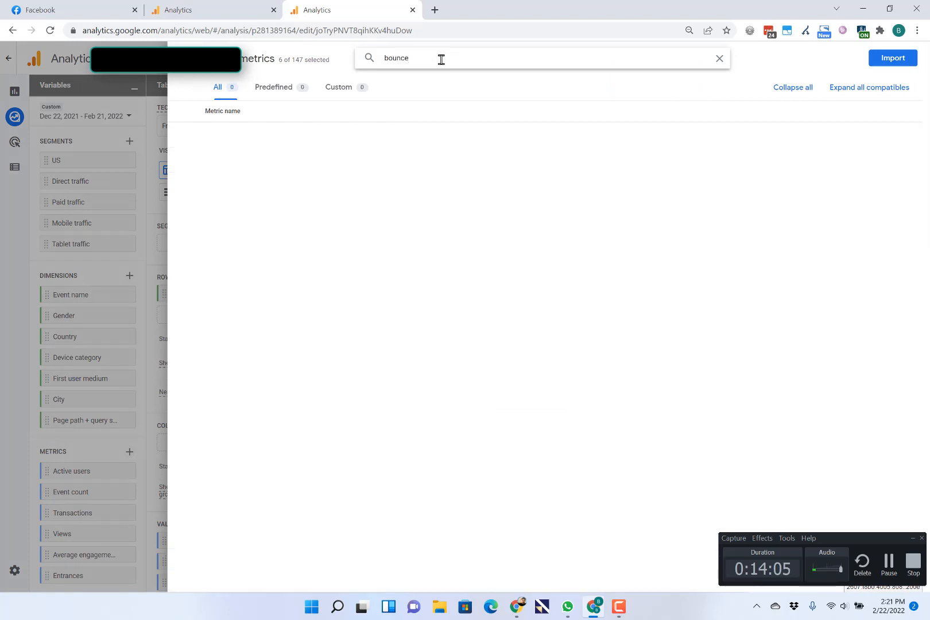
{"action": "key", "text": "BackSpace"}
{"action": "key", "text": "BackSpace"}
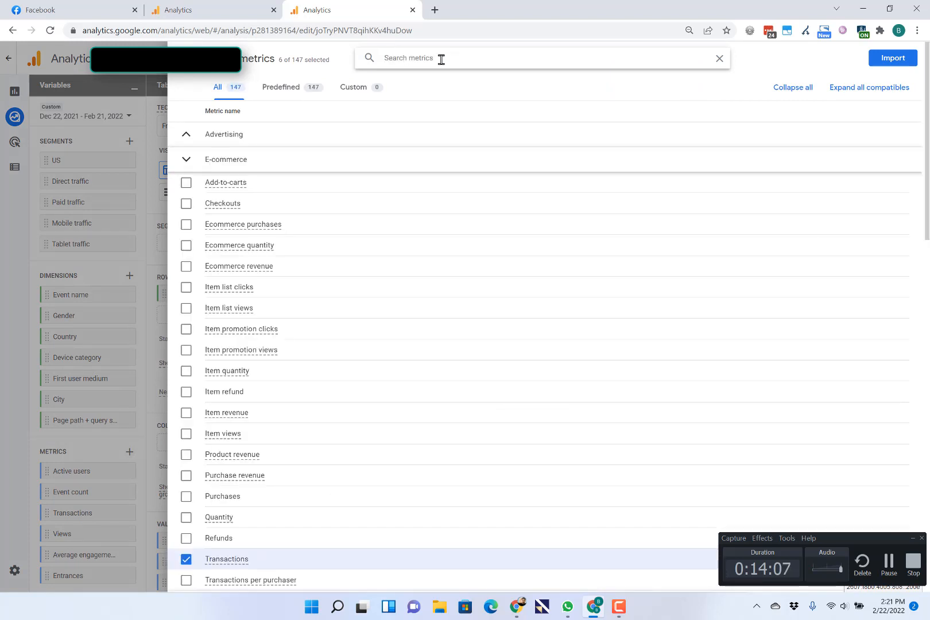
Find the Engagement rate metric with the search "engage", import it, and add it to the table's values.
{"action": "type", "text": "engage"}
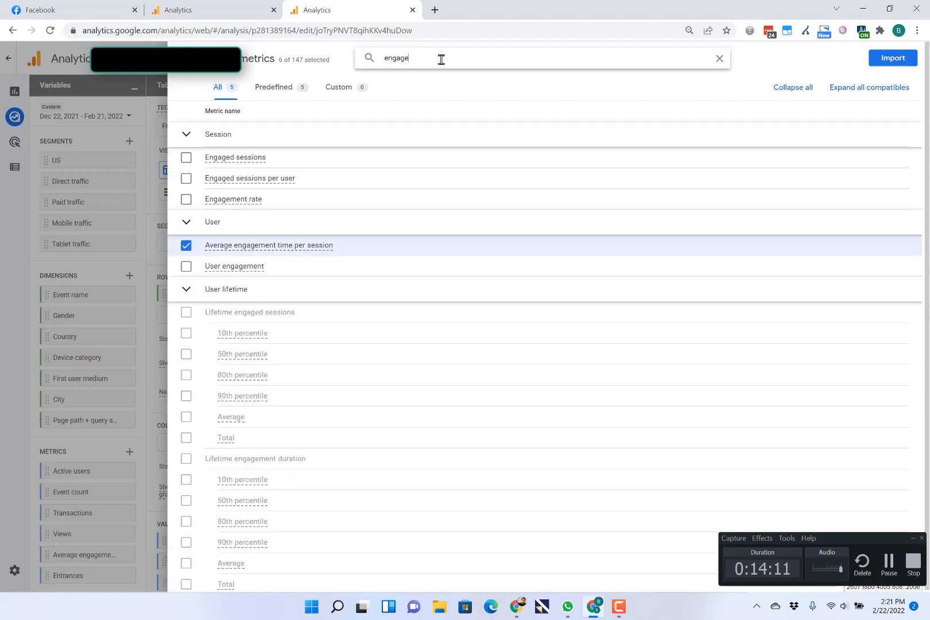
{"action": "left_click", "coordinate": [186, 200]}
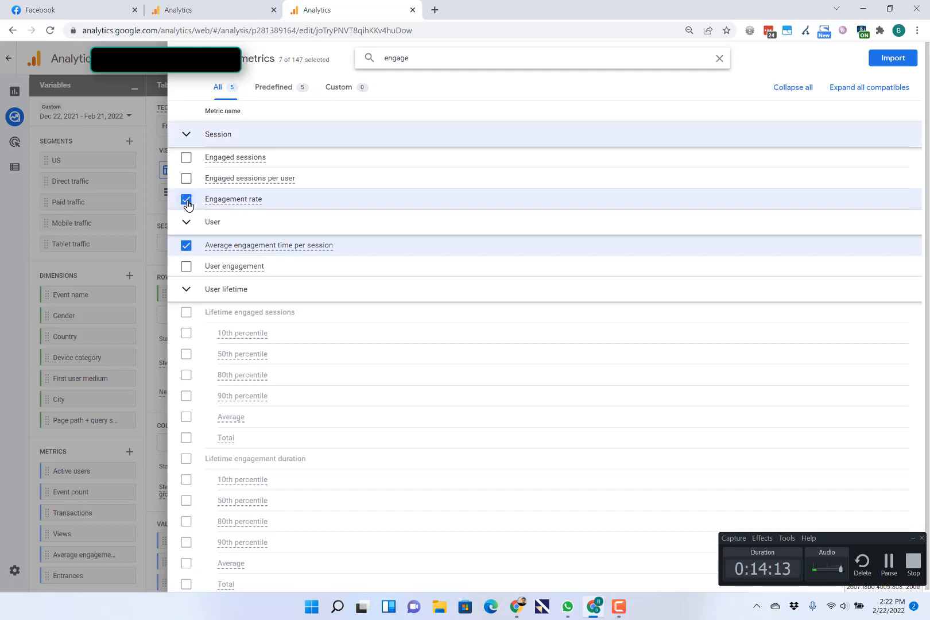
{"action": "left_click", "coordinate": [897, 61]}
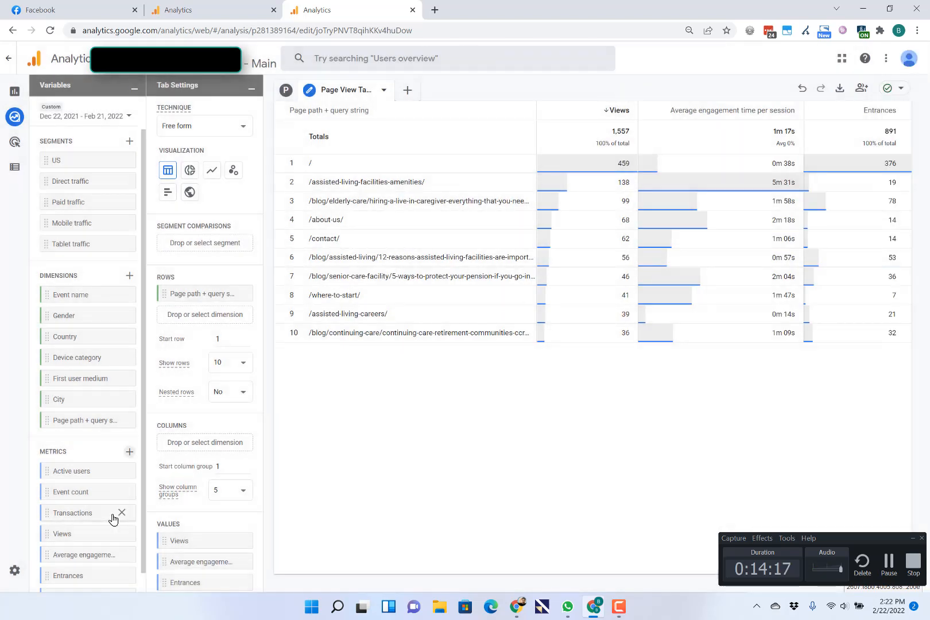
{"action": "scroll", "coordinate": [113, 520], "scroll_direction": "down", "scroll_amount": 1}
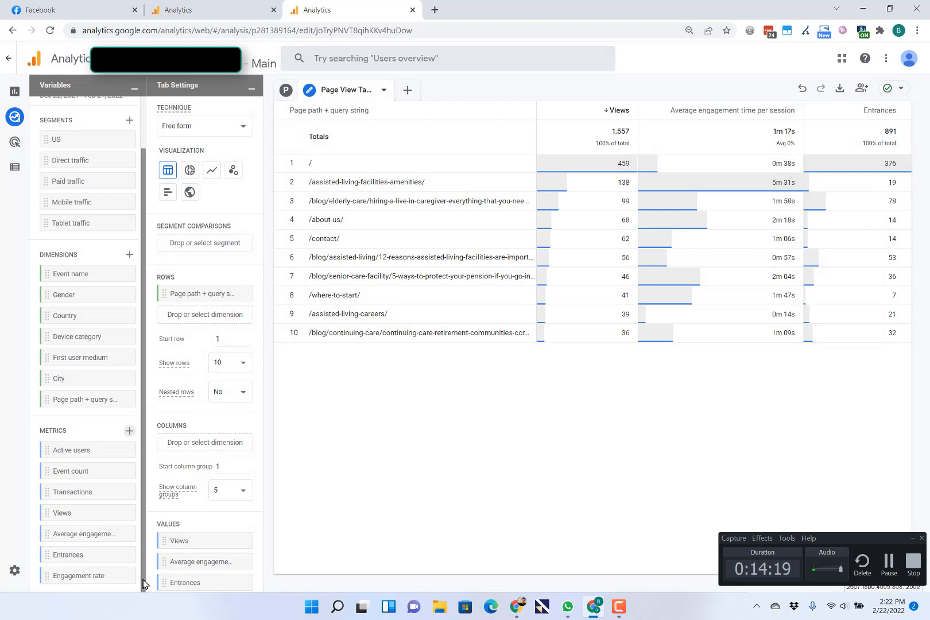
{"action": "scroll", "coordinate": [210, 553], "scroll_direction": "down", "scroll_amount": 2}
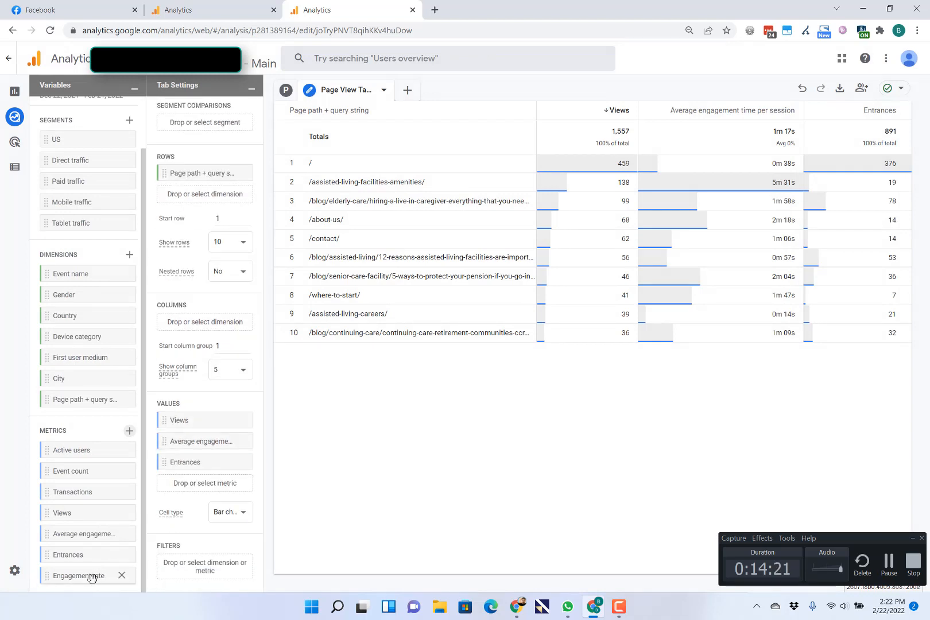
{"action": "left_click_drag", "start_coordinate": [91, 577], "coordinate": [207, 489]}
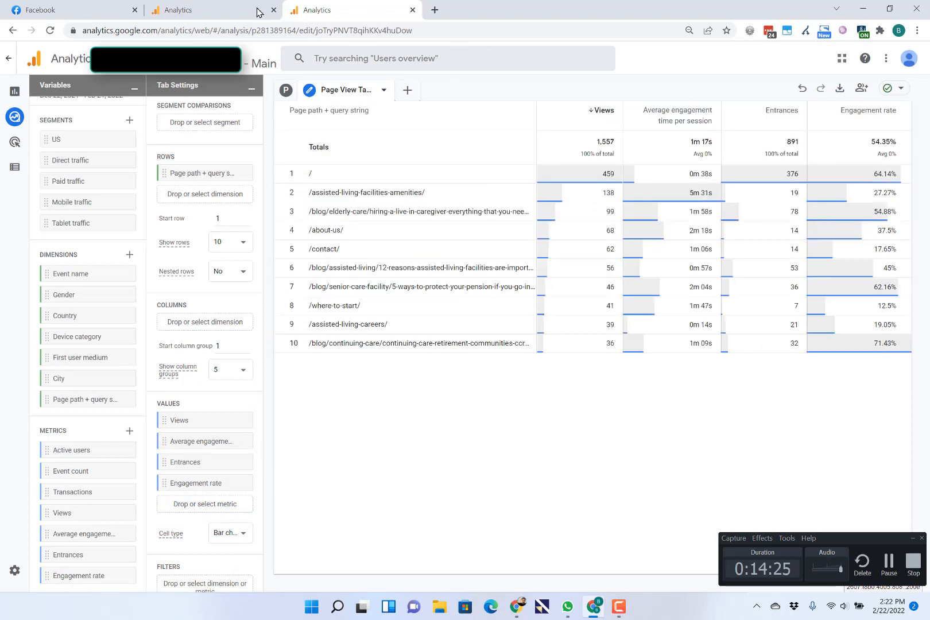
Check the % Exit column in the All Pages report, then import the Exits metric with the search "exit" and add it to the exploration table's values.
{"action": "left_click", "coordinate": [235, 12]}
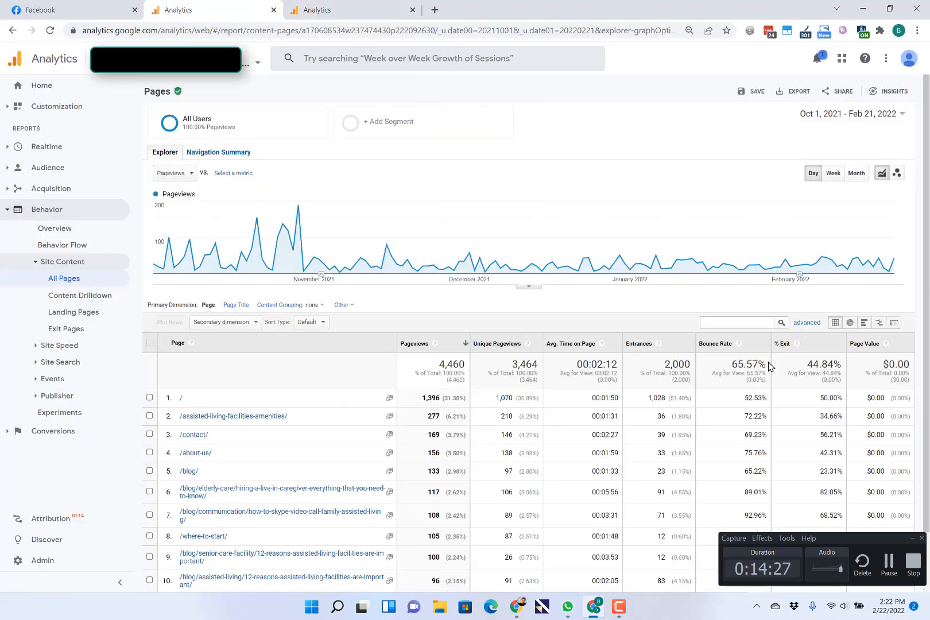
{"action": "left_click", "coordinate": [343, 13]}
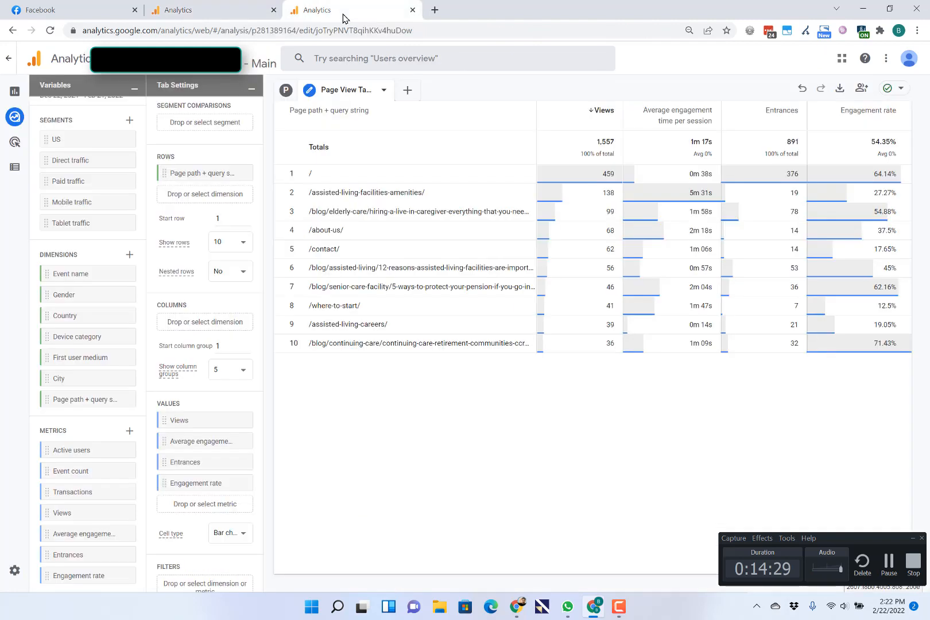
{"action": "left_click", "coordinate": [130, 432]}
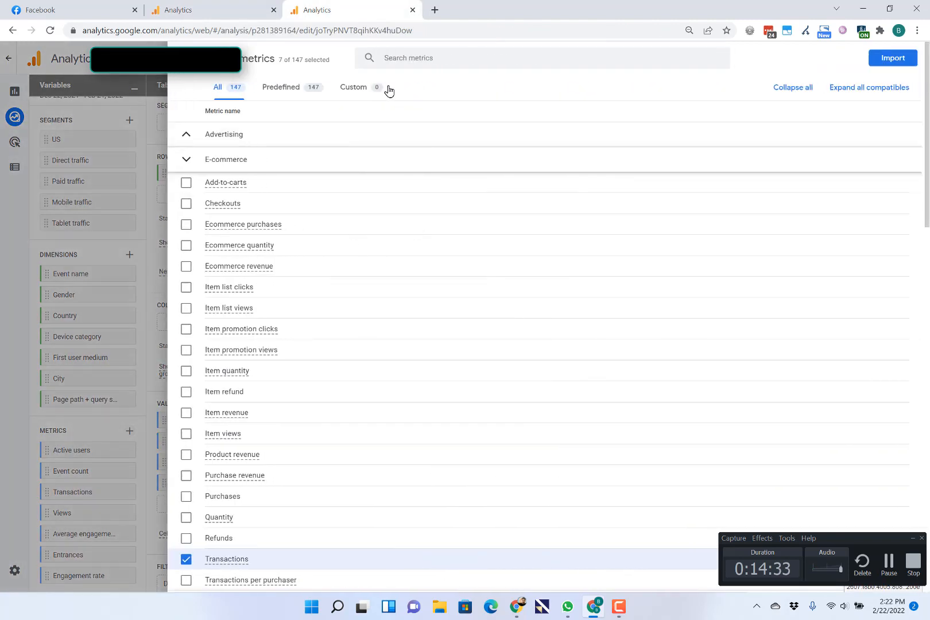
{"action": "left_click", "coordinate": [437, 57]}
{"action": "type", "text": "exi"}
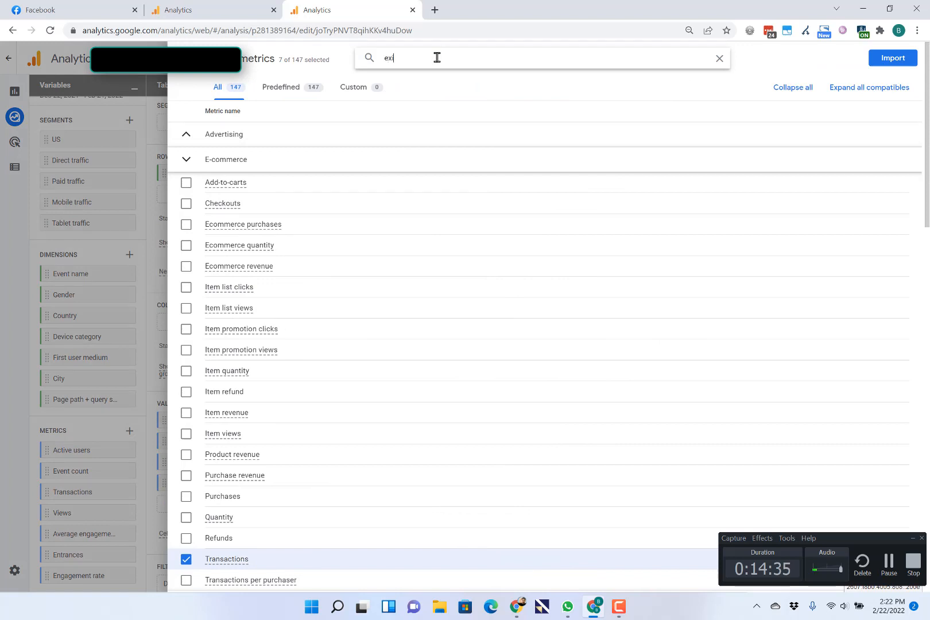
{"action": "type", "text": "t"}
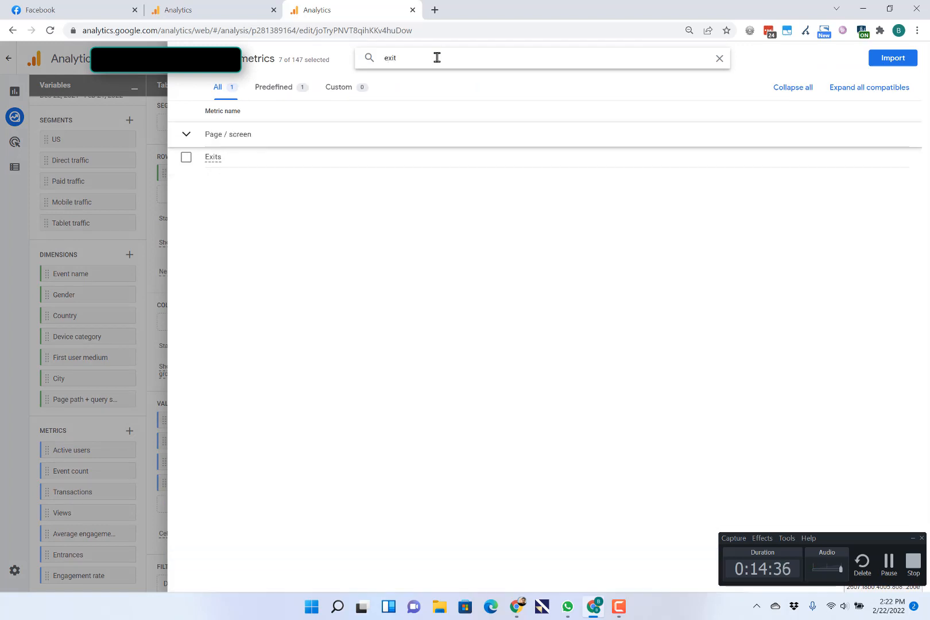
{"action": "left_click", "coordinate": [186, 157]}
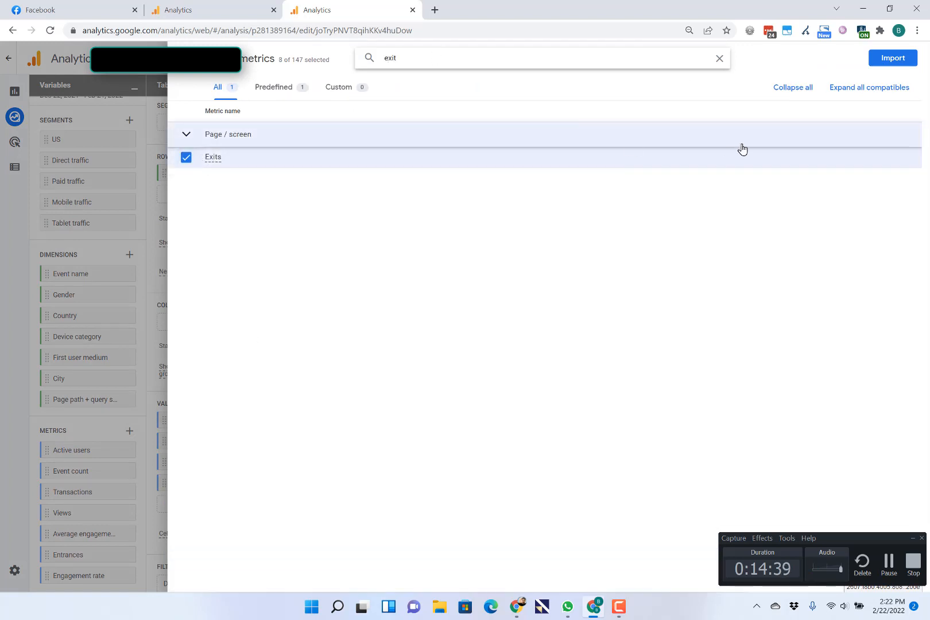
{"action": "left_click", "coordinate": [893, 58]}
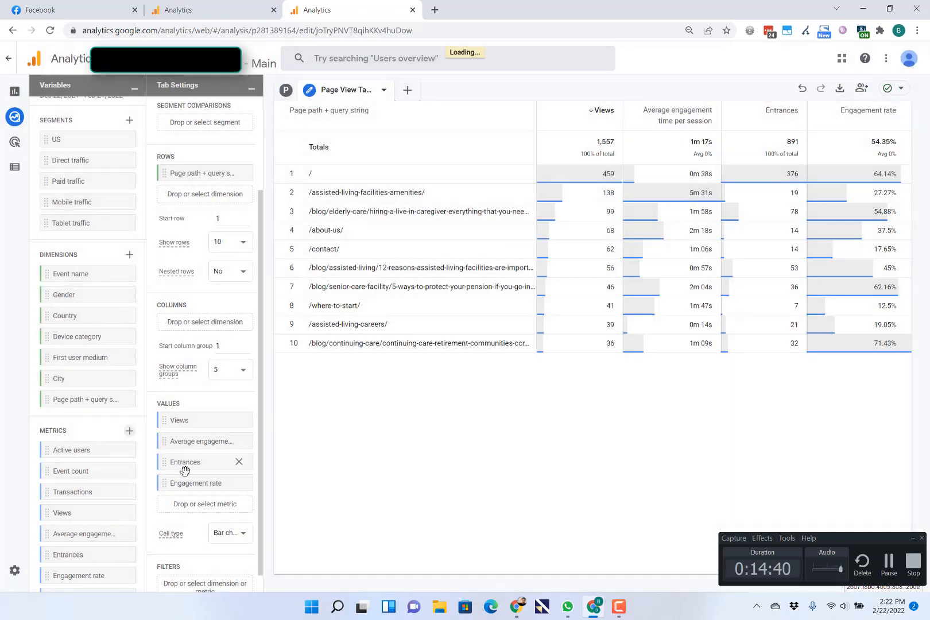
{"action": "scroll", "coordinate": [118, 505], "scroll_direction": "down", "scroll_amount": 1}
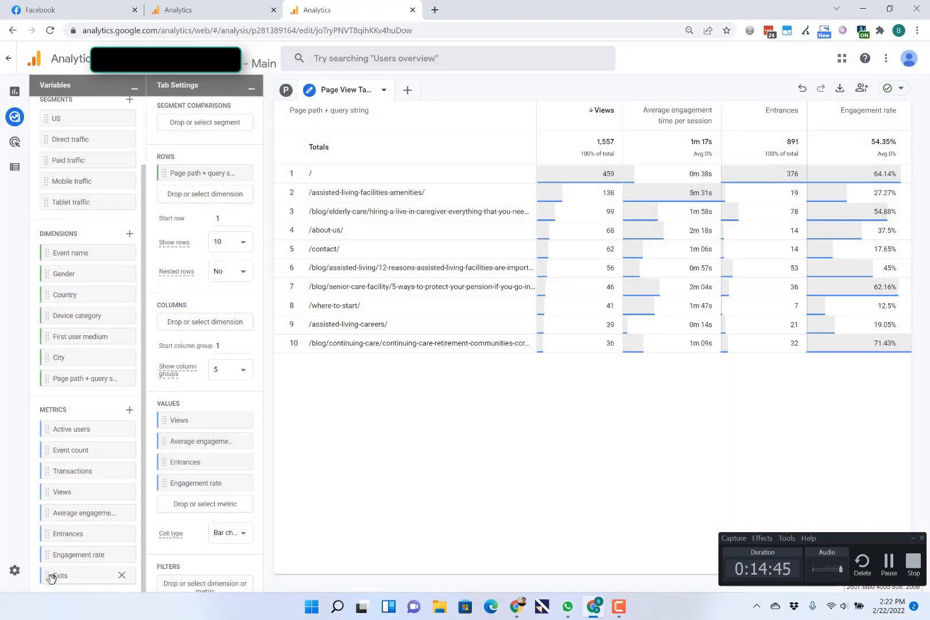
{"action": "left_click_drag", "start_coordinate": [49, 577], "coordinate": [175, 509]}
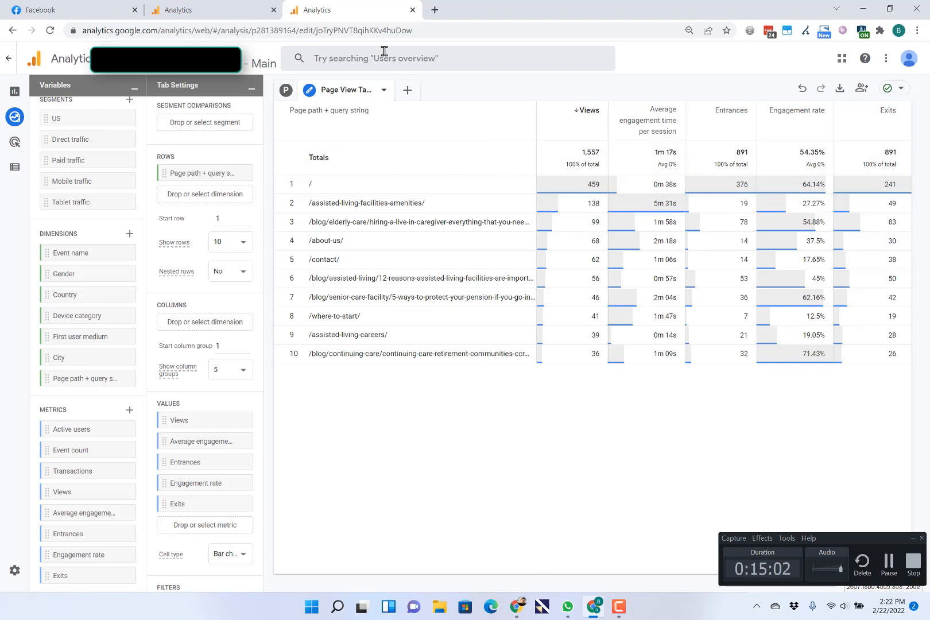
Compare the exploration table with the All Pages report, and review the Page View Graph and Page View Table explorations.
{"action": "left_click", "coordinate": [211, 11]}
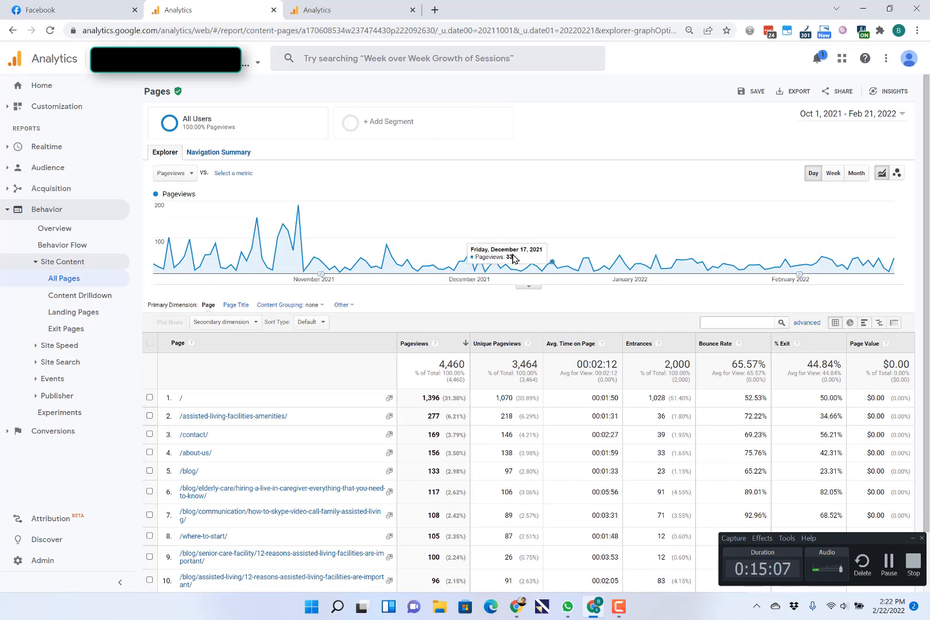
{"action": "left_click", "coordinate": [380, 8]}
{"action": "left_click", "coordinate": [243, 12]}
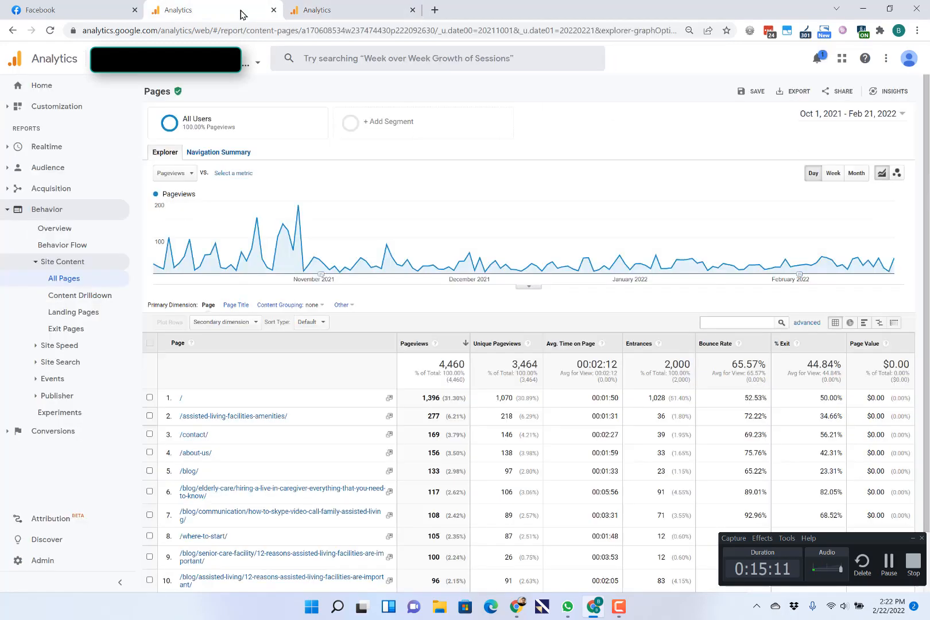
{"action": "left_click", "coordinate": [309, 10]}
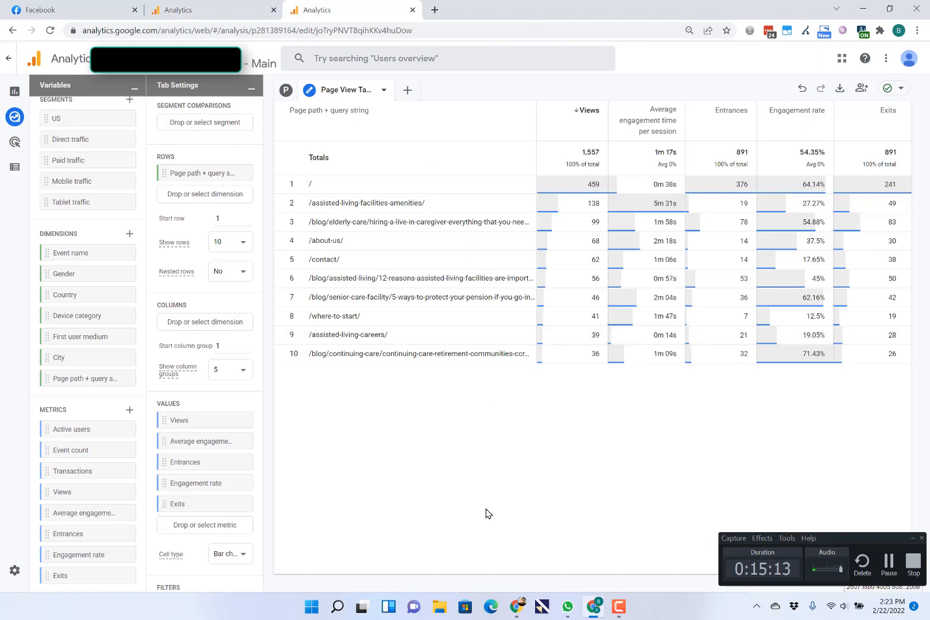
{"action": "left_click", "coordinate": [286, 90]}
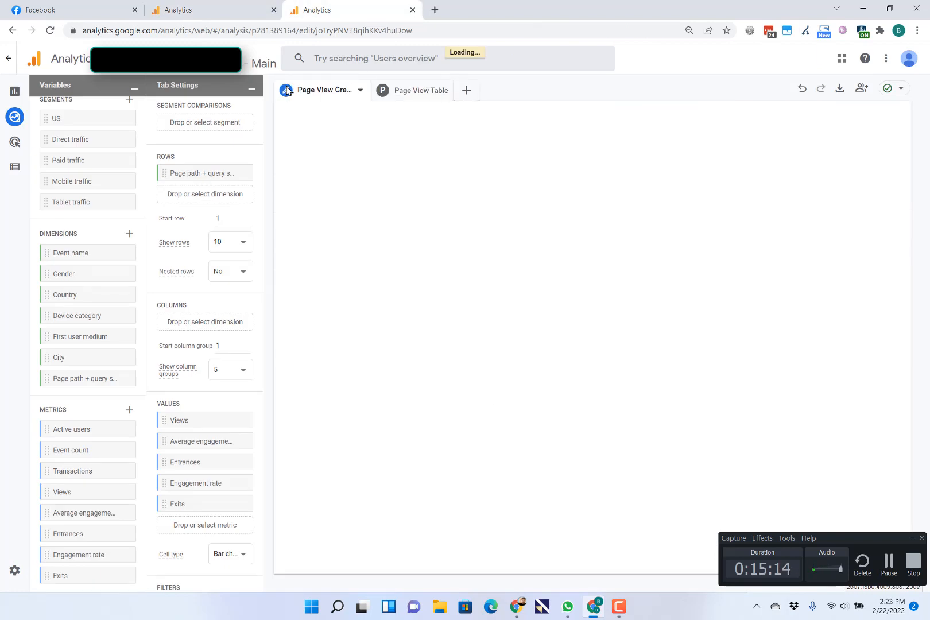
{"action": "left_click", "coordinate": [406, 91]}
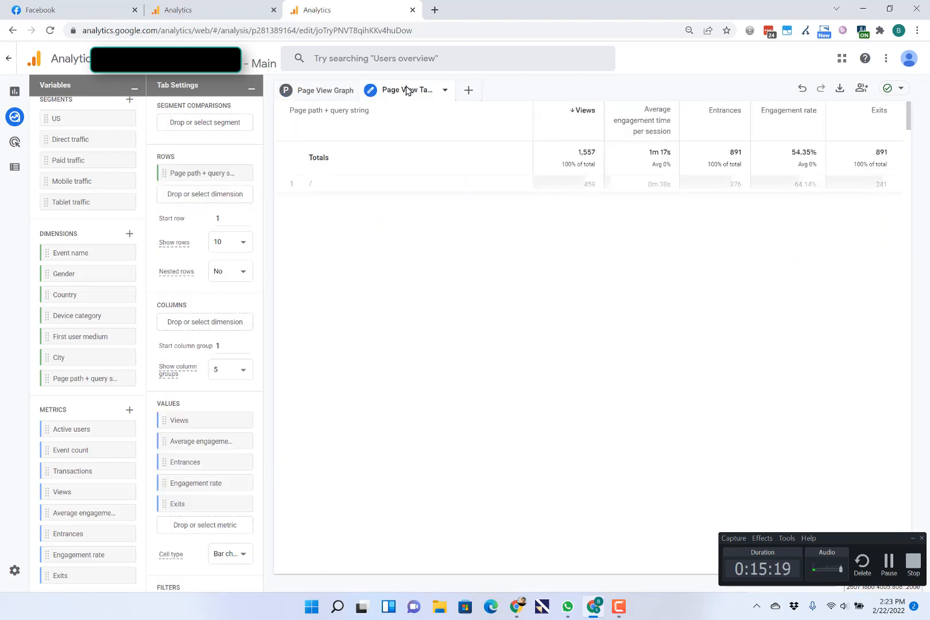